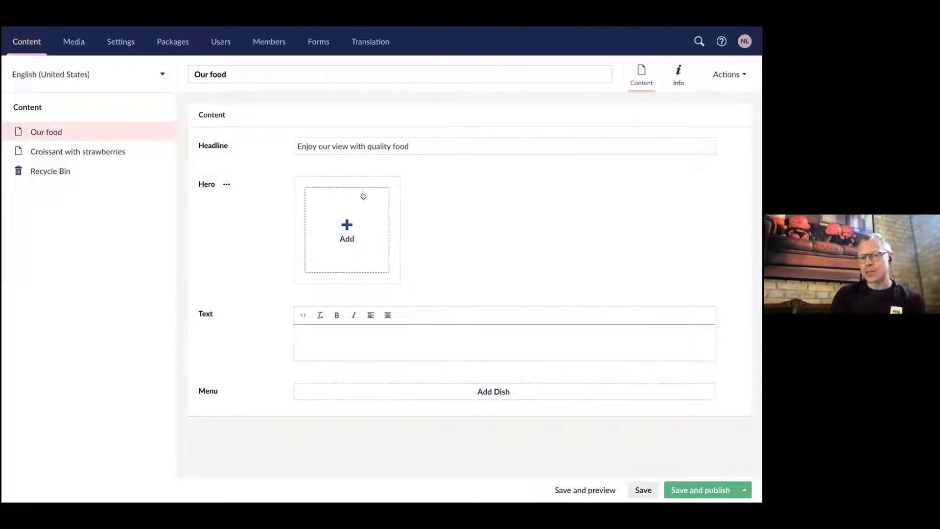
# Pick the Dilyara croissants-and-strawberries photo as the Our food page's Hero image
pyautogui.click(347, 222)
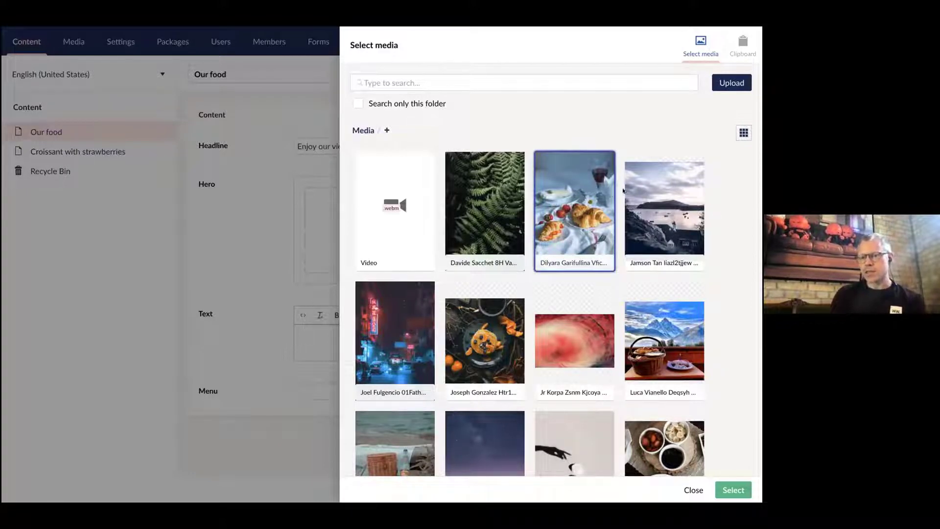
pyautogui.click(738, 487)
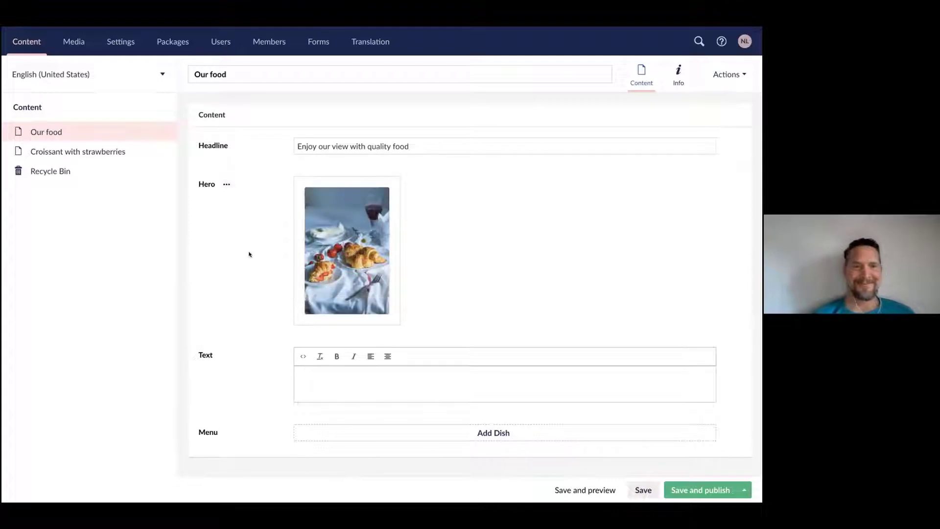
pyautogui.moveTo(347, 243)
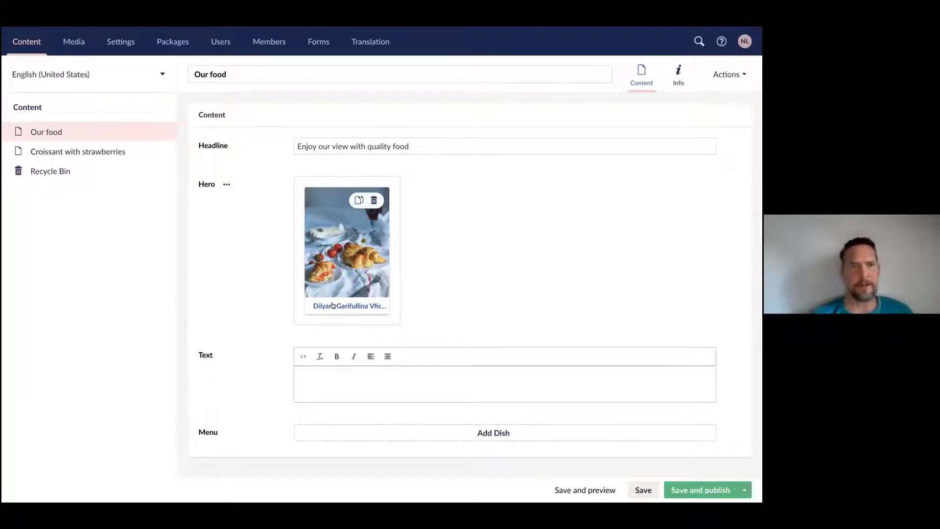
pyautogui.click(225, 185)
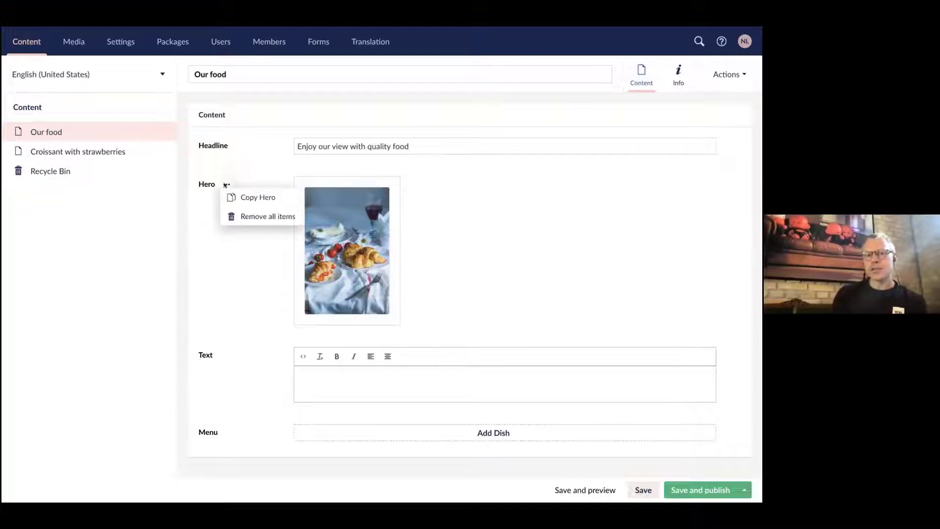
pyautogui.click(265, 217)
pyautogui.click(497, 295)
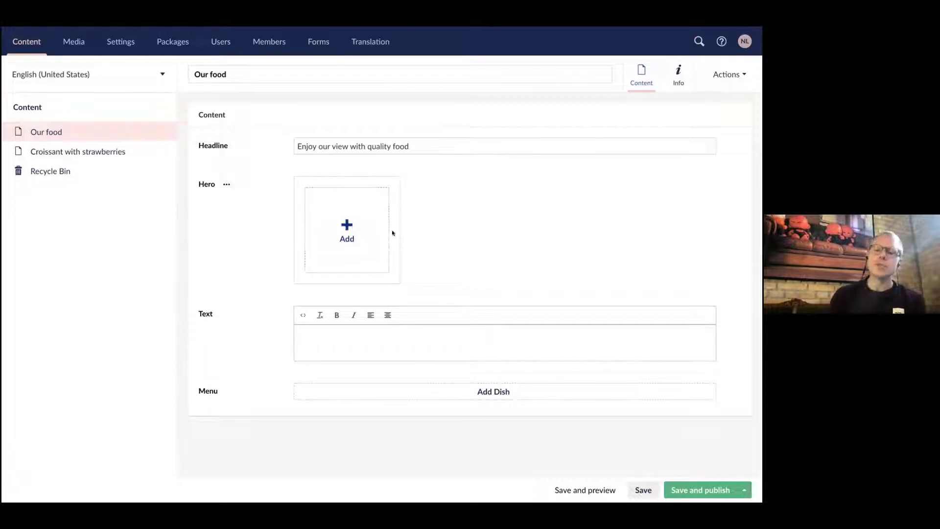
pyautogui.click(227, 184)
pyautogui.click(250, 235)
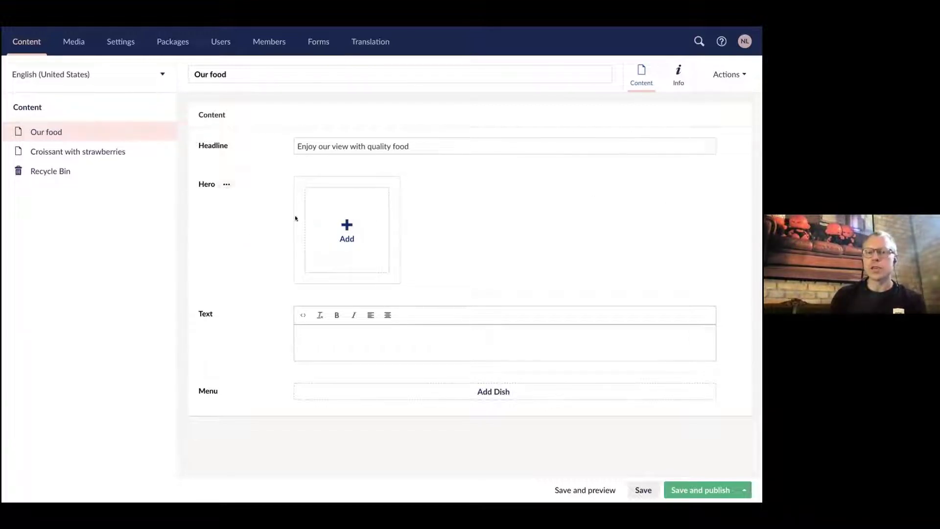
pyautogui.click(225, 185)
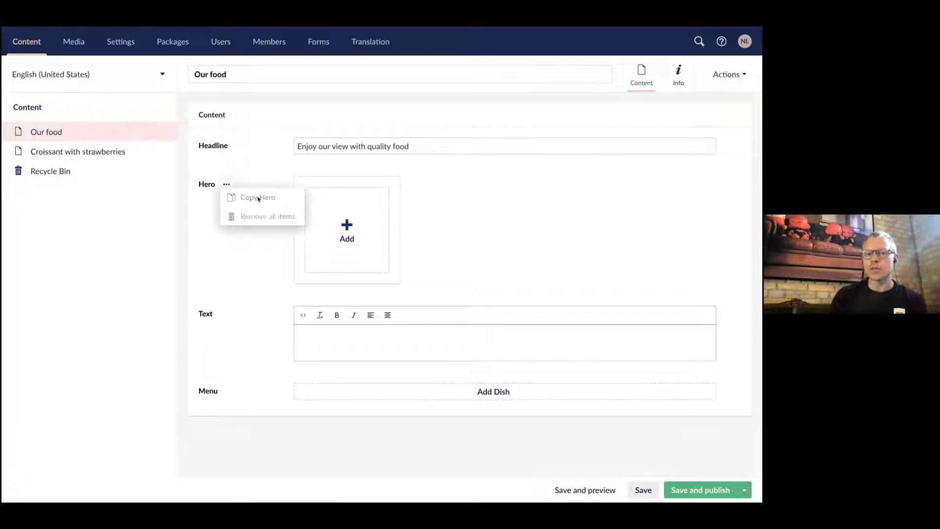
pyautogui.click(304, 246)
pyautogui.click(349, 238)
pyautogui.click(541, 223)
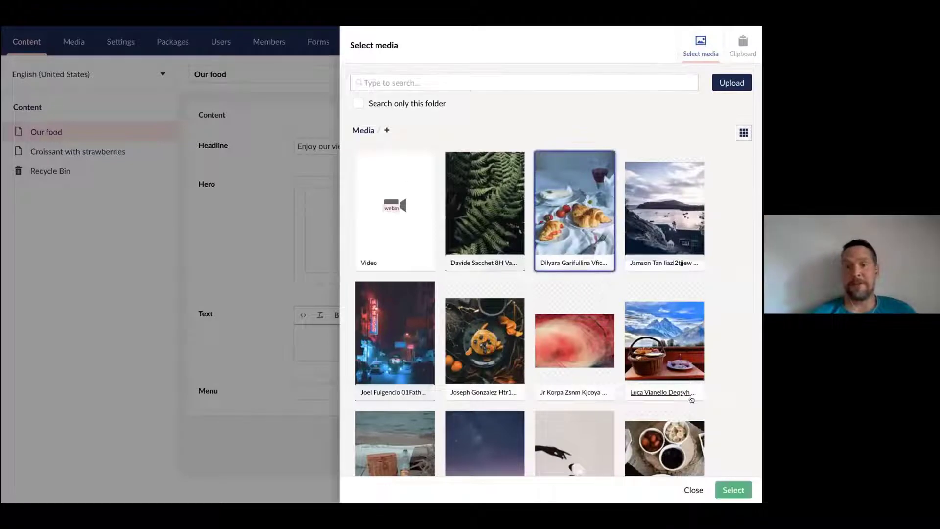
pyautogui.click(721, 489)
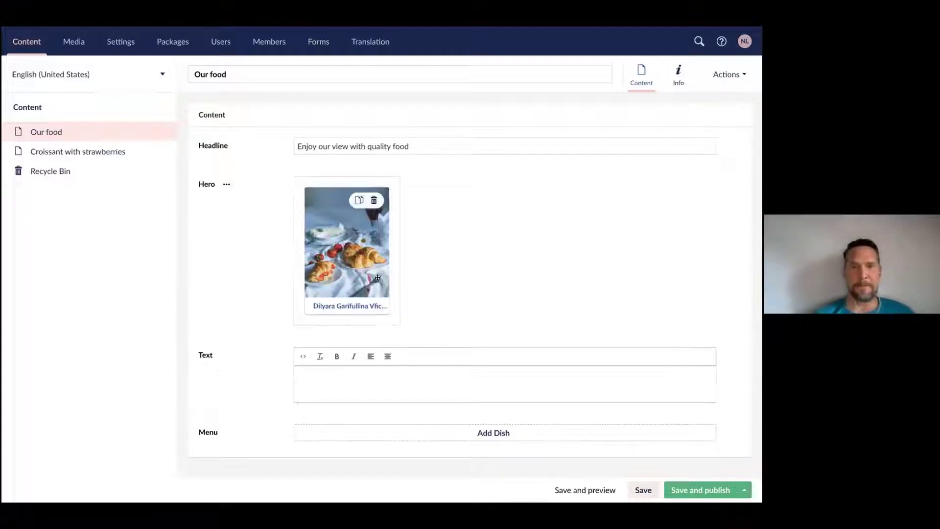
pyautogui.moveTo(347, 242)
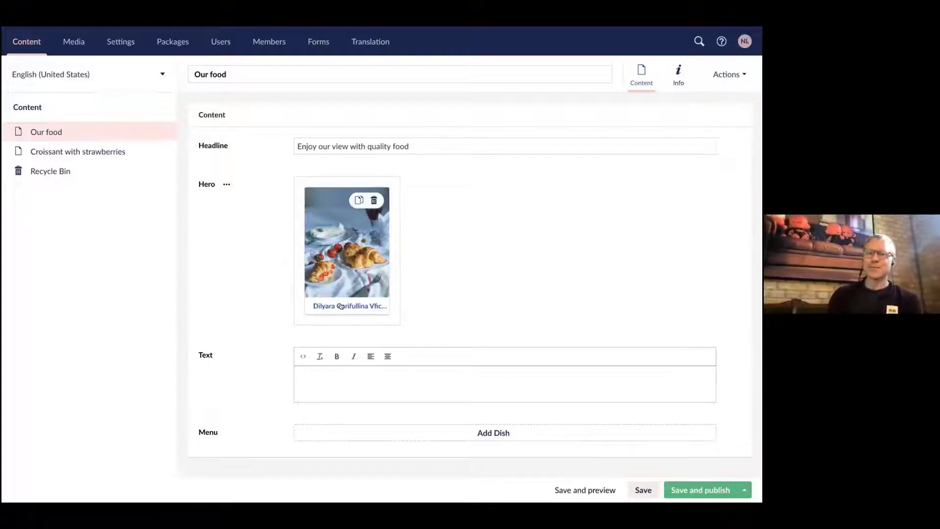
# In the Hero photo's editor, drag the focal point down onto the plated croissants
pyautogui.click(341, 307)
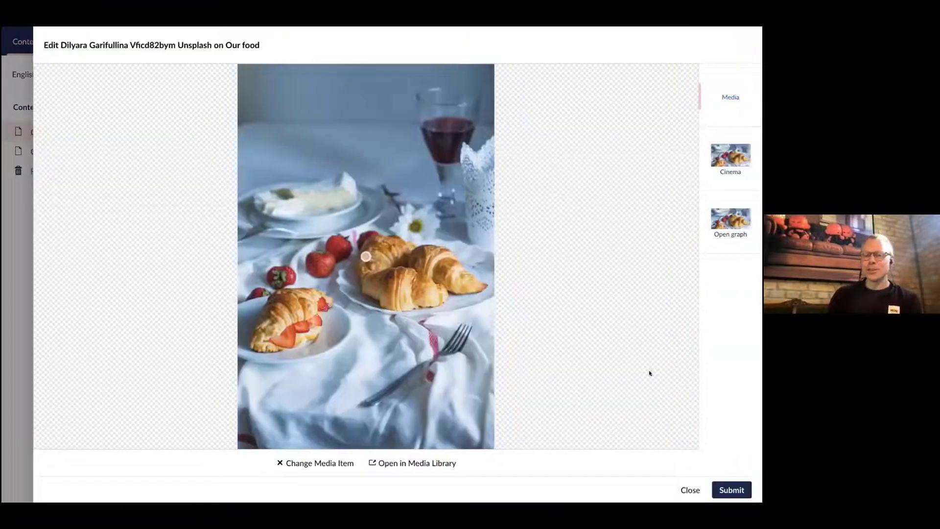
pyautogui.click(689, 489)
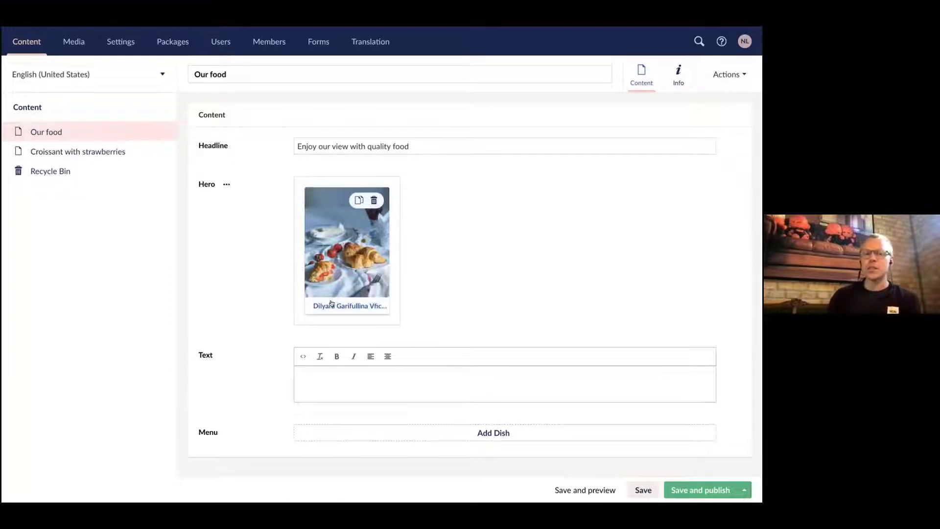
pyautogui.click(329, 305)
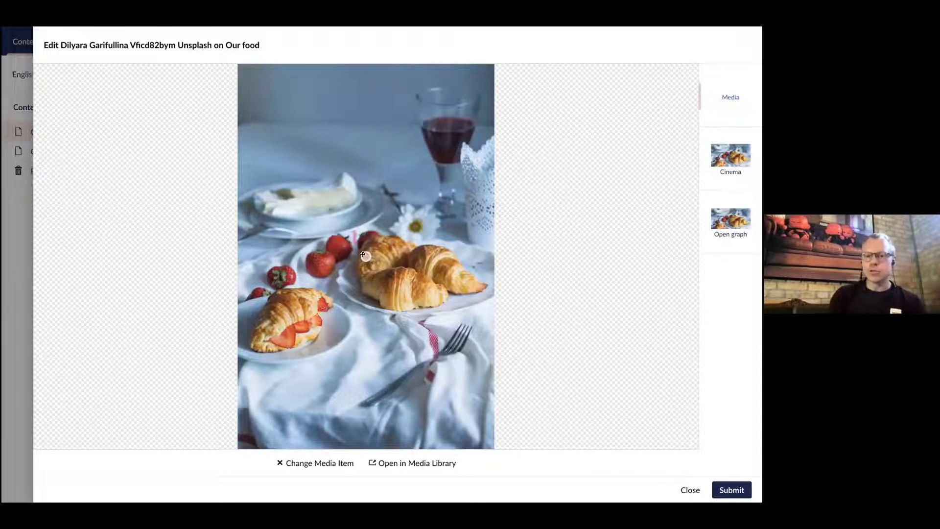
pyautogui.moveTo(365, 255)
pyautogui.mouseDown()
pyautogui.moveTo(318, 311)
pyautogui.moveTo(364, 286)
pyautogui.moveTo(369, 254)
pyautogui.moveTo(360, 310)
pyautogui.moveTo(360, 282)
pyautogui.mouseUp()
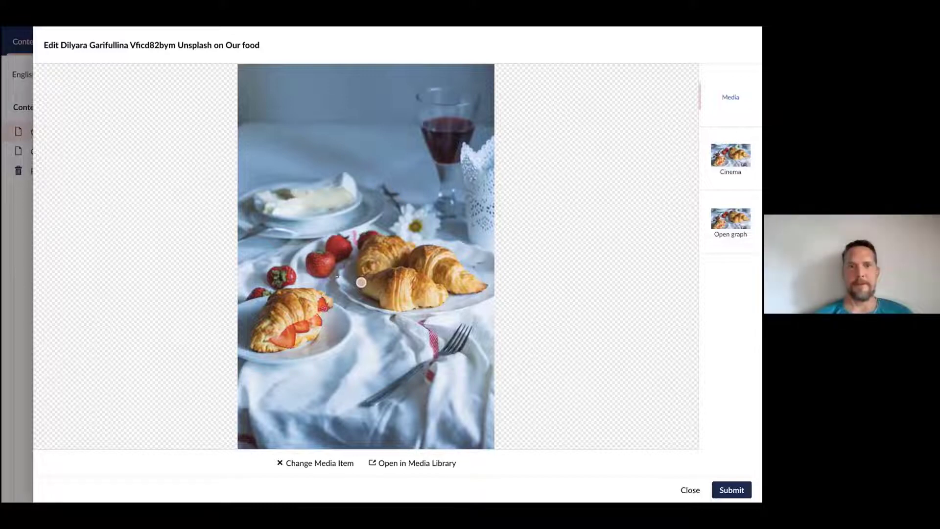
pyautogui.moveTo(362, 282); pyautogui.dragTo(352, 300)
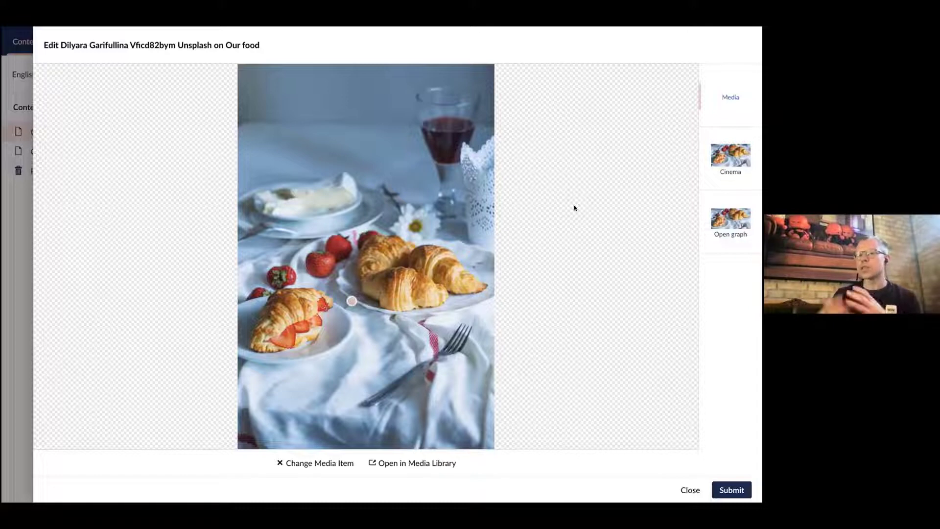
# Pan and zoom the Cinema crop, shift the Open graph crop down, and submit
pyautogui.click(732, 160)
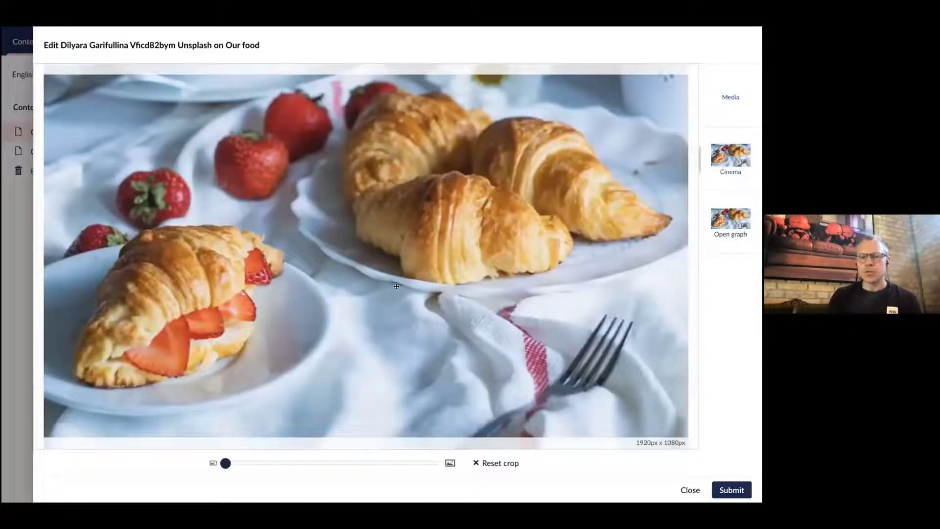
pyautogui.moveTo(397, 269)
pyautogui.mouseDown()
pyautogui.moveTo(395, 321)
pyautogui.moveTo(397, 285)
pyautogui.mouseUp()
pyautogui.moveTo(226, 463); pyautogui.dragTo(232, 463)
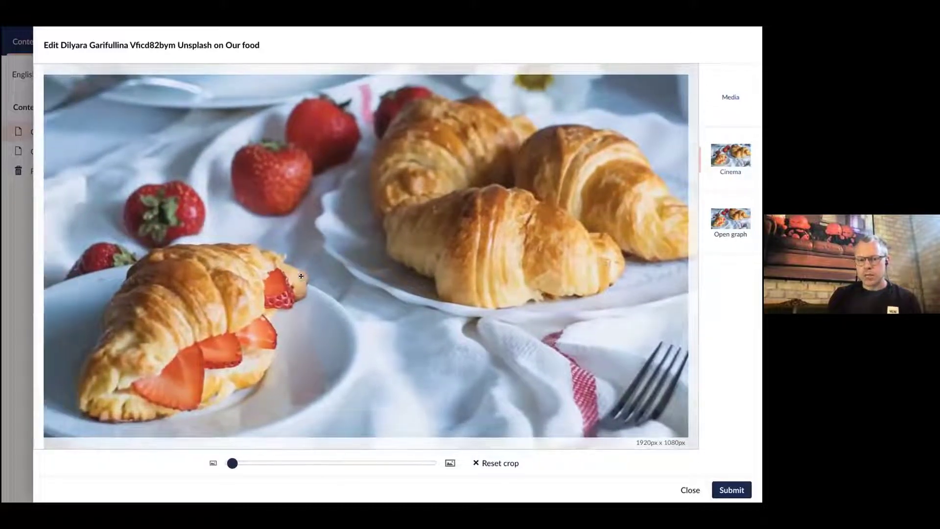
pyautogui.click(724, 226)
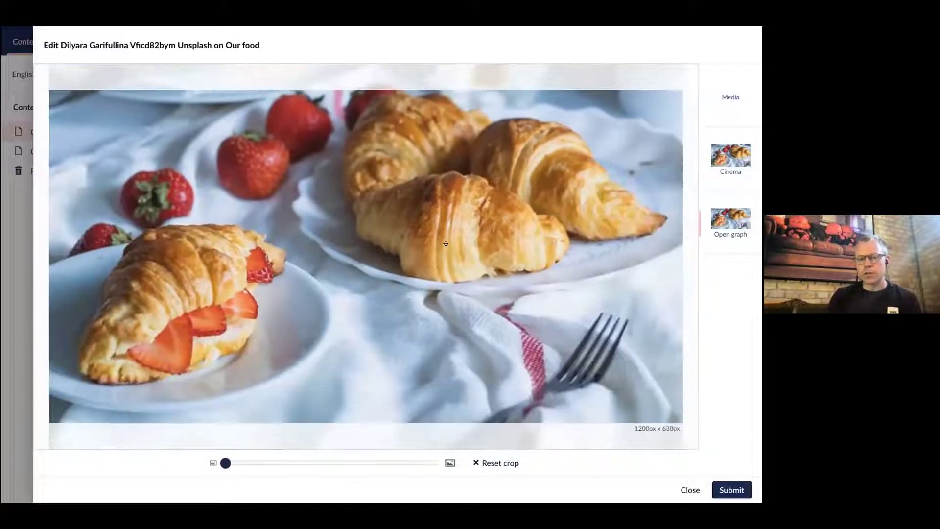
pyautogui.moveTo(446, 244); pyautogui.dragTo(446, 275)
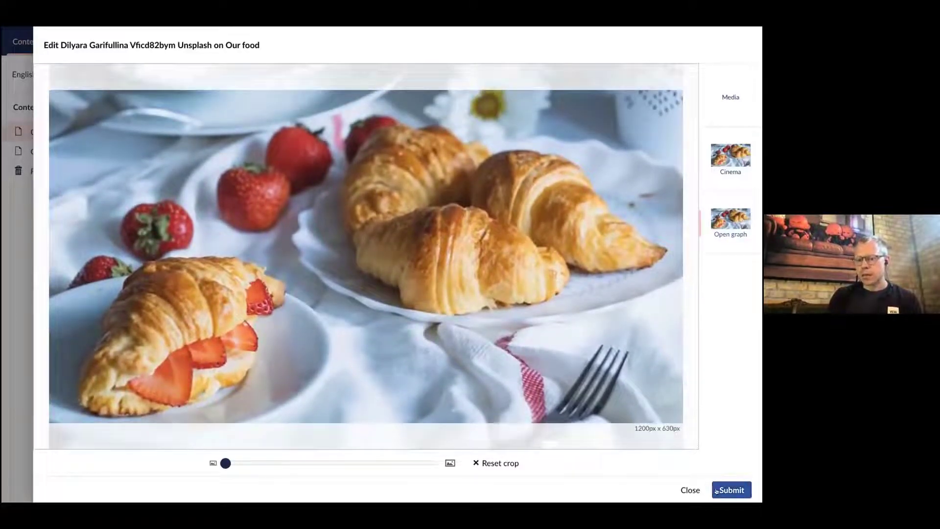
pyautogui.click(732, 490)
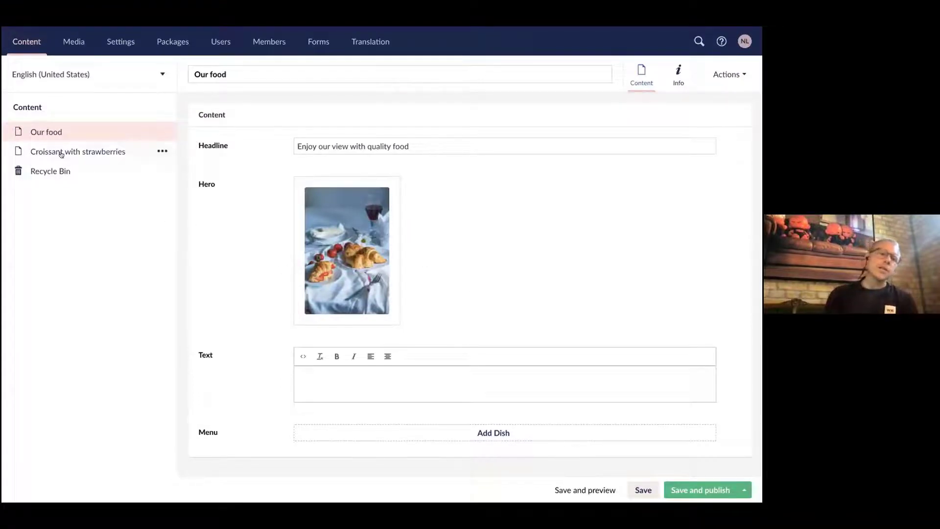
pyautogui.moveTo(79, 152)
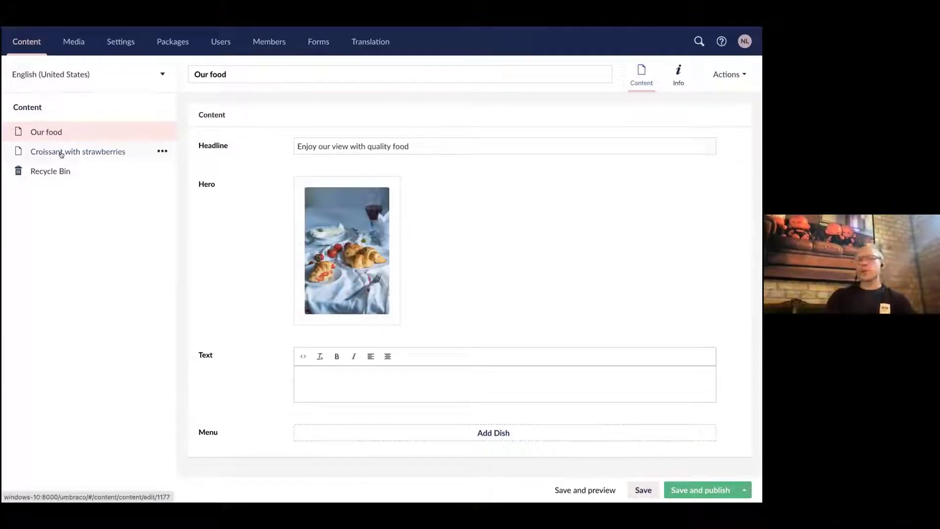
# Stay on the Our food page when warned and save it
pyautogui.click(62, 155)
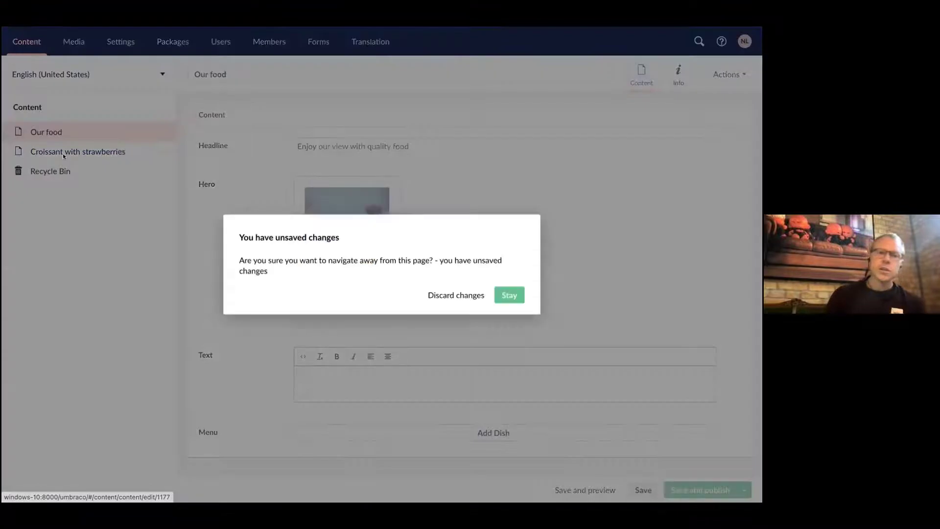
pyautogui.click(499, 295)
pyautogui.click(643, 488)
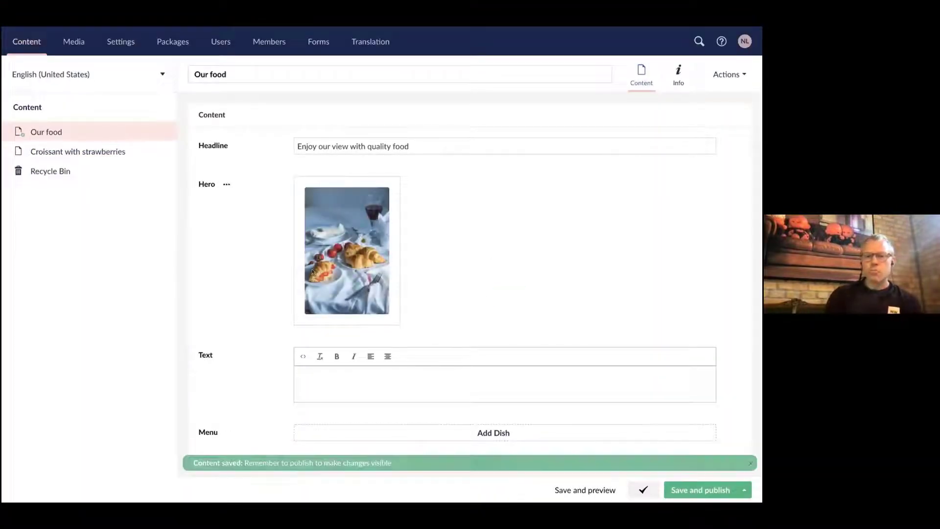
# Set Croissant with strawberries' product image to the croissant photo
pyautogui.click(76, 151)
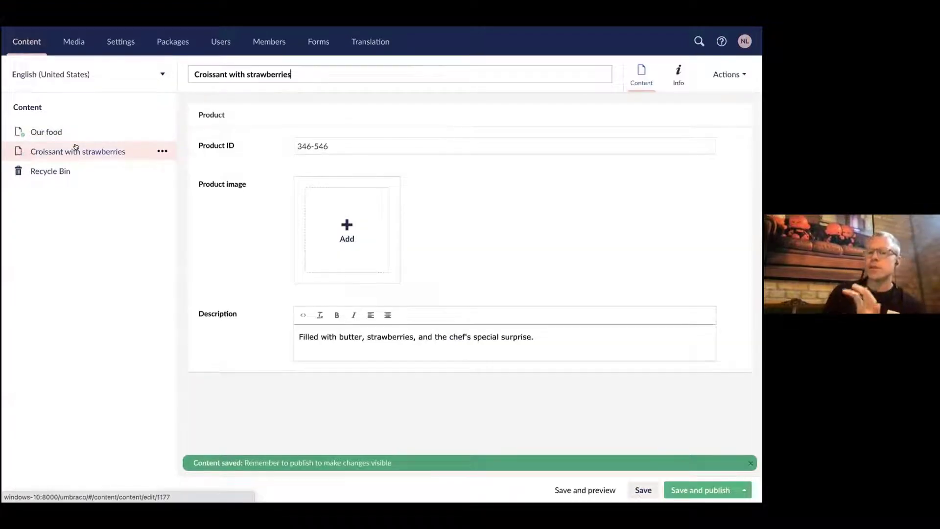
pyautogui.click(336, 221)
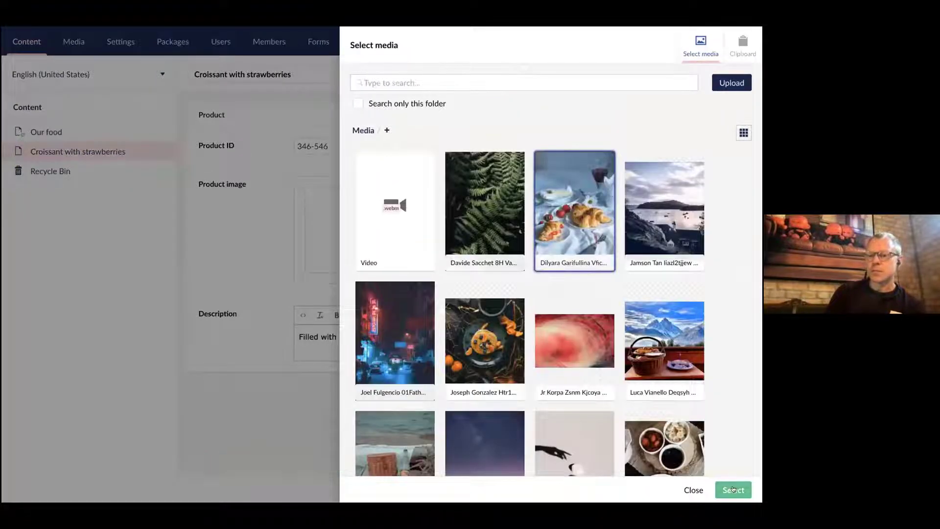
pyautogui.click(732, 489)
pyautogui.moveTo(347, 246)
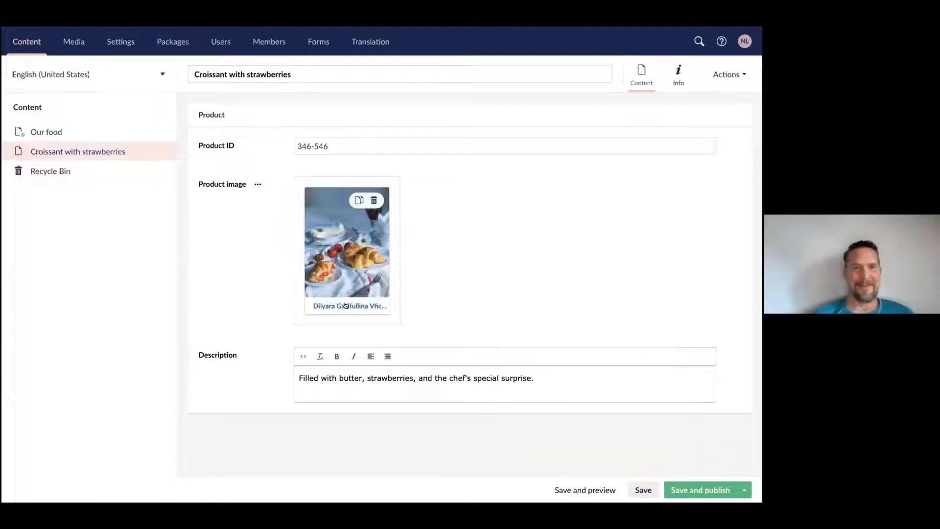
# Move the product photo's focal point onto the filled croissant
pyautogui.click(345, 305)
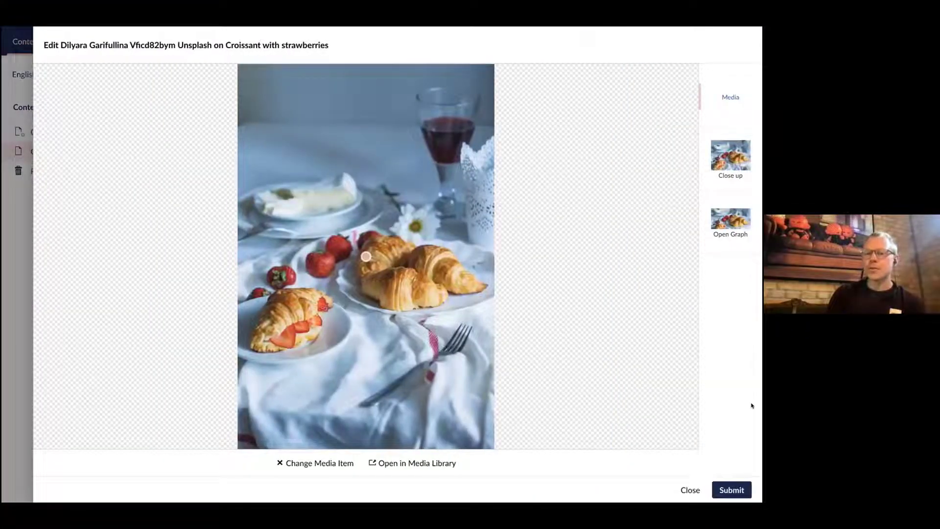
pyautogui.click(688, 488)
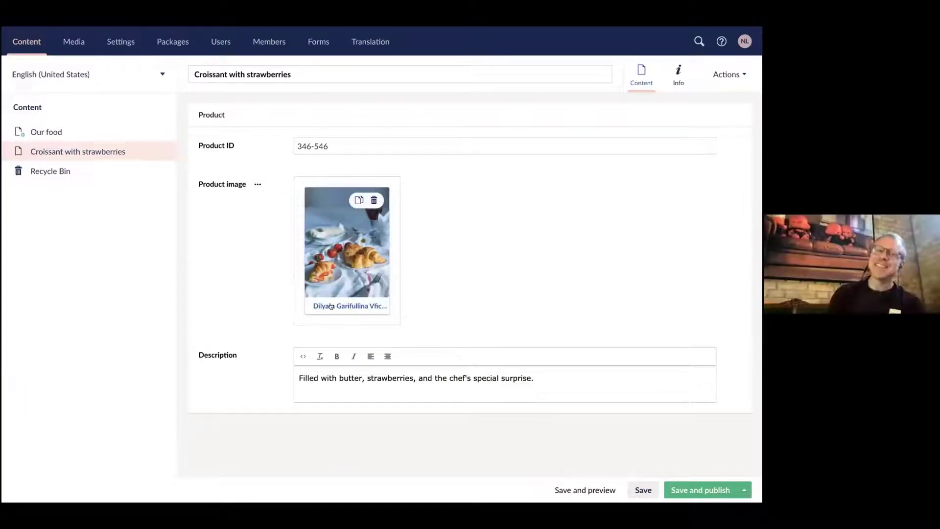
pyautogui.click(332, 306)
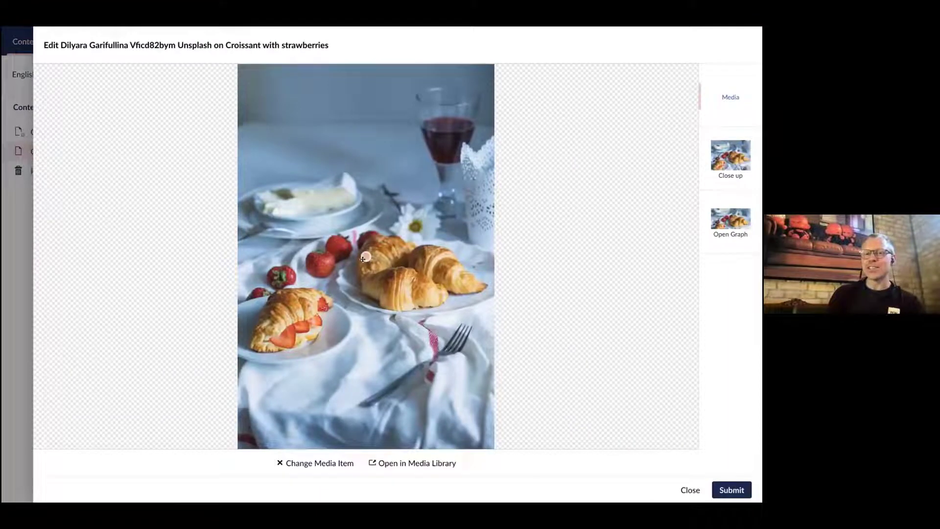
pyautogui.moveTo(363, 254); pyautogui.dragTo(296, 303)
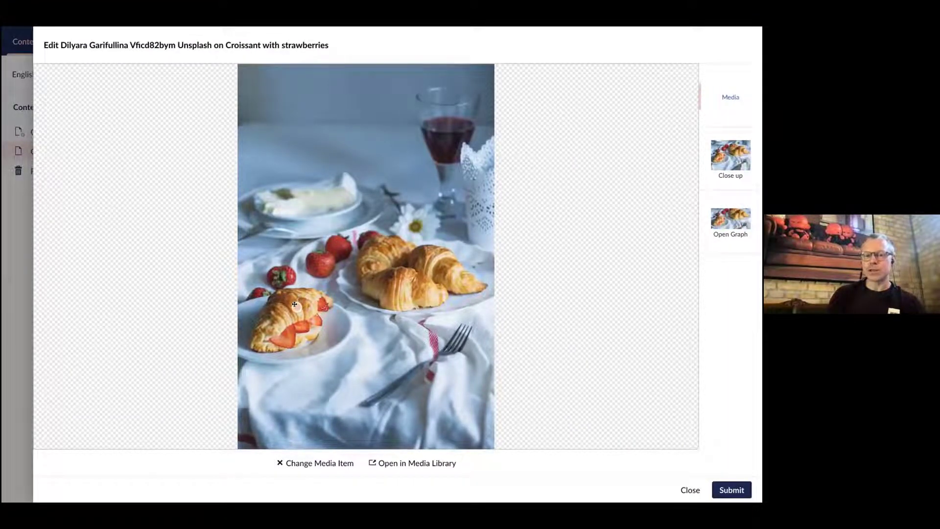
pyautogui.moveTo(299, 304); pyautogui.dragTo(286, 323)
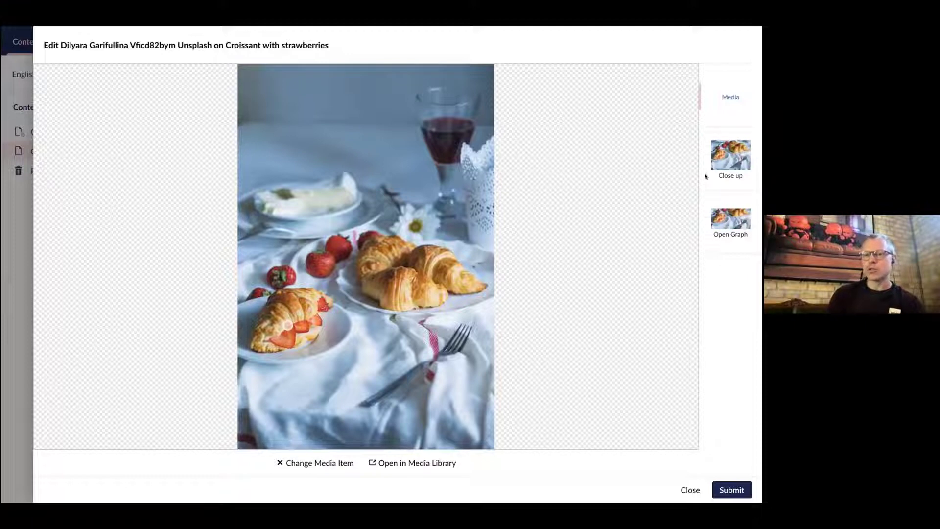
# Zoom and centre the Close up and Open Graph crops on the croissant, then publish
pyautogui.click(730, 156)
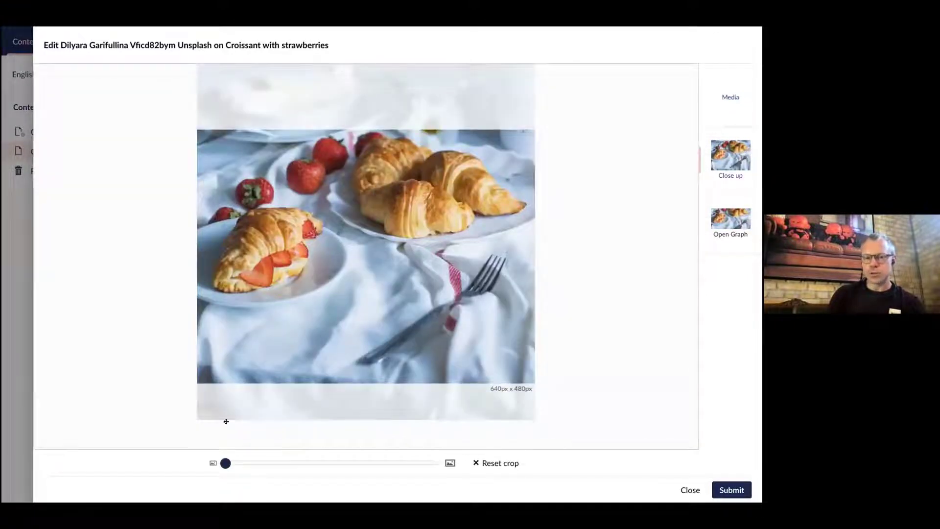
pyautogui.moveTo(226, 462); pyautogui.dragTo(338, 463)
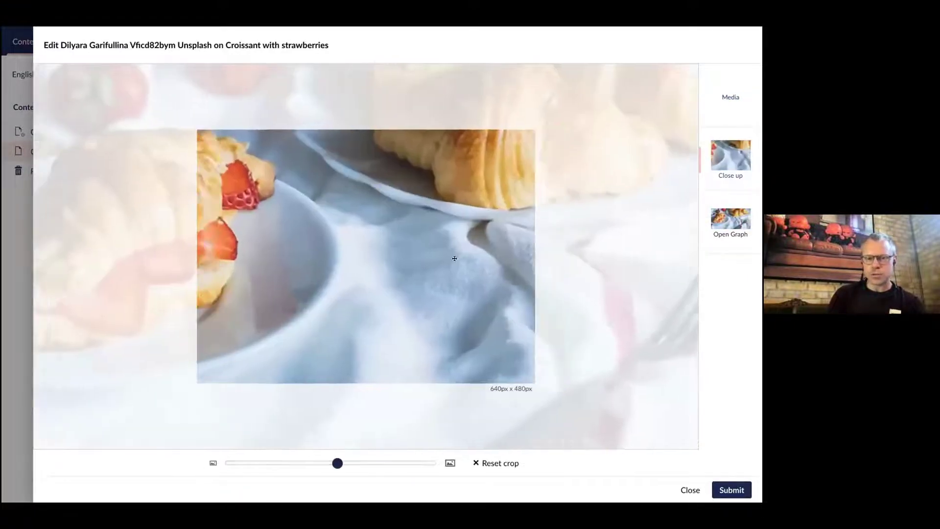
pyautogui.moveTo(451, 256)
pyautogui.mouseDown()
pyautogui.moveTo(514, 262)
pyautogui.moveTo(463, 261)
pyautogui.mouseUp()
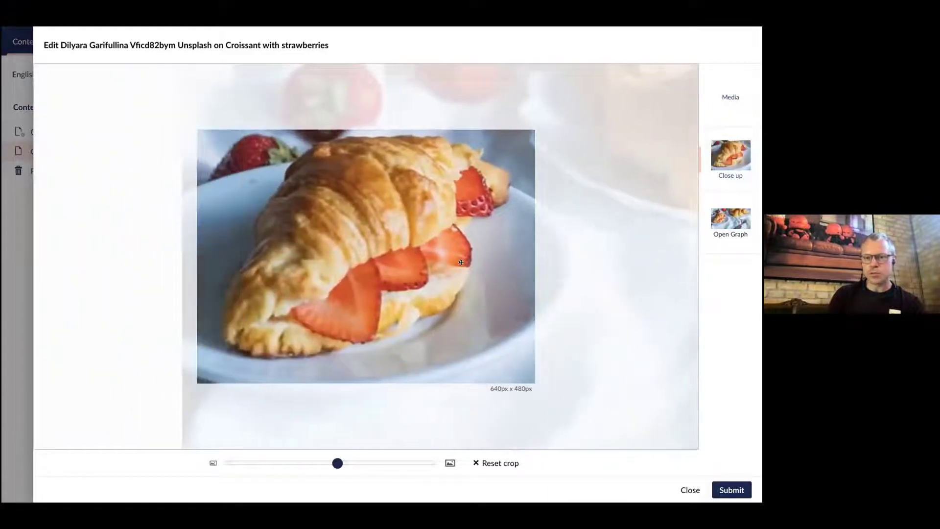
pyautogui.click(731, 220)
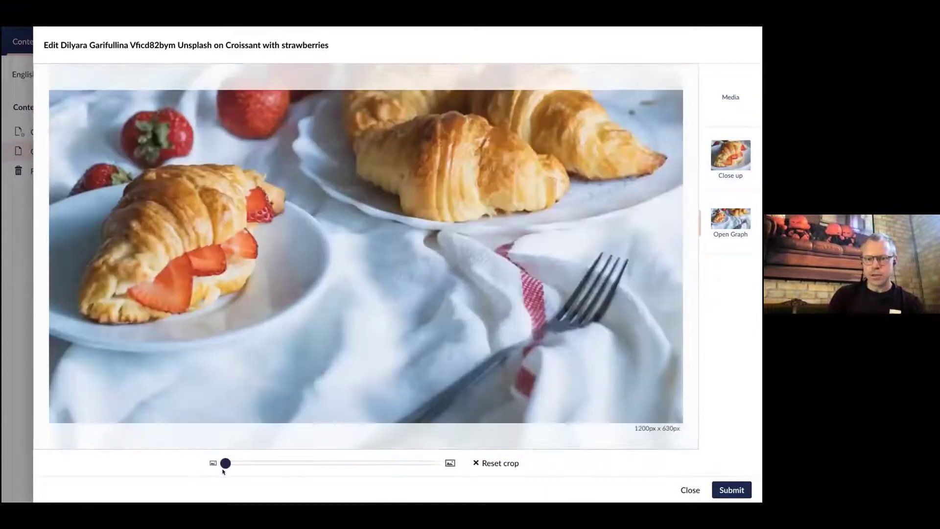
pyautogui.moveTo(225, 463); pyautogui.dragTo(294, 463)
pyautogui.moveTo(377, 315); pyautogui.dragTo(559, 288)
pyautogui.click(728, 491)
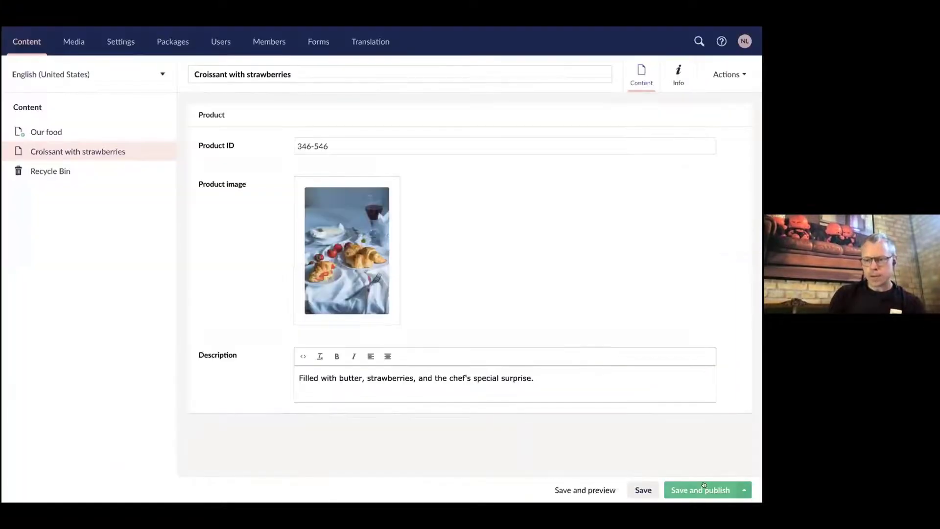
pyautogui.click(705, 489)
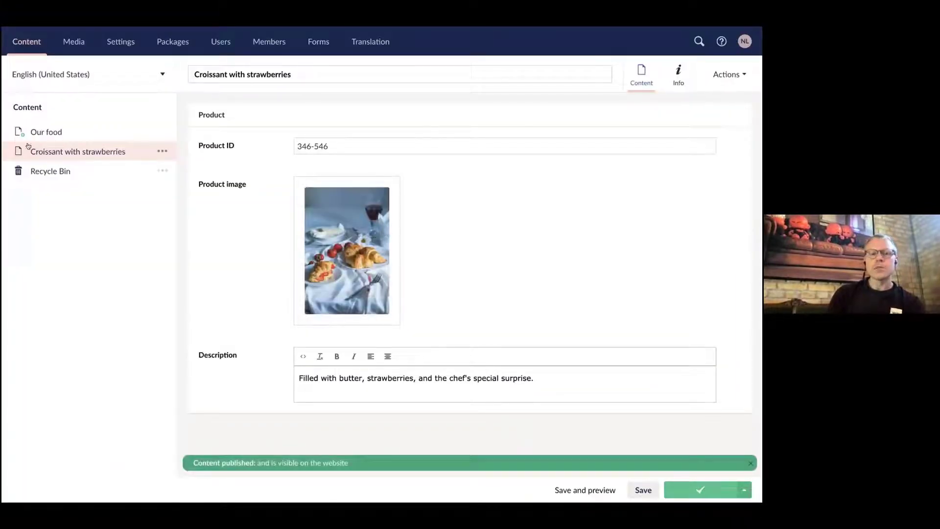
# View Our food's Hero Cinema crop, discard the edits, and go to Croissant with strawberries
pyautogui.click(41, 134)
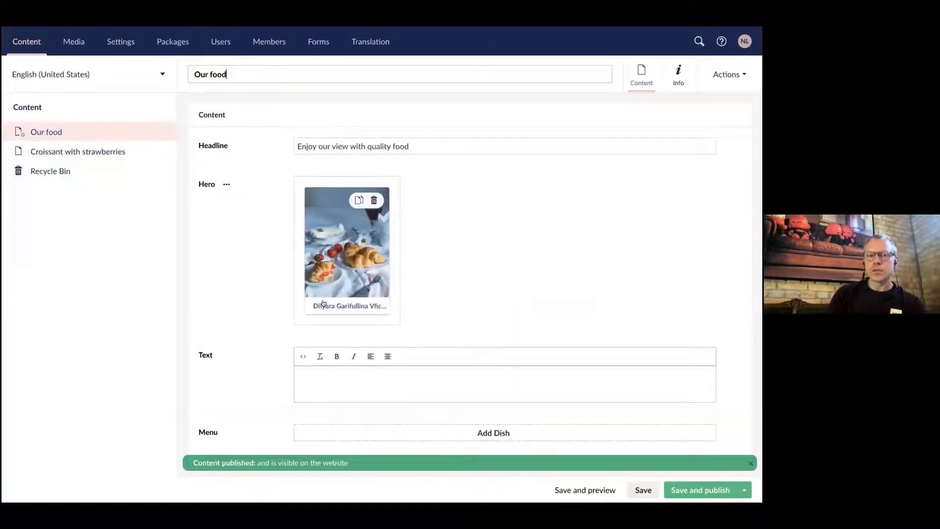
pyautogui.click(324, 303)
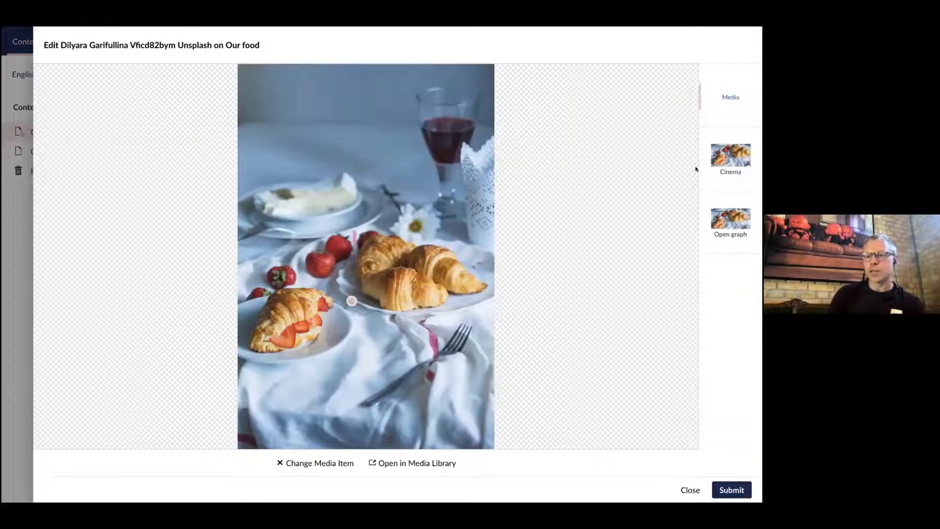
pyautogui.click(717, 163)
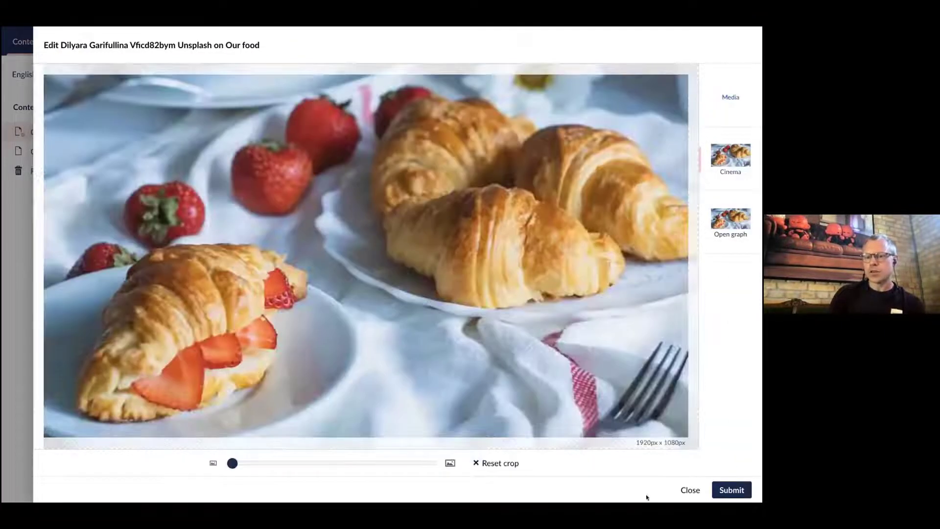
pyautogui.click(691, 490)
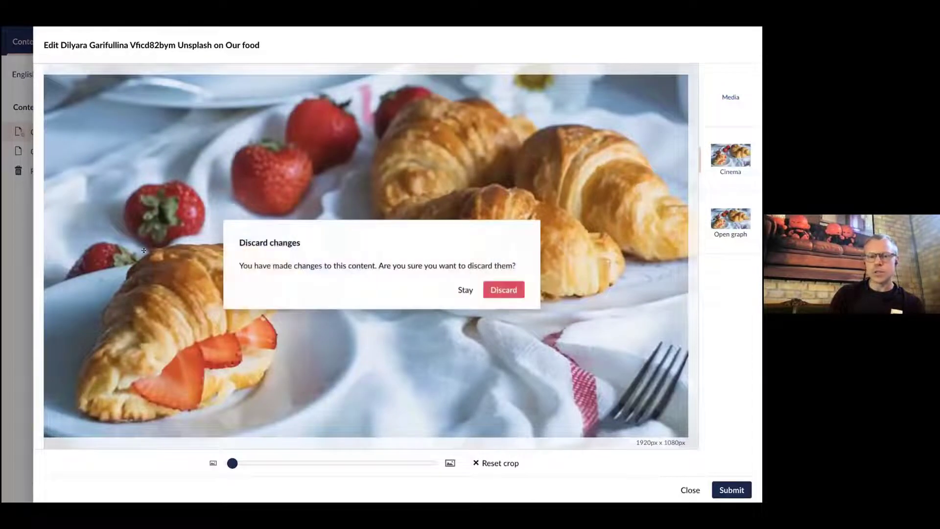
pyautogui.click(514, 296)
pyautogui.click(65, 152)
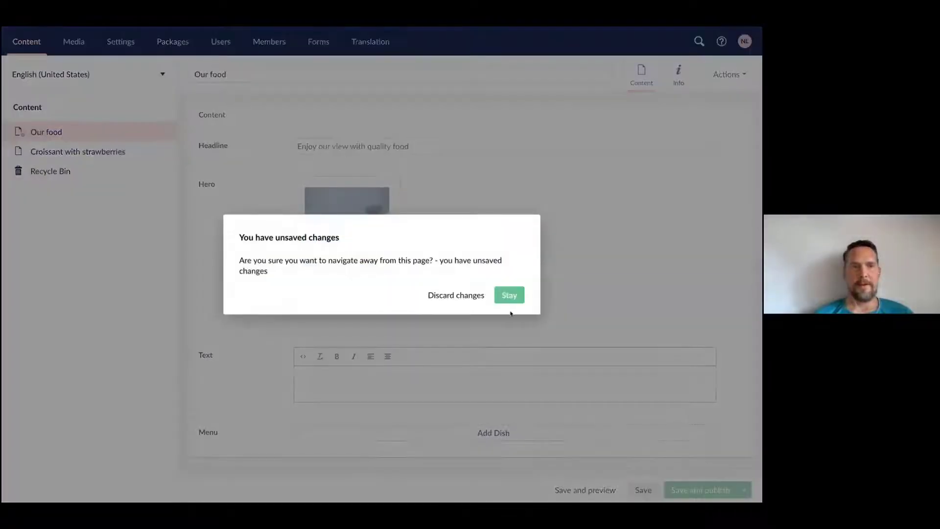
# Discard Our food's changes, then view the product image's Close up crop and discard edits
pyautogui.click(456, 294)
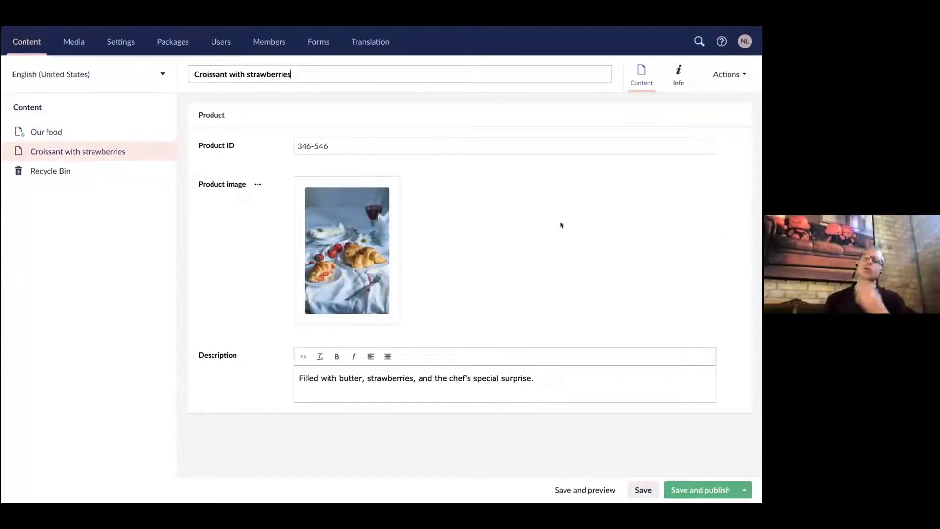
pyautogui.moveTo(347, 242)
pyautogui.click(315, 307)
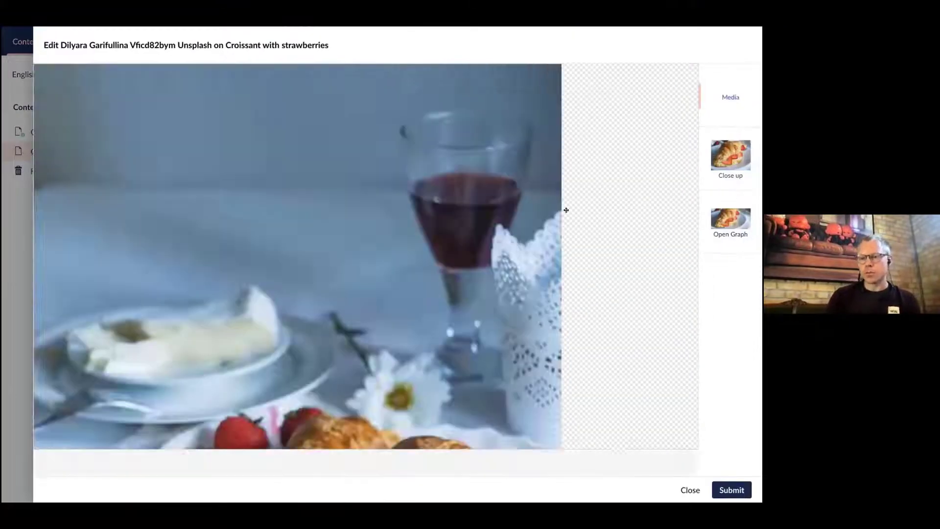
pyautogui.click(731, 156)
pyautogui.click(715, 89)
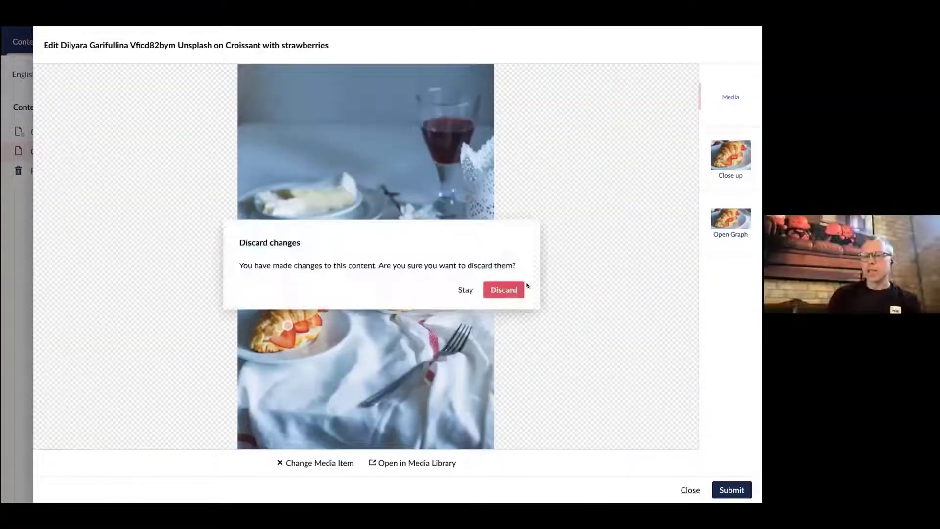
pyautogui.click(514, 292)
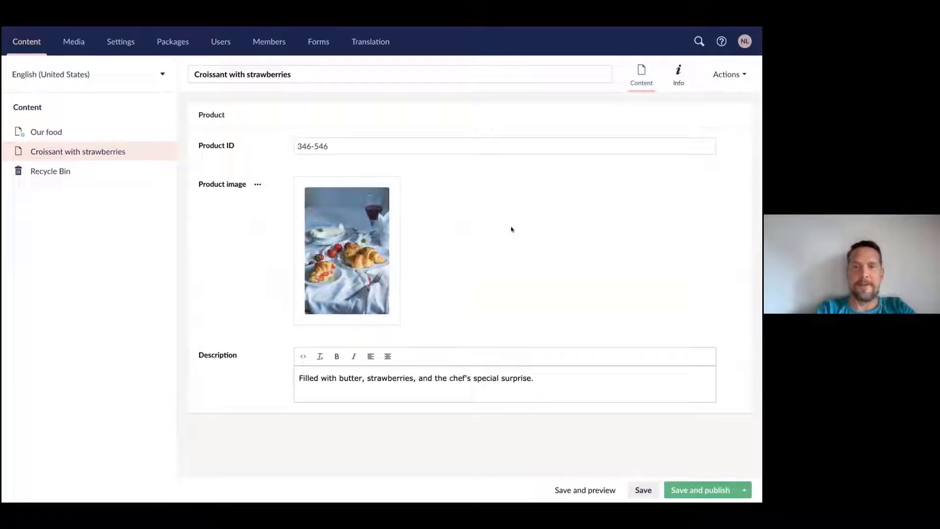
# In Settings, expand Data Types and open Media Picker - Banner Image, discarding changes
pyautogui.click(110, 40)
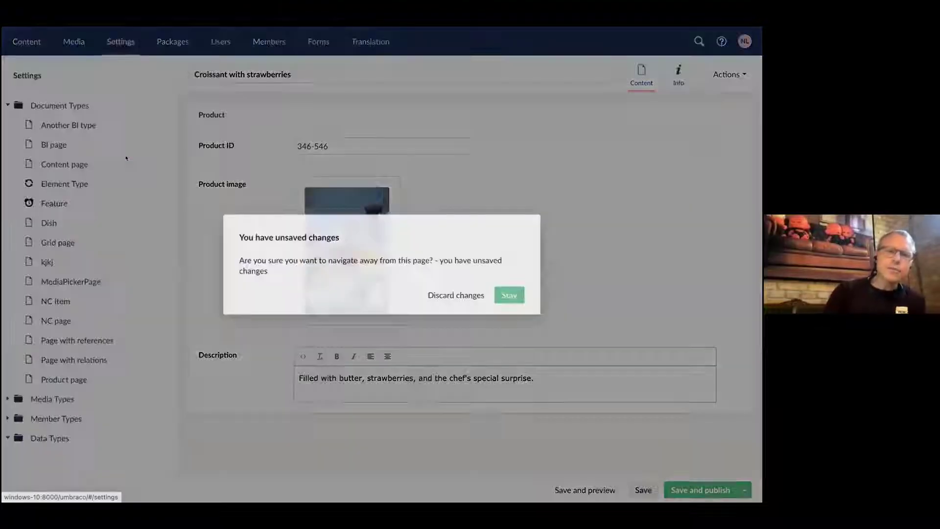
pyautogui.click(508, 295)
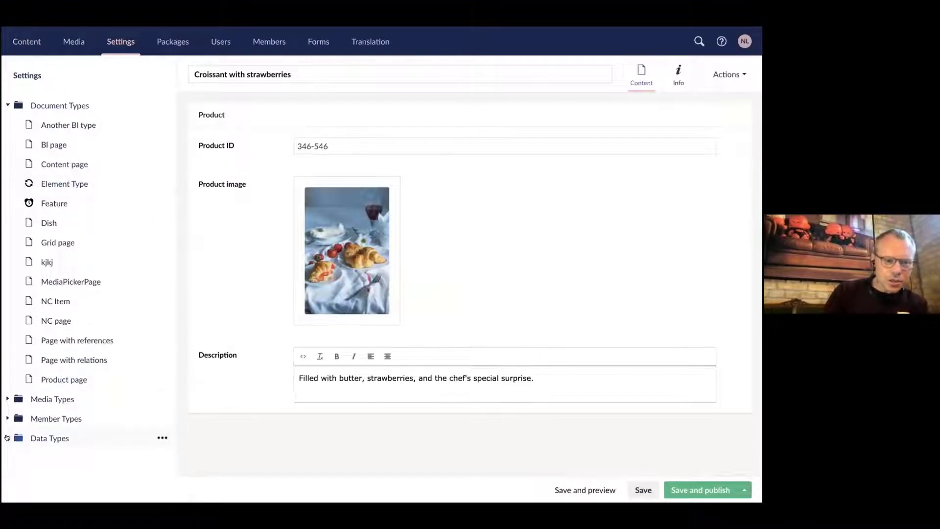
pyautogui.click(8, 438)
pyautogui.scroll(-5, 50, 399)
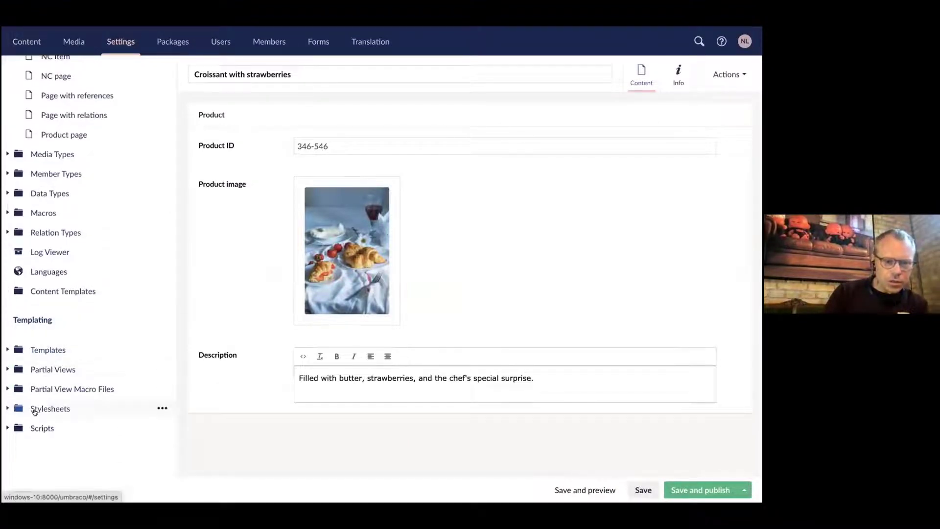
pyautogui.click(7, 193)
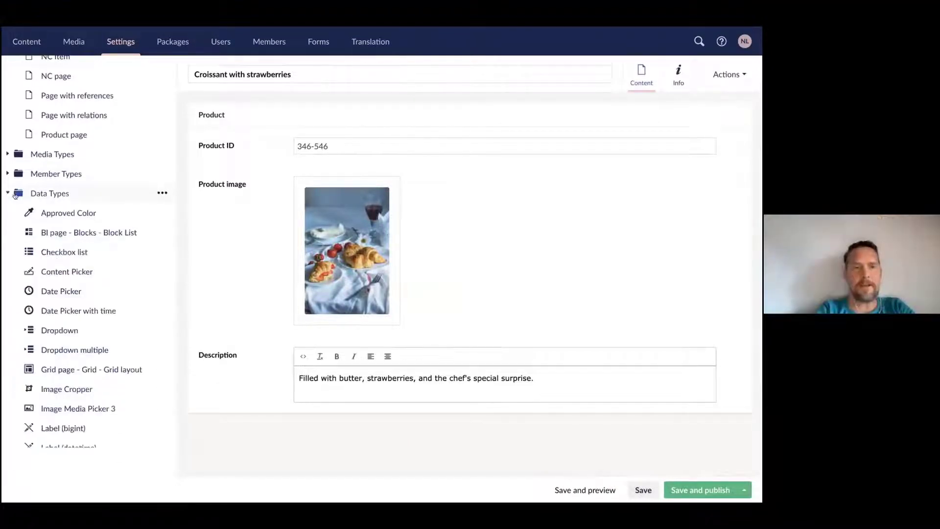
pyautogui.scroll(-3, 59, 290)
pyautogui.scroll(-5, 59, 289)
pyautogui.scroll(-1, 73, 288)
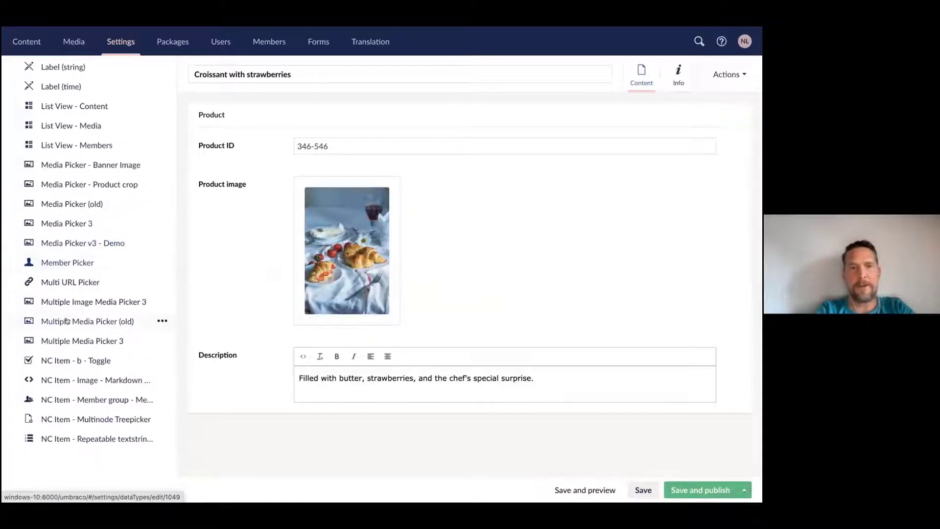
pyautogui.click(93, 166)
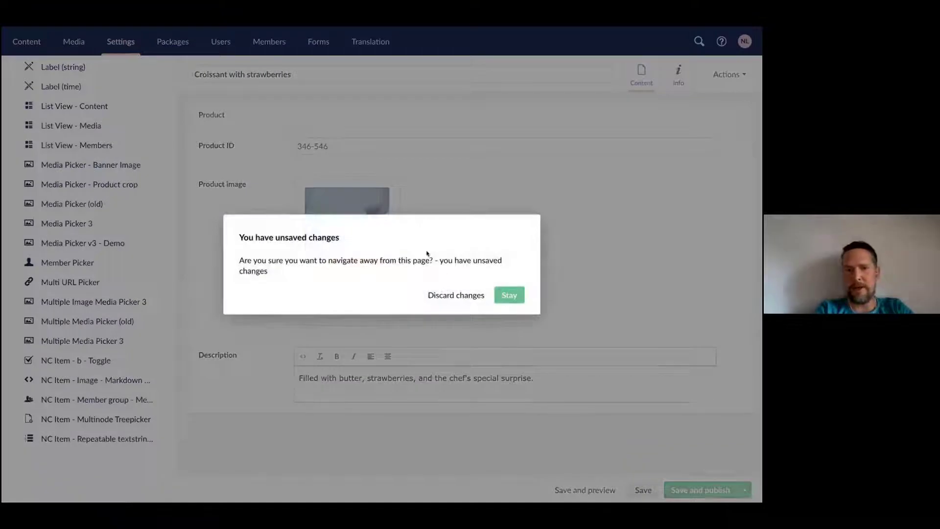
pyautogui.click(443, 294)
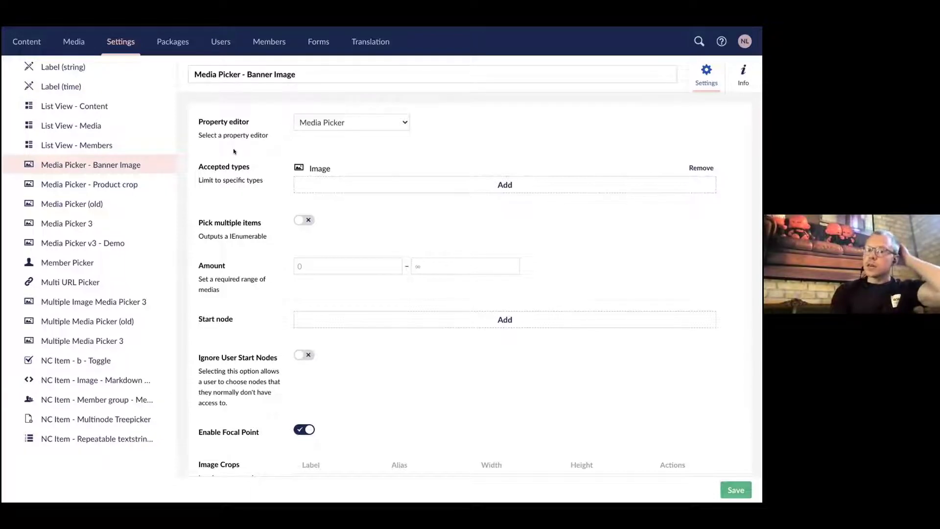
pyautogui.scroll(-3, 219, 182)
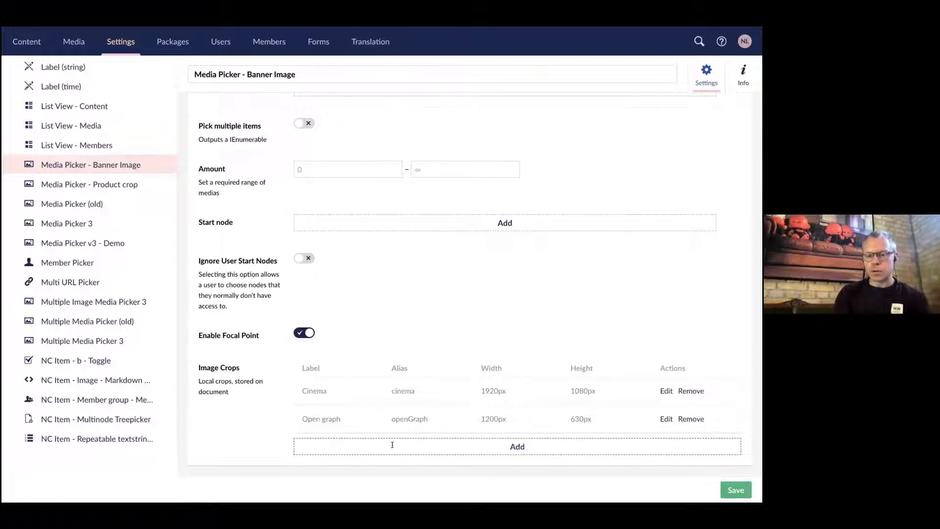
# Add a new 400×400 image crop to the Banner Image media picker
pyautogui.click(392, 444)
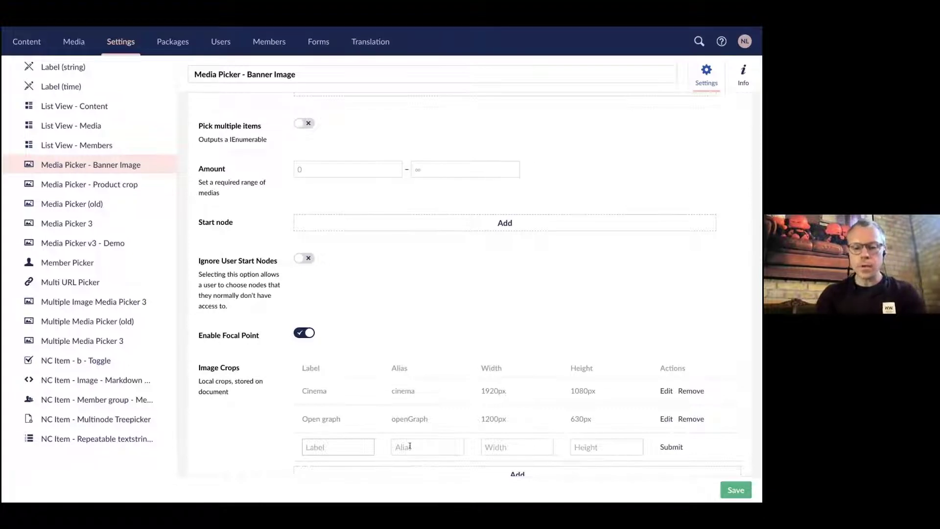
pyautogui.write('SEo')
pyautogui.press('Tab')
pyautogui.press('Tab')
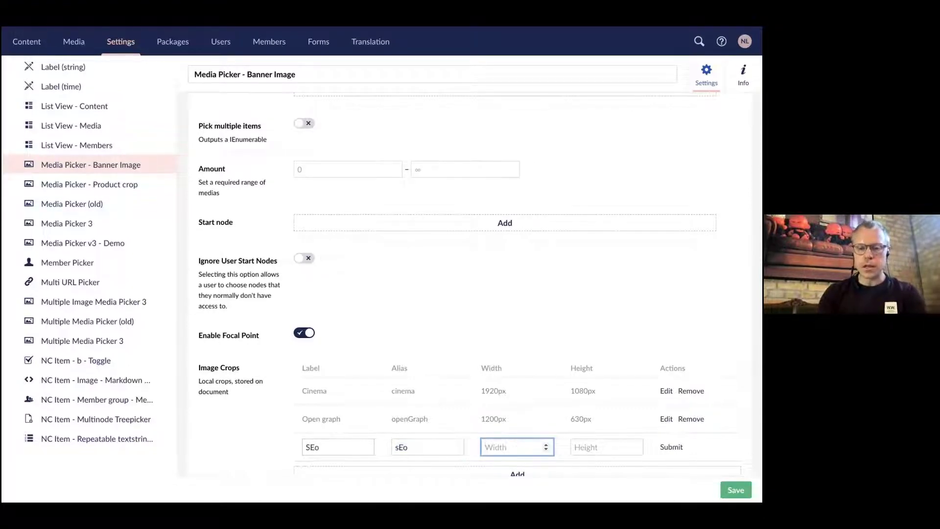
pyautogui.write('400')
pyautogui.press('Tab')
pyautogui.write('400')
pyautogui.press('Return')
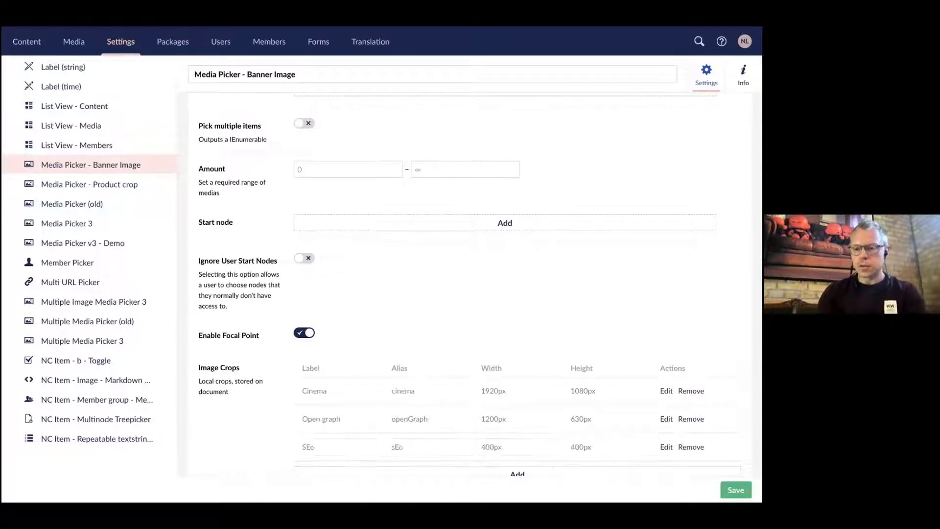
pyautogui.scroll(-1, 435, 428)
pyautogui.scroll(1, 380, 404)
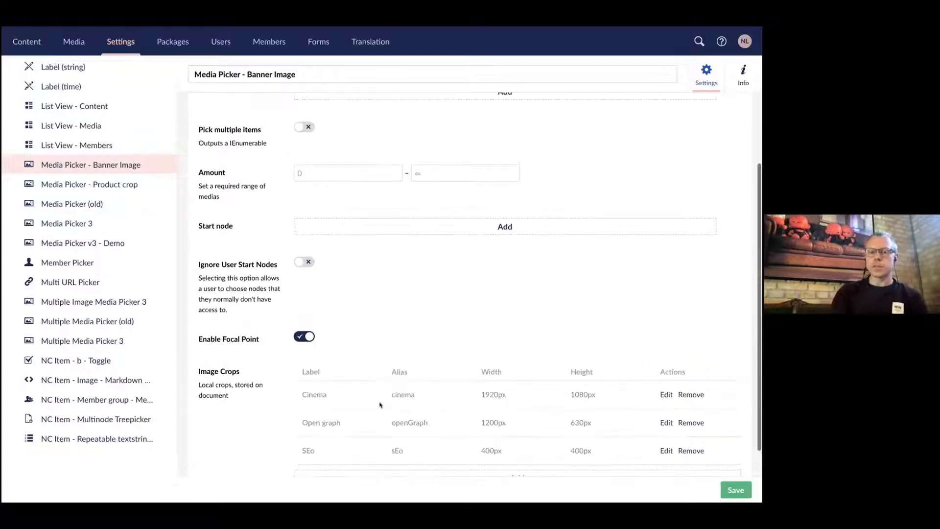
pyautogui.scroll(2, 350, 346)
pyautogui.scroll(1, 351, 346)
pyautogui.scroll(1, 388, 345)
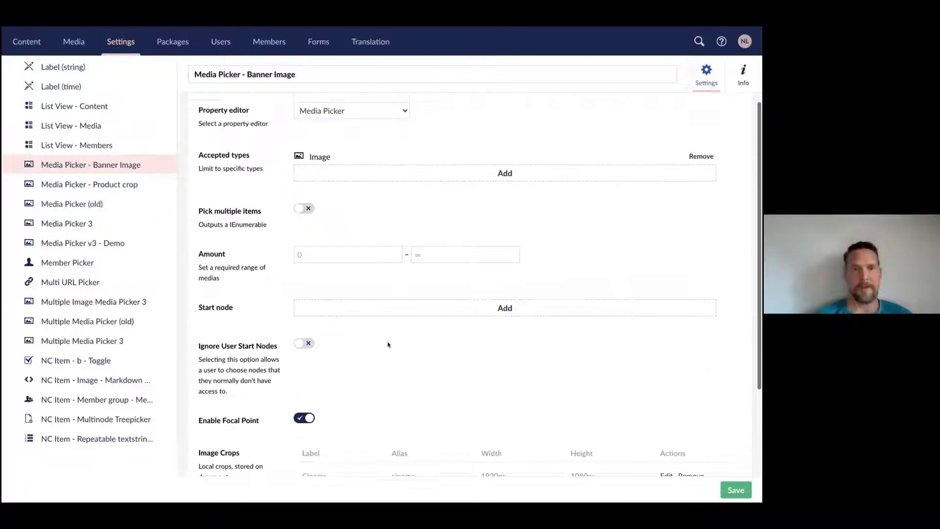
pyautogui.scroll(1, 388, 345)
pyautogui.scroll(-5, 388, 345)
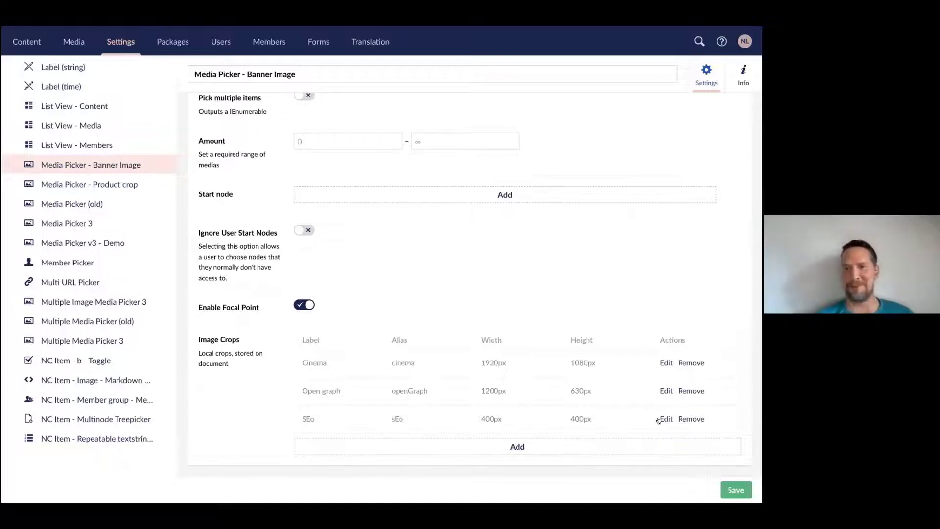
# Rename the new crop's label to Label and its alias to seo, then save
pyautogui.click(659, 420)
pyautogui.moveTo(334, 418); pyautogui.dragTo(285, 419)
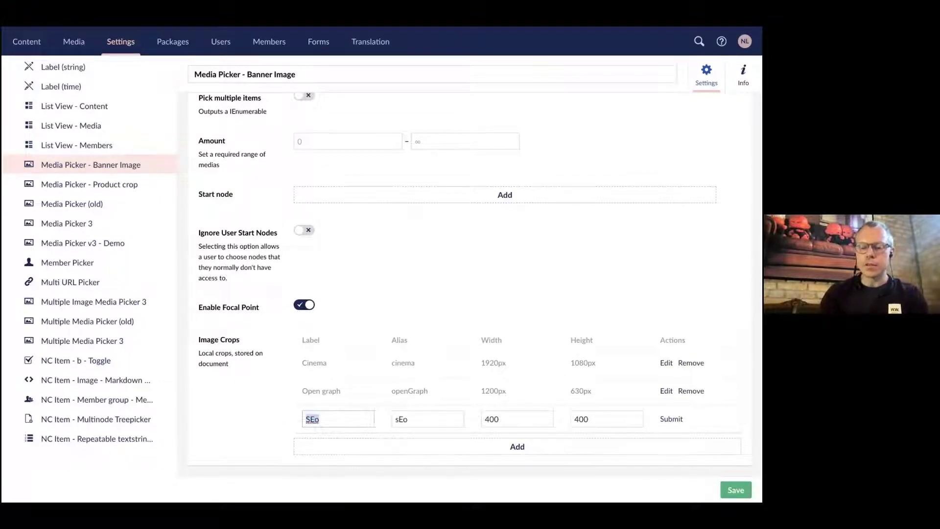
pyautogui.write('Label')
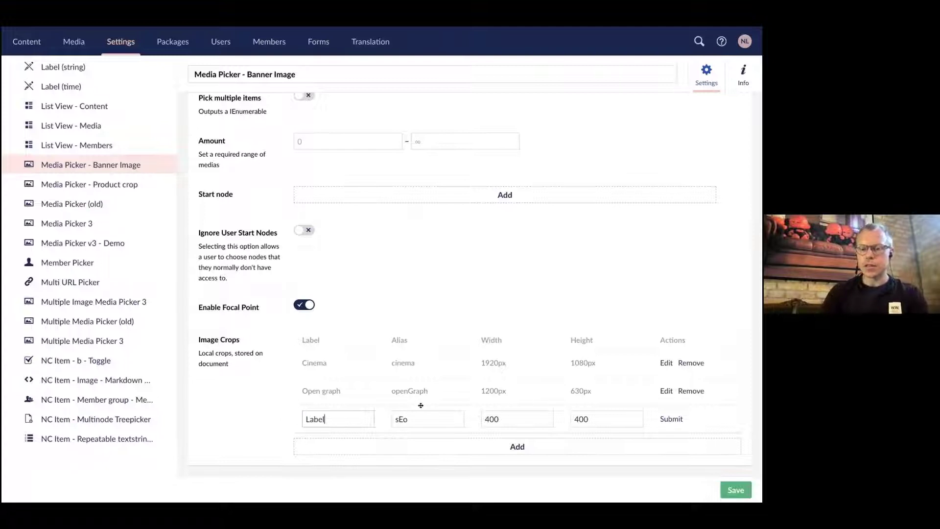
pyautogui.moveTo(411, 418); pyautogui.dragTo(389, 419)
pyautogui.write('seo')
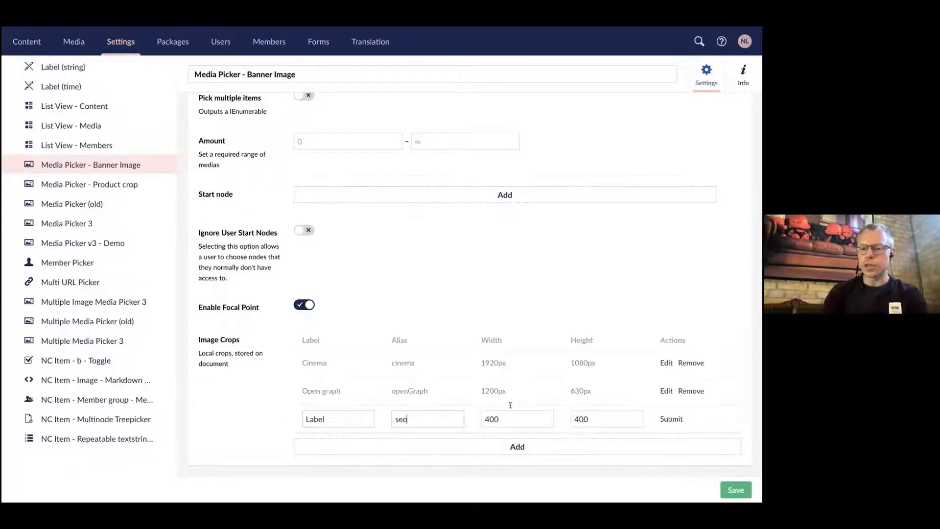
pyautogui.click(725, 487)
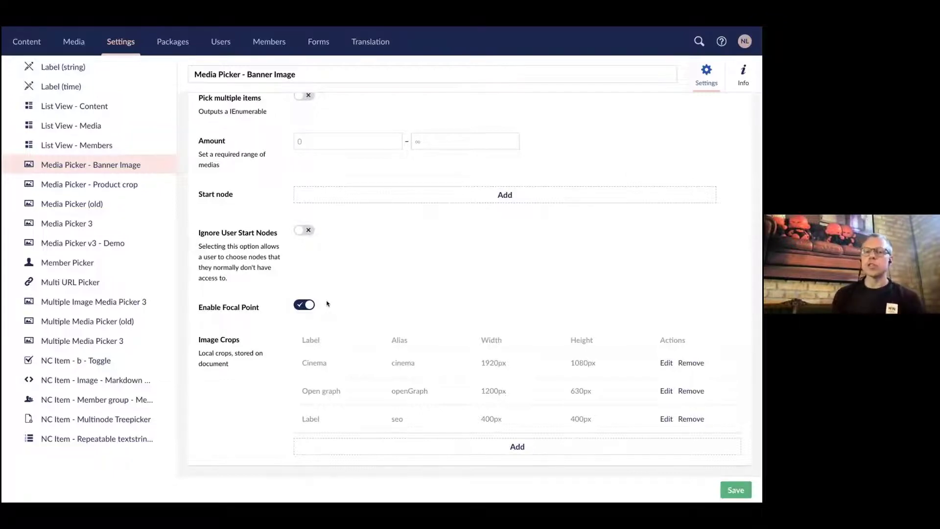
pyautogui.scroll(2, 367, 275)
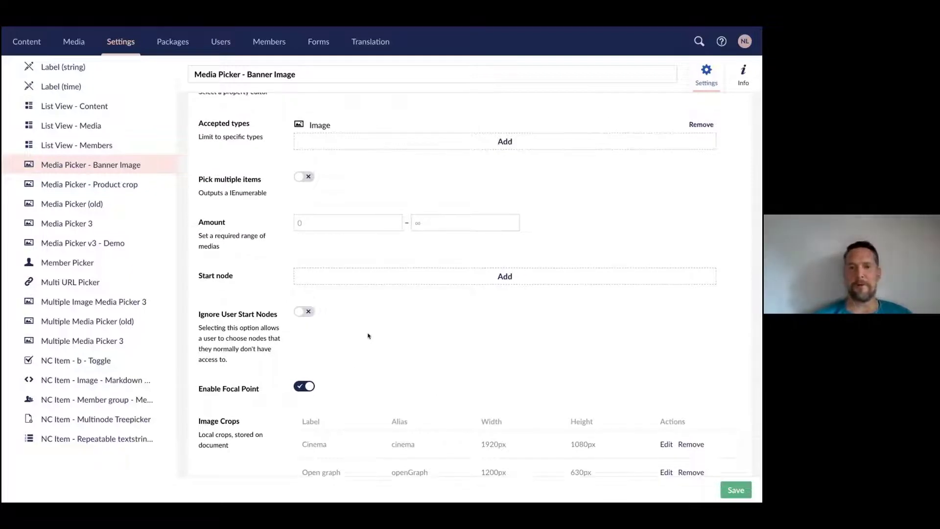
pyautogui.scroll(1, 369, 336)
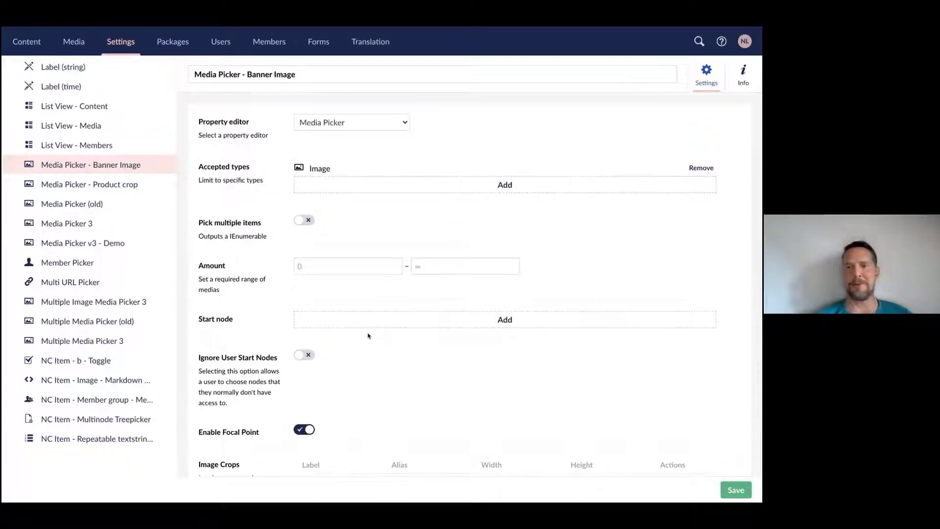
pyautogui.scroll(-3, 368, 334)
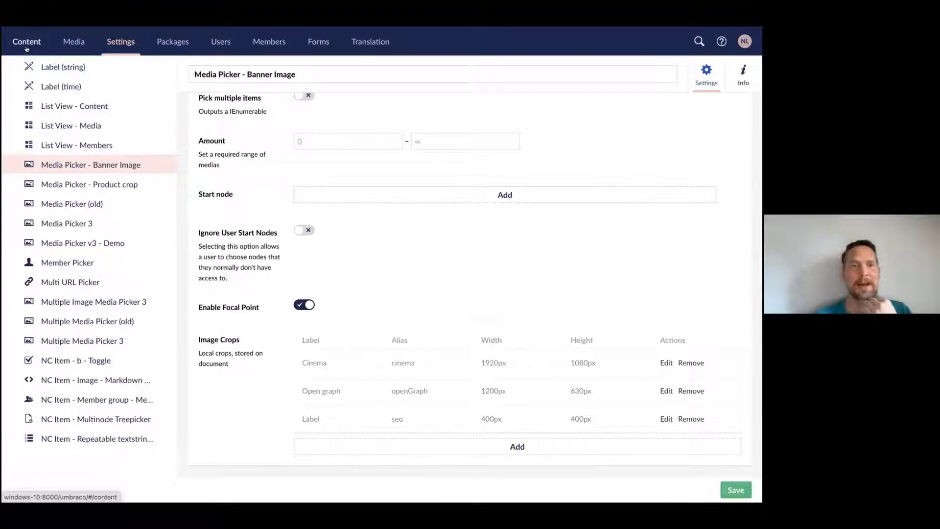
pyautogui.scroll(3, 411, 234)
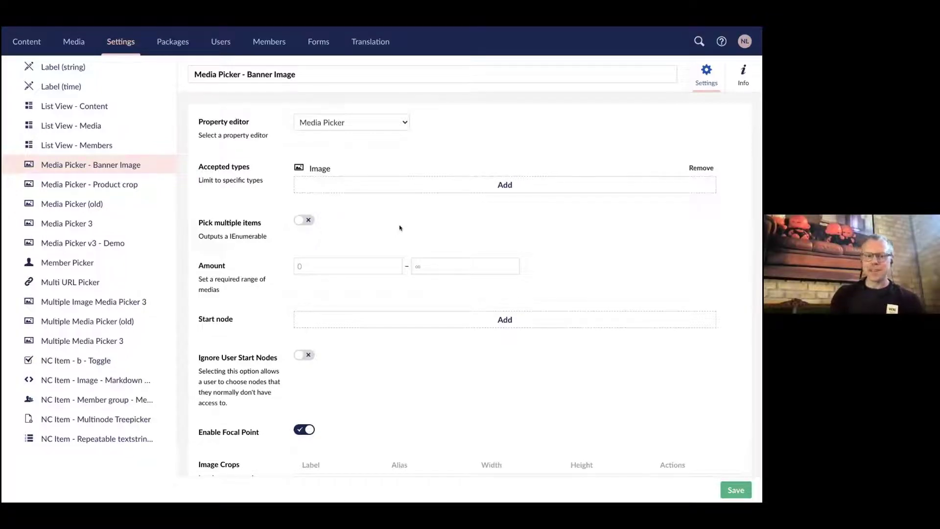
pyautogui.scroll(2, 126, 163)
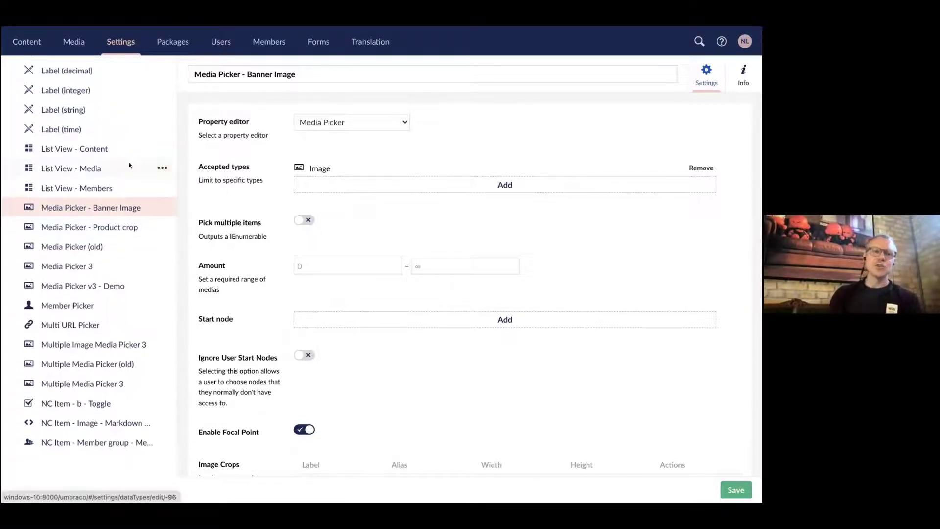
pyautogui.scroll(1, 126, 184)
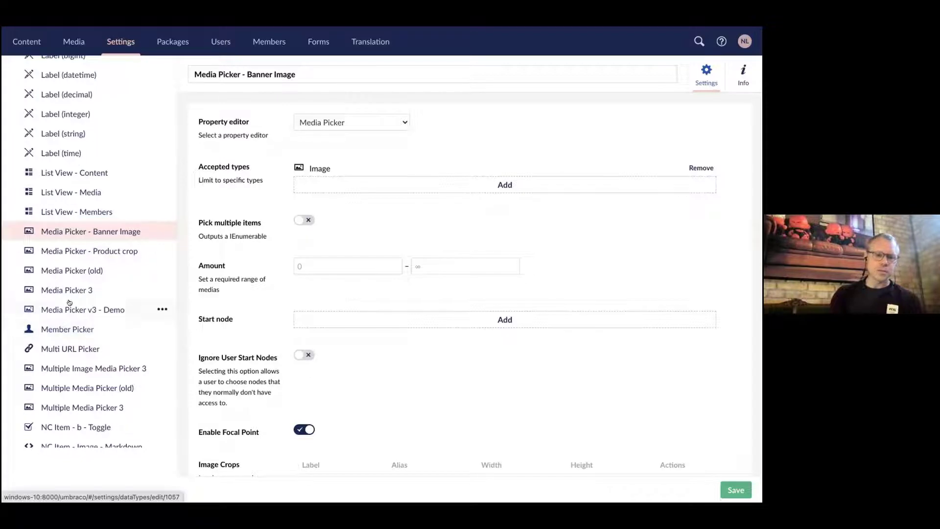
# View the obsolete Media Picker (old) data type, then open Media Picker 3
pyautogui.click(70, 271)
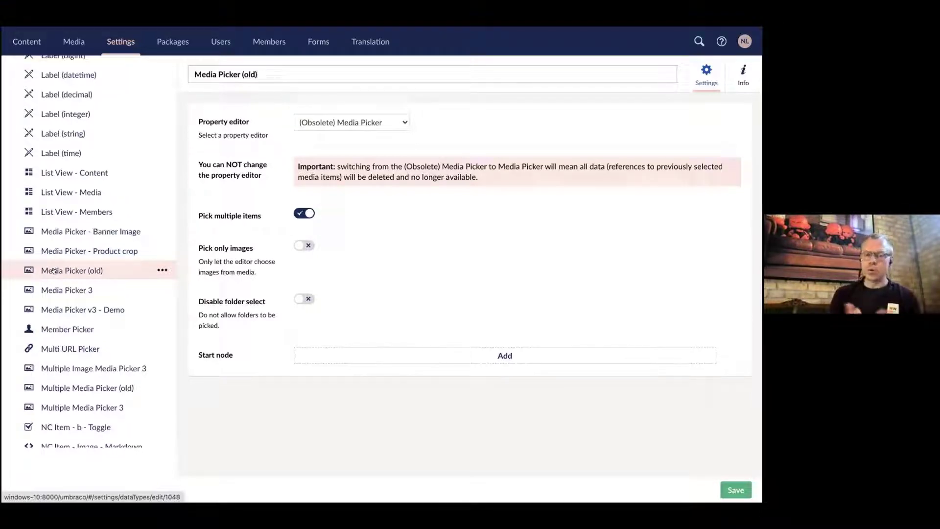
pyautogui.click(69, 289)
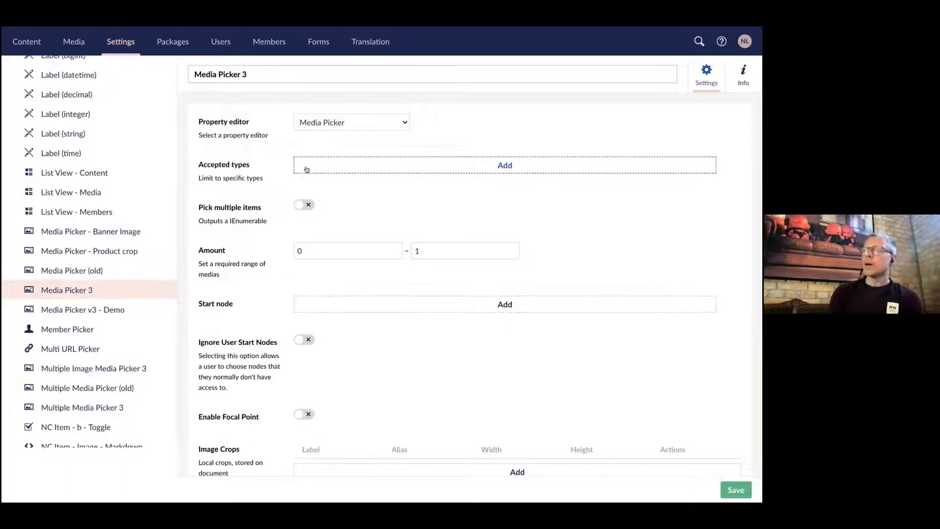
# Add Image and Vector Graphics (SVG) as Media Picker 3's accepted media types
pyautogui.click(308, 170)
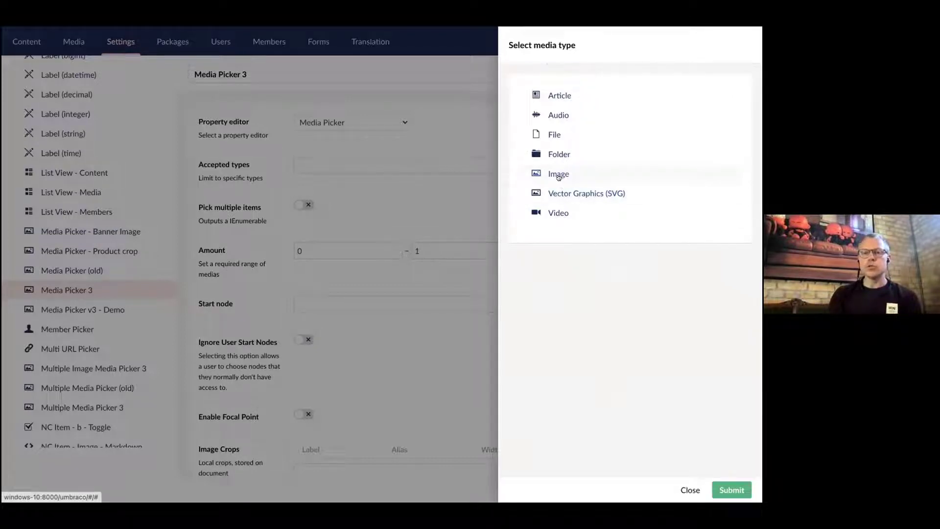
pyautogui.click(560, 182)
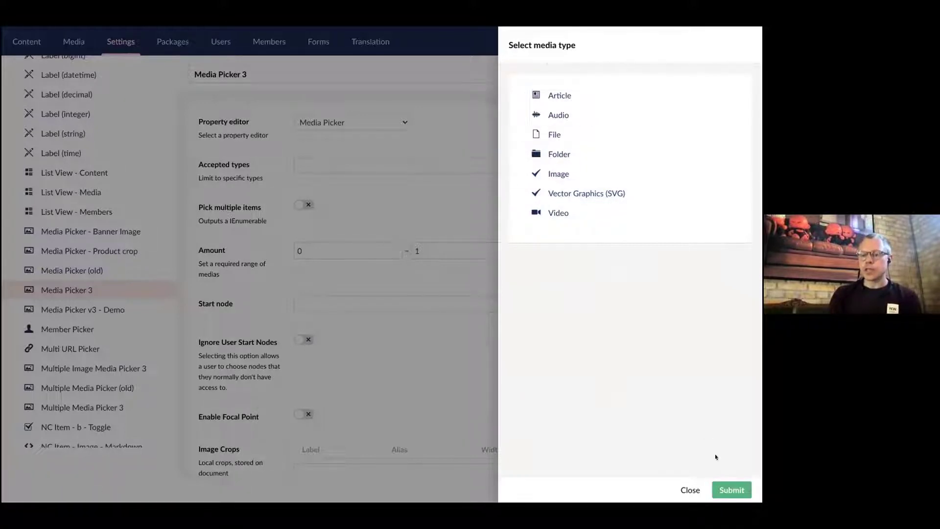
pyautogui.click(727, 488)
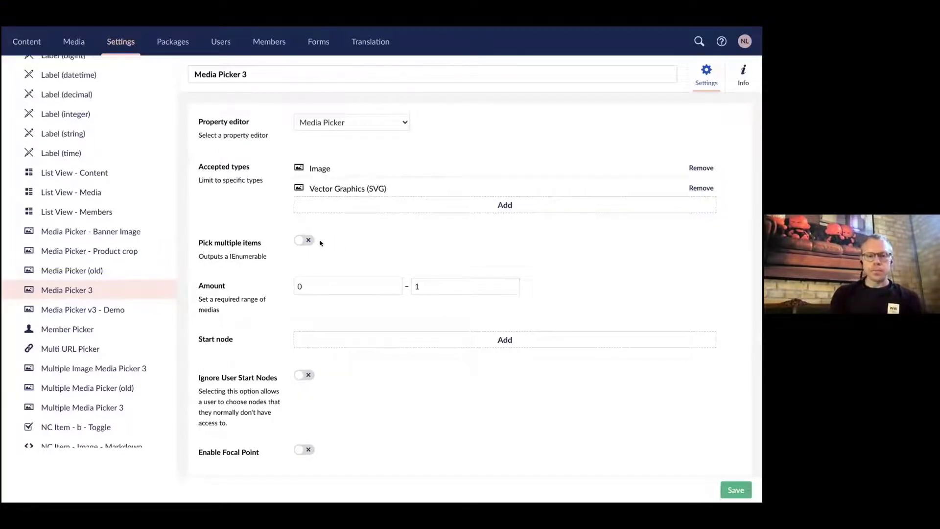
pyautogui.scroll(-1, 336, 240)
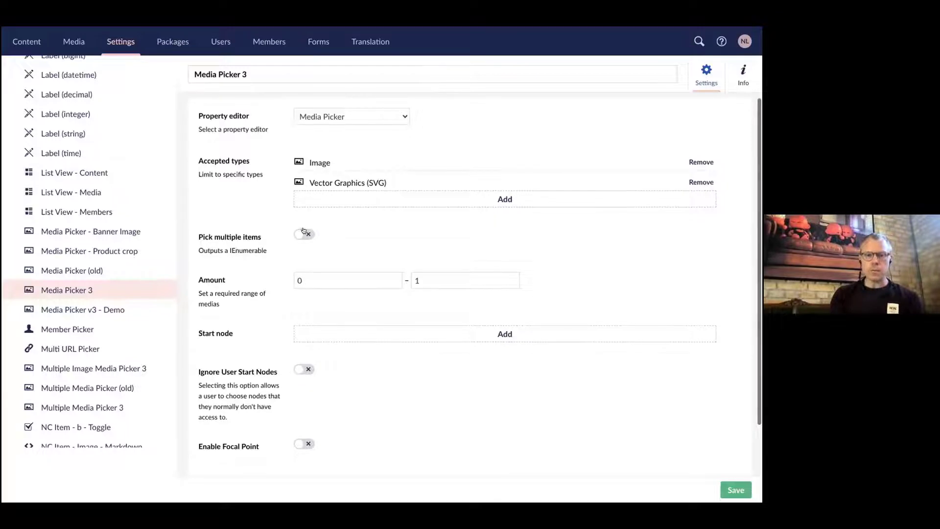
# Enable multiple-item picking with a 1–3 amount range and remove Image from accepted types
pyautogui.click(303, 233)
pyautogui.moveTo(345, 280)
pyautogui.click(323, 280)
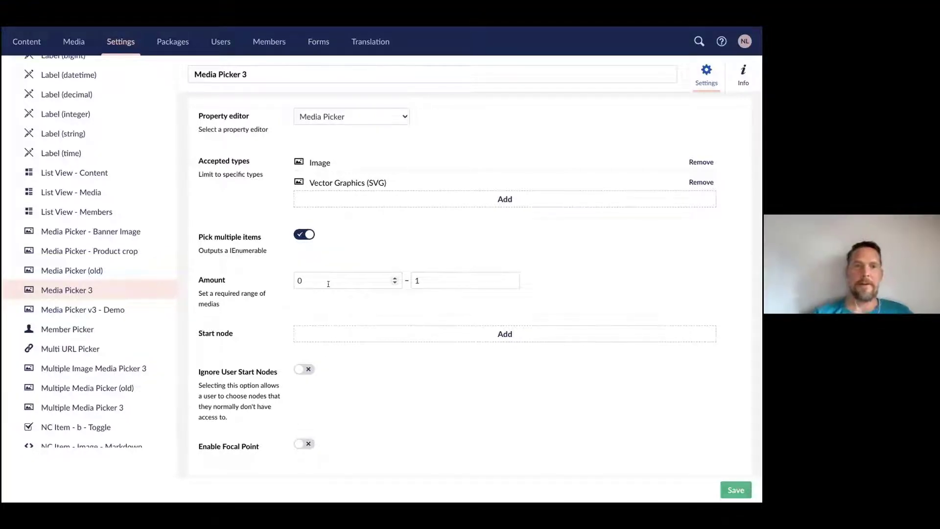
pyautogui.press('BackSpace')
pyautogui.write('3')
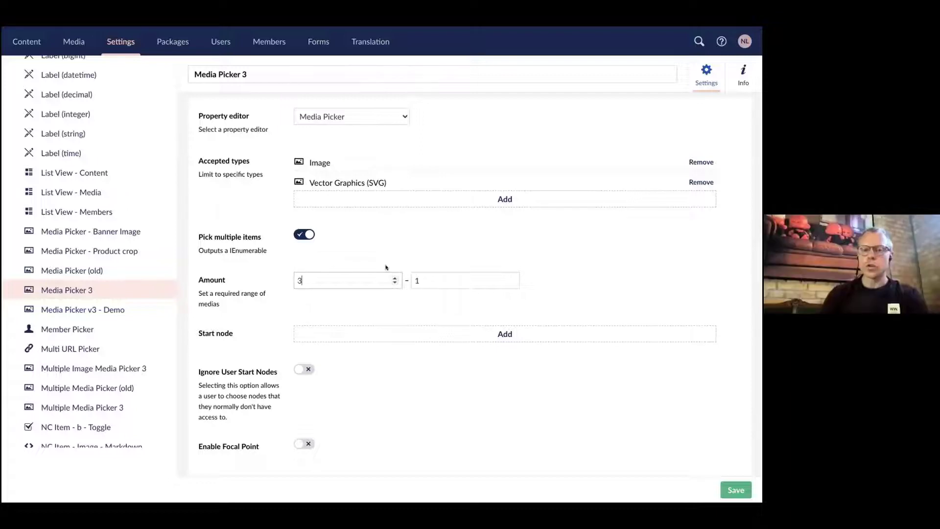
pyautogui.press('Tab')
pyautogui.write('3')
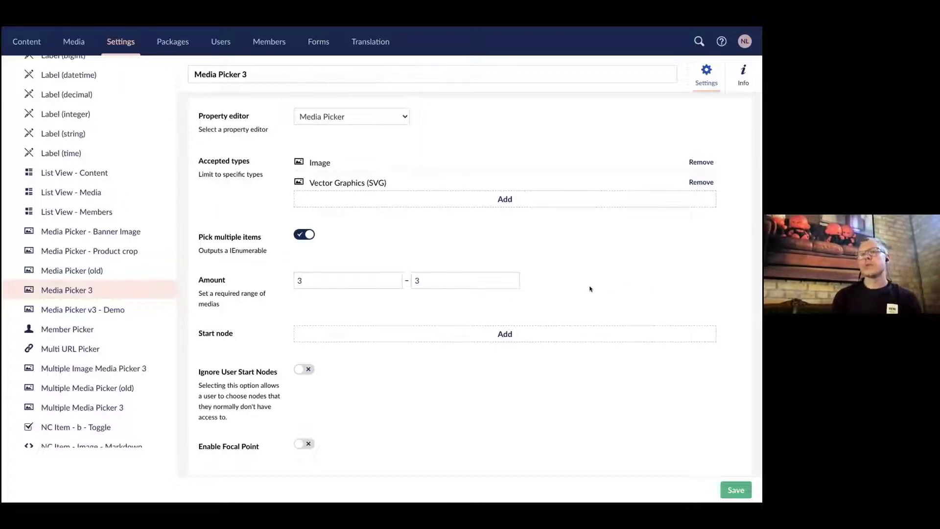
pyautogui.hotkey('shift', 'Tab')
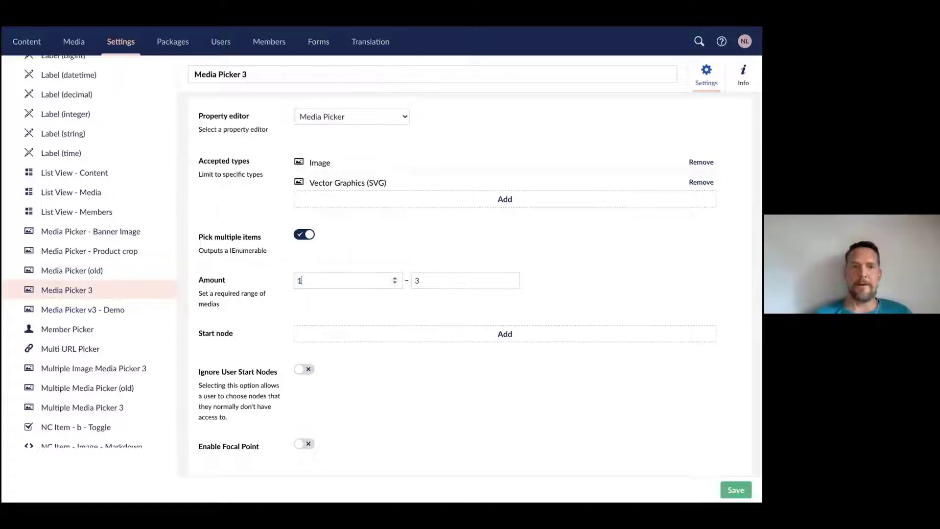
pyautogui.click(602, 295)
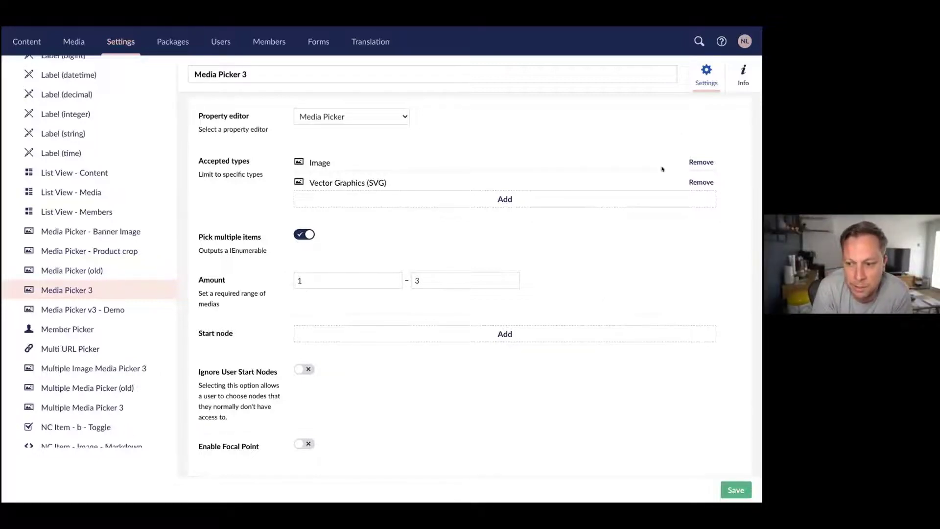
pyautogui.click(700, 161)
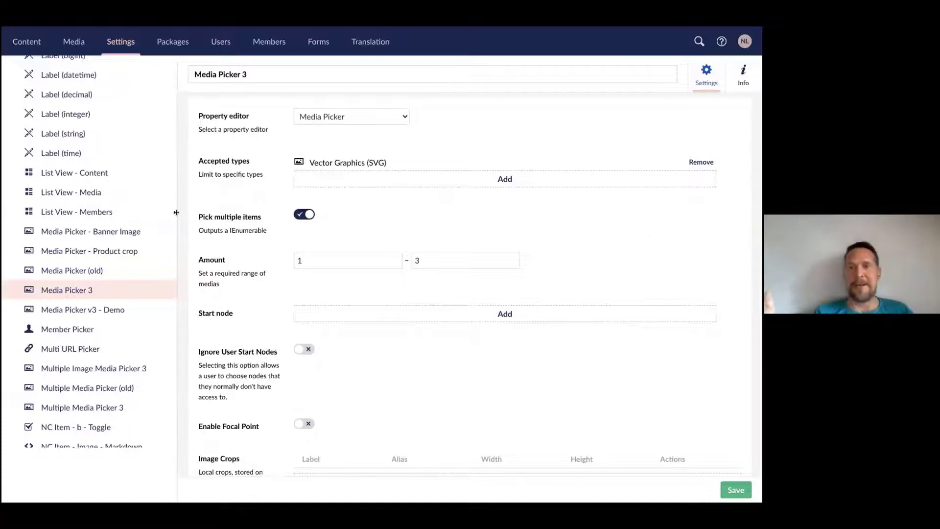
pyautogui.moveTo(77, 212)
pyautogui.scroll(10, 128, 207)
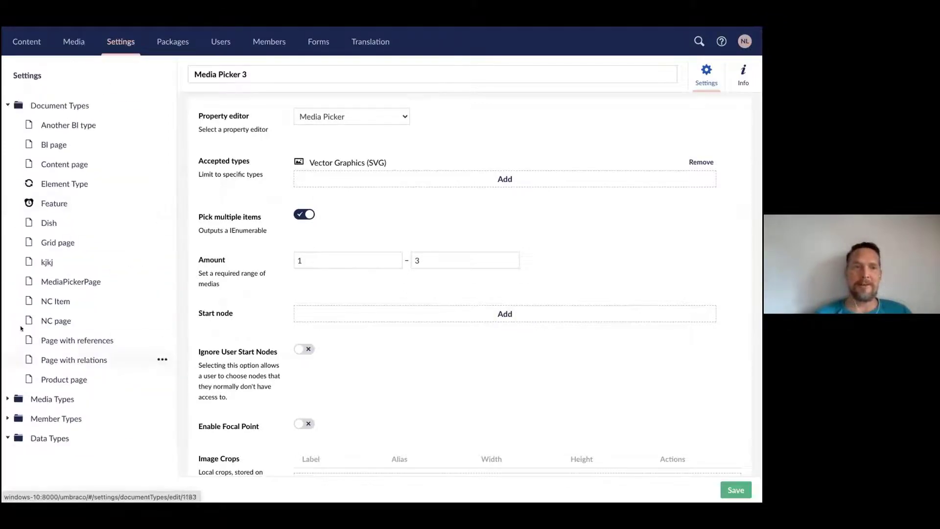
# Expand Media Types, collapse Document Types, and select the Audio media type
pyautogui.click(7, 399)
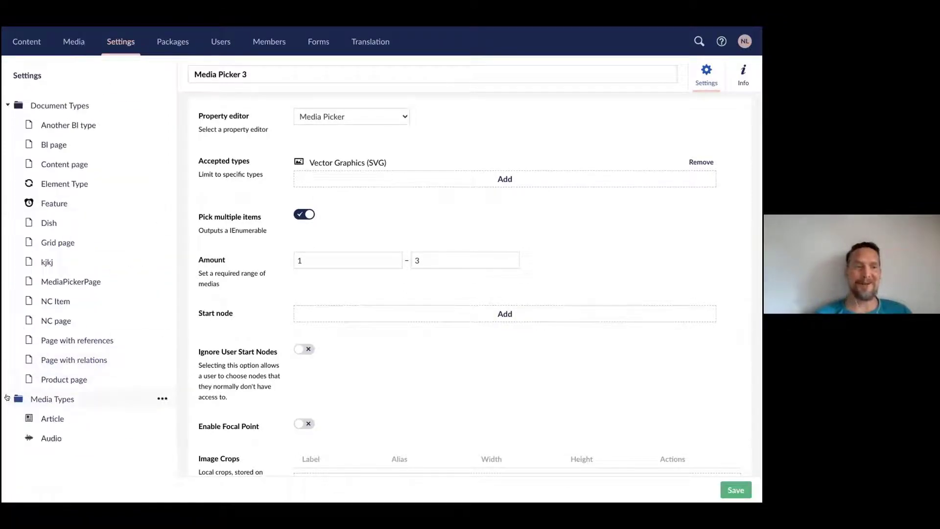
pyautogui.click(7, 105)
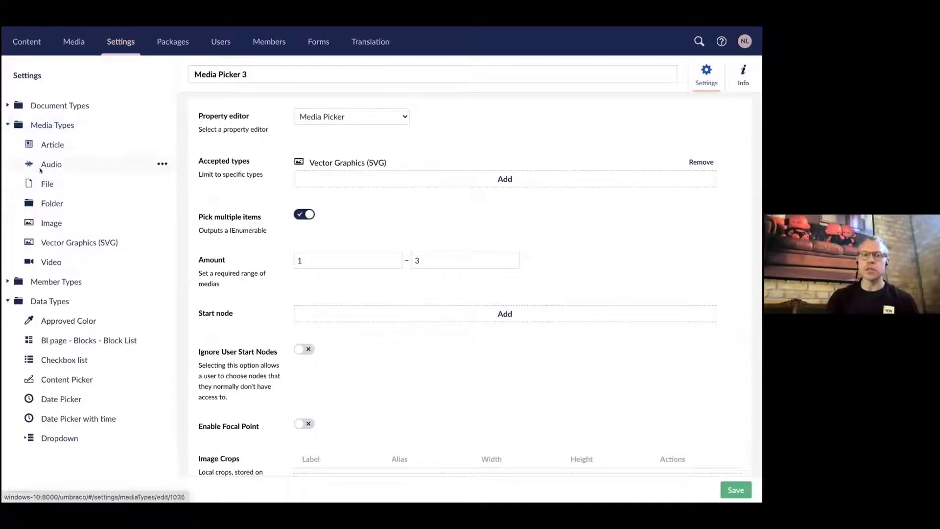
pyautogui.click(60, 166)
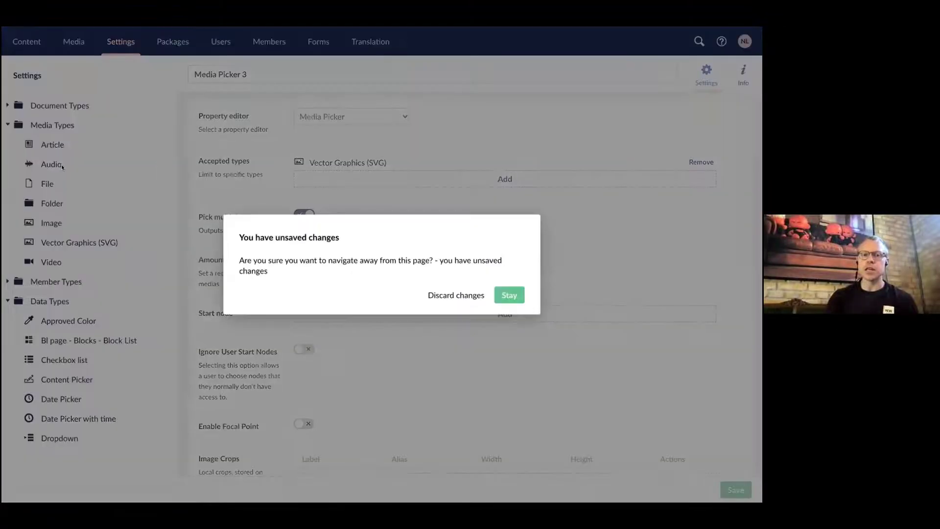
# Discard the changes and check the Upload Audio extensions: mp3, weba, oga, opus
pyautogui.click(456, 294)
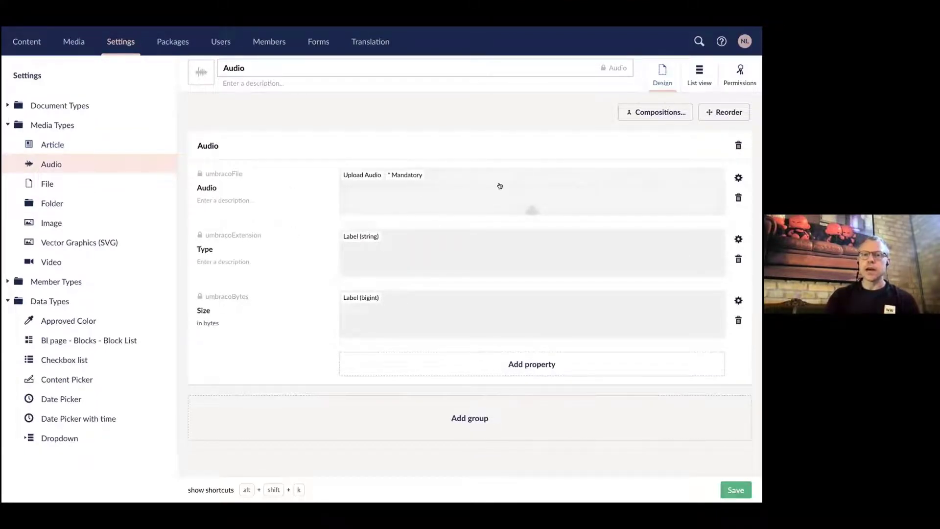
pyautogui.click(737, 176)
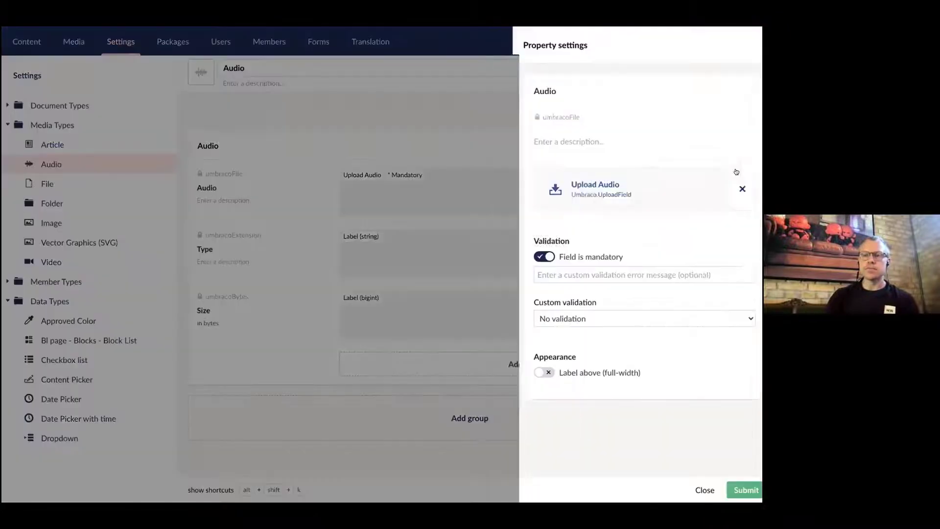
pyautogui.click(615, 174)
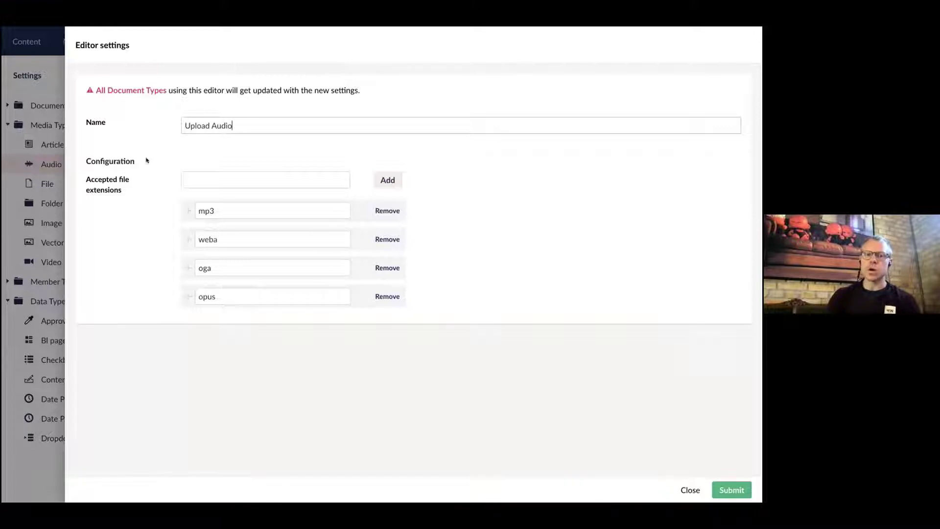
pyautogui.click(690, 488)
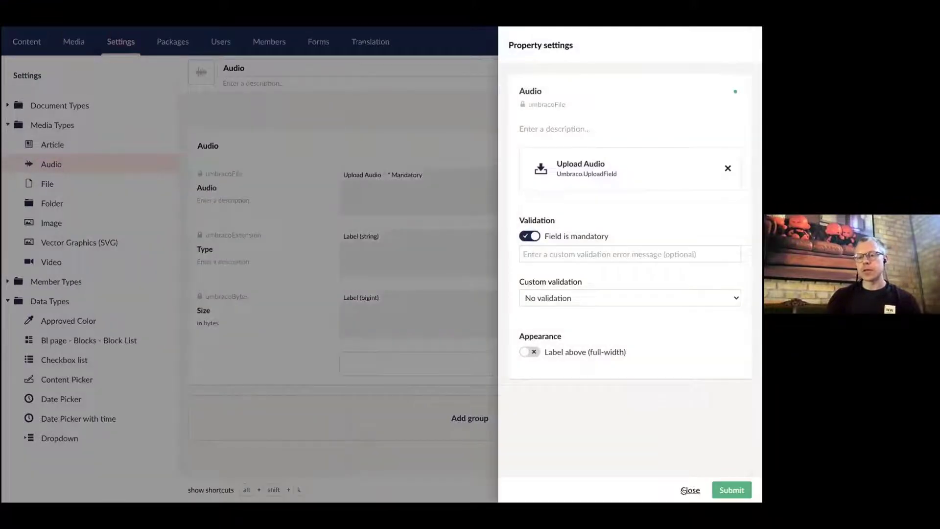
pyautogui.click(684, 491)
pyautogui.click(73, 41)
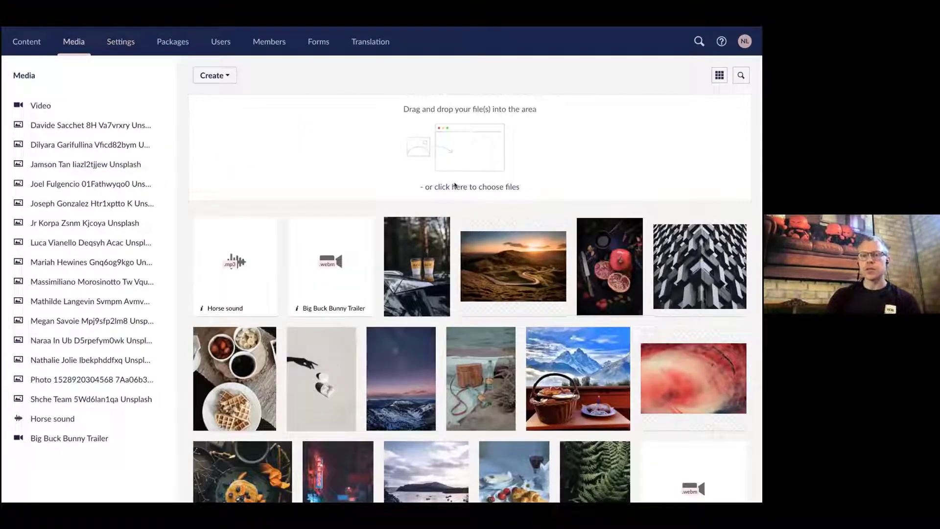
# Browse items in the Media grid, then return to the Settings section
pyautogui.click(455, 186)
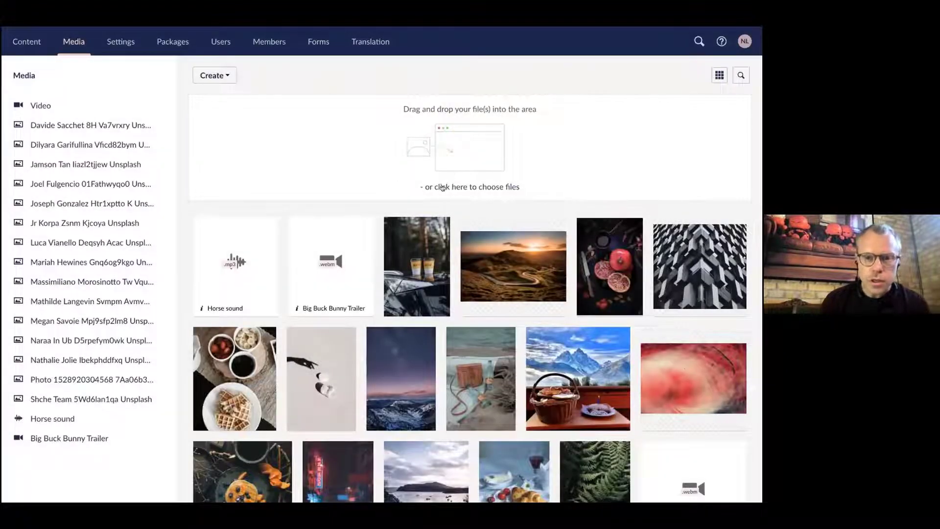
pyautogui.click(442, 186)
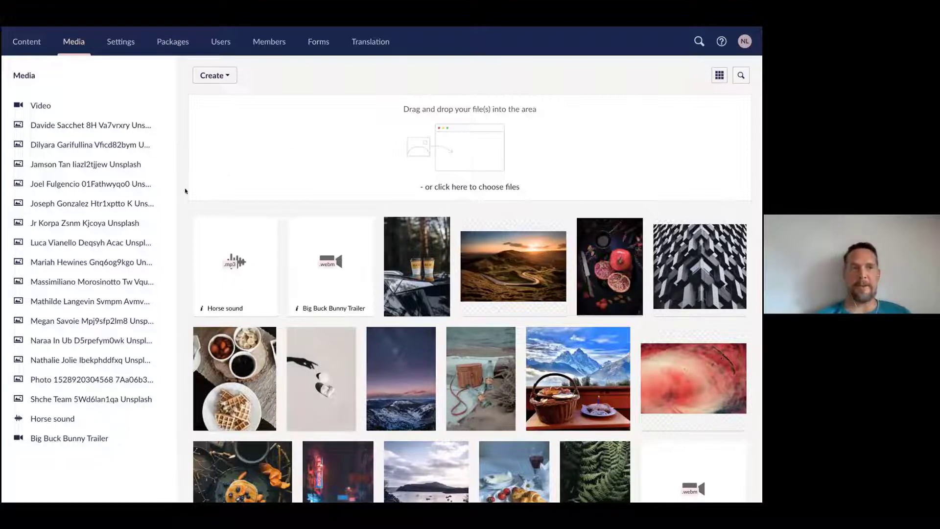
pyautogui.scroll(-2, 182, 191)
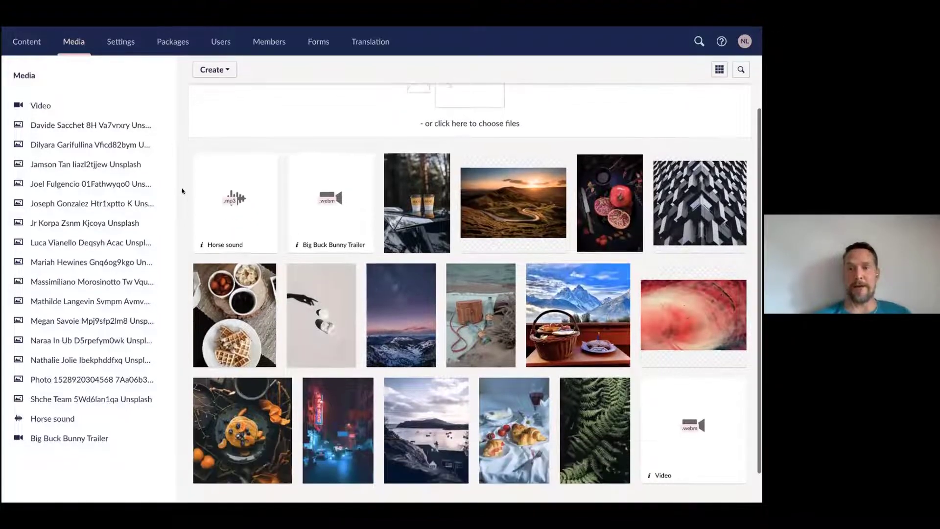
pyautogui.scroll(2, 183, 191)
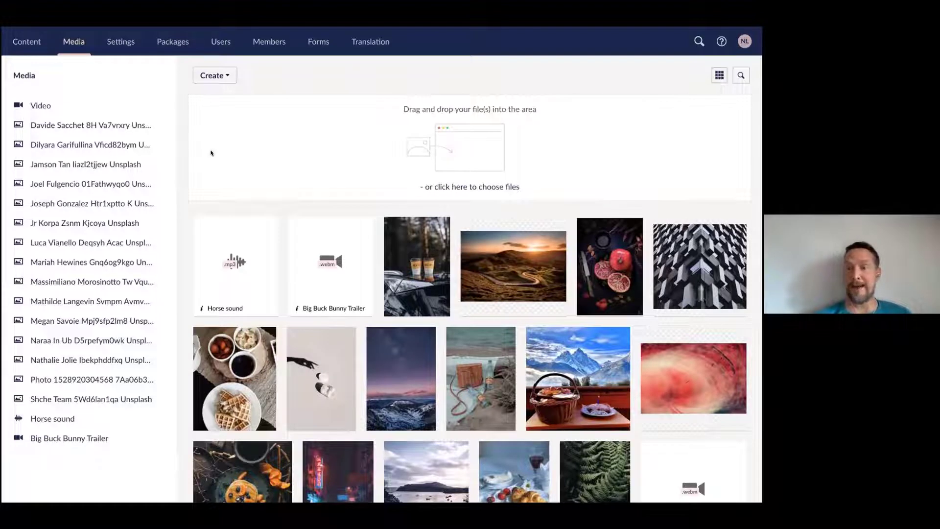
pyautogui.click(118, 43)
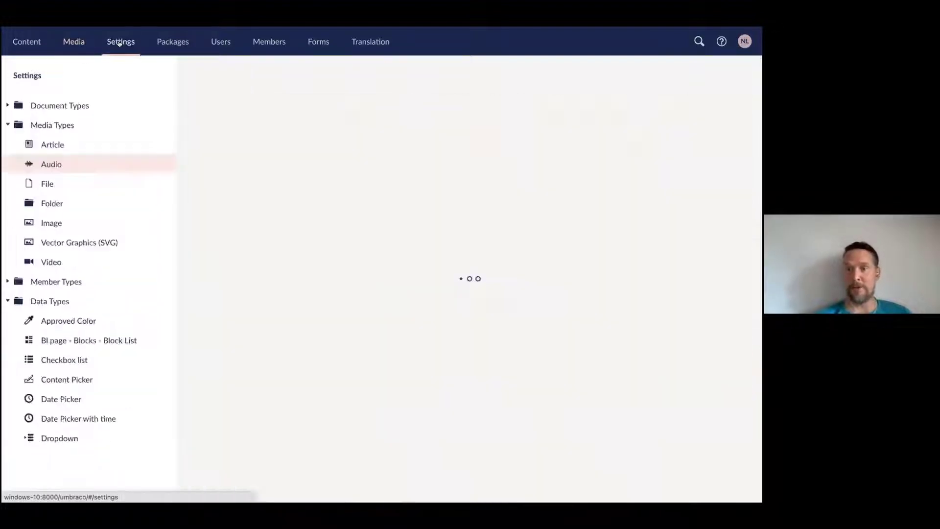
# Add epub to the Article upload property's accepted extensions and submit both panels
pyautogui.click(58, 145)
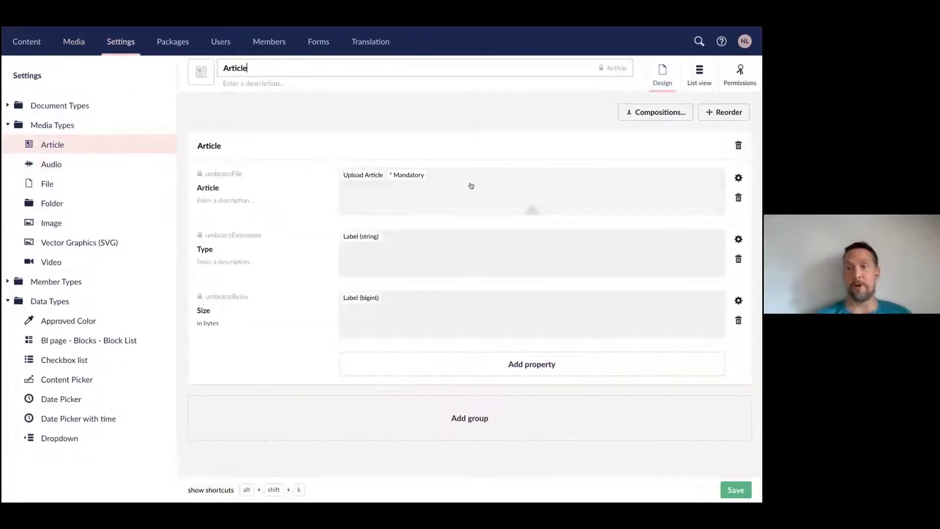
pyautogui.click(476, 189)
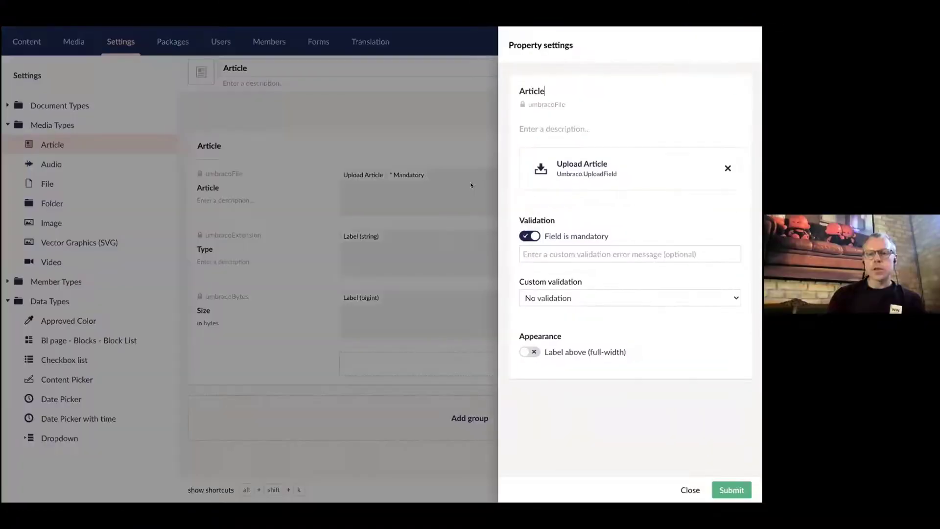
pyautogui.click(642, 177)
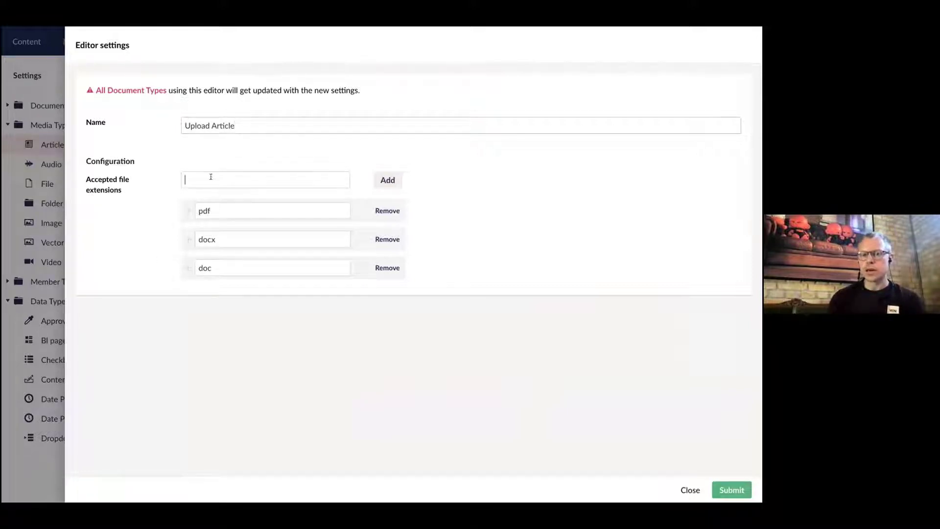
pyautogui.write('epub')
pyautogui.click(387, 180)
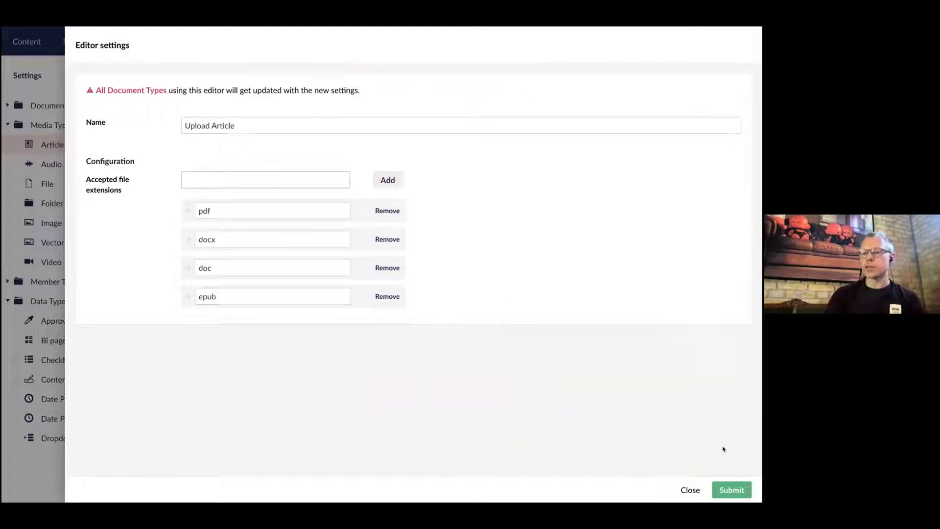
pyautogui.click(730, 490)
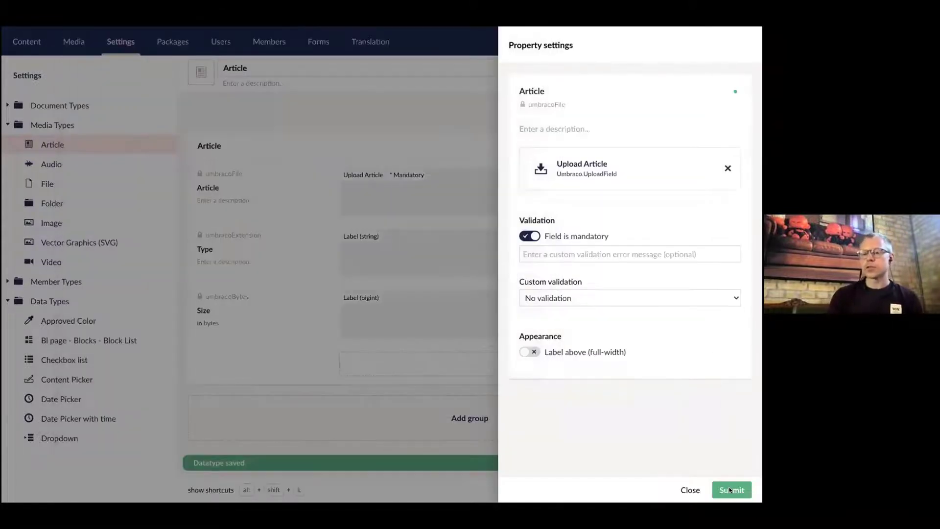
pyautogui.click(730, 490)
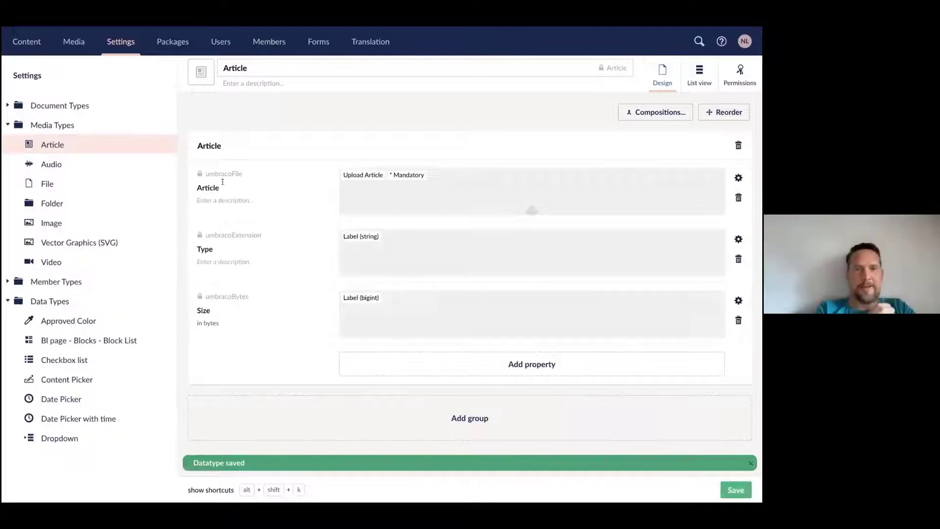
pyautogui.click(73, 41)
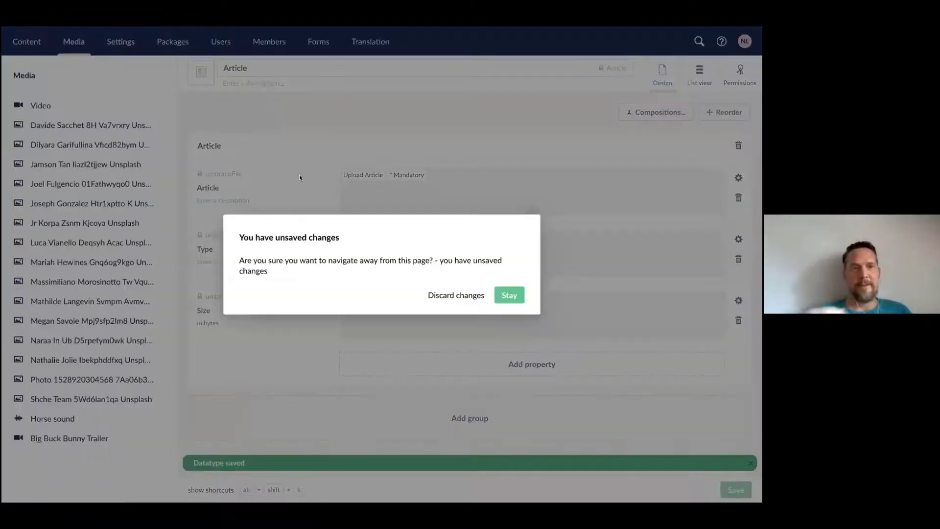
# Discard the changes, return to Settings, and inspect the Image Media Picker 3 data type
pyautogui.click(459, 294)
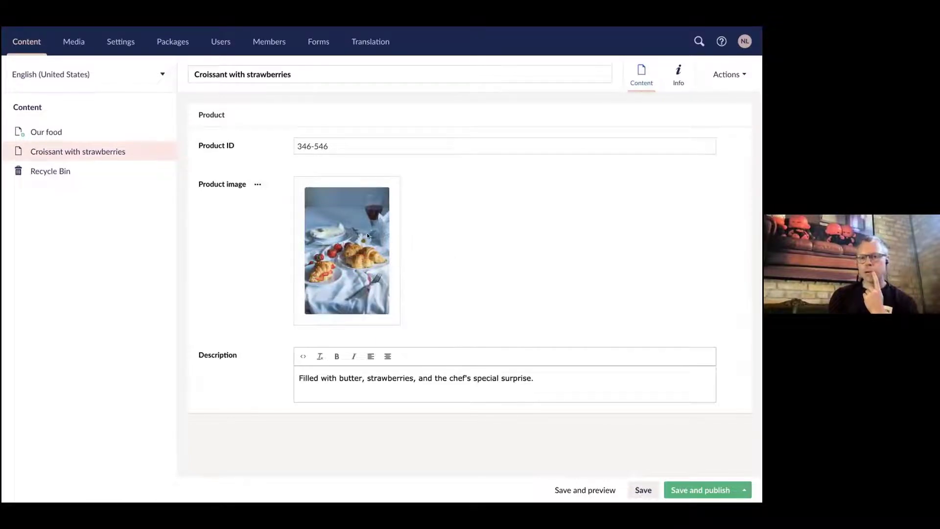
pyautogui.click(120, 43)
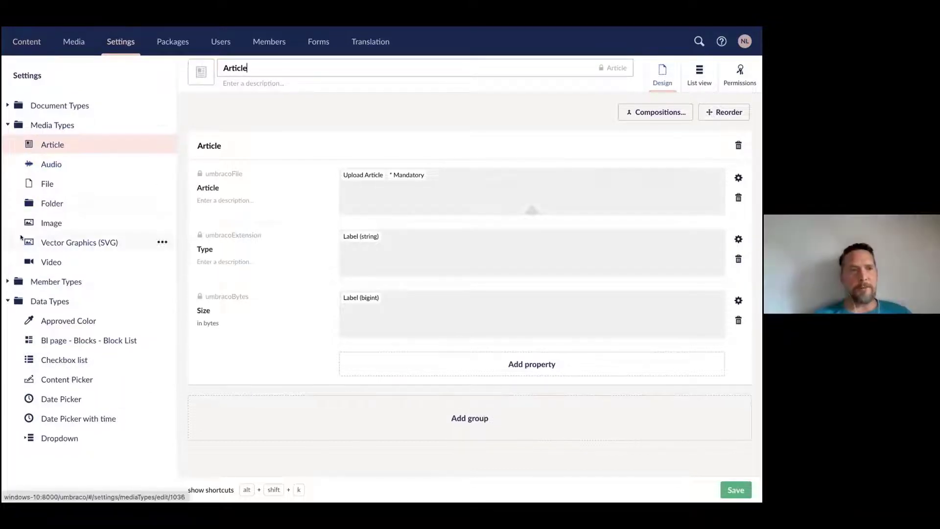
pyautogui.scroll(-3, 40, 329)
pyautogui.scroll(-1, 52, 411)
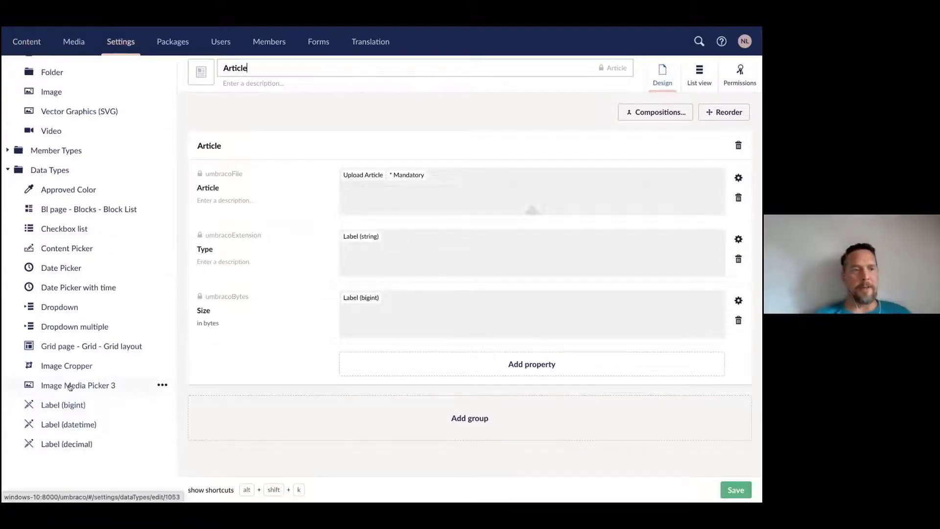
pyautogui.scroll(-1, 66, 411)
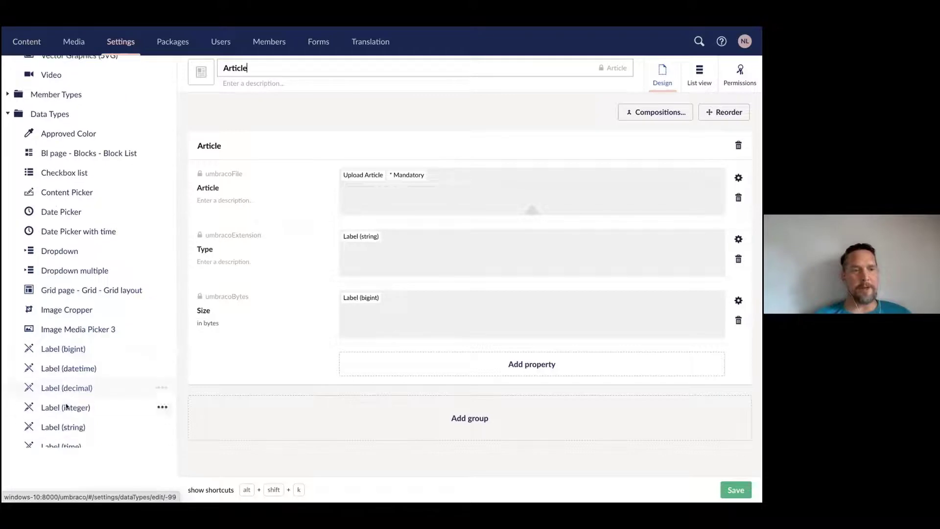
pyautogui.click(83, 329)
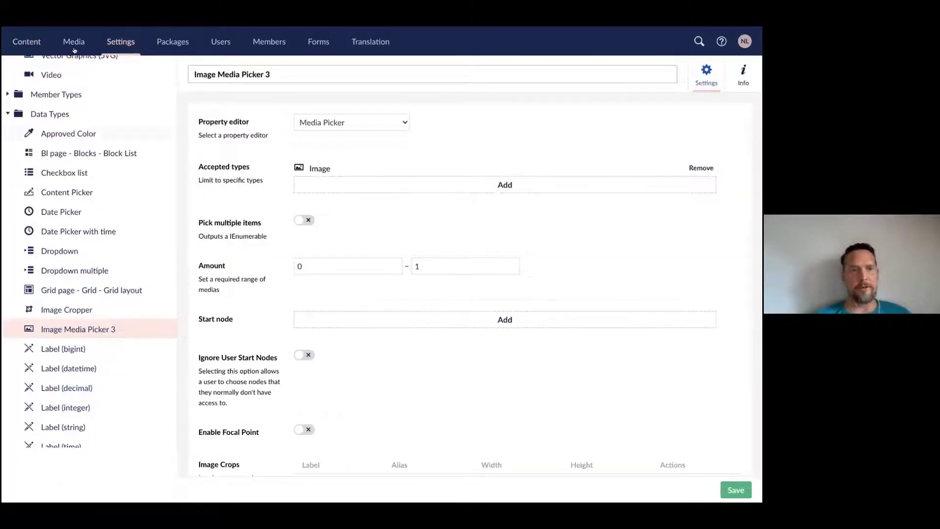
pyautogui.click(25, 49)
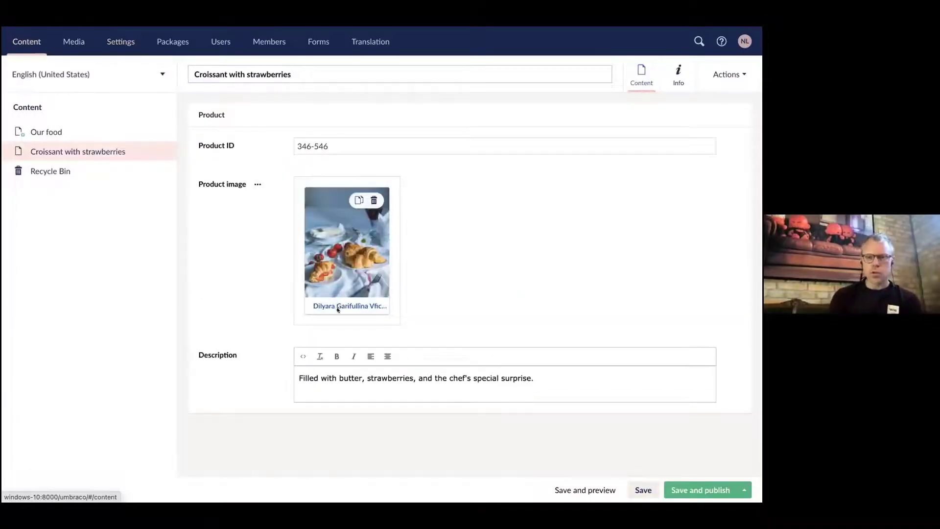
pyautogui.click(338, 307)
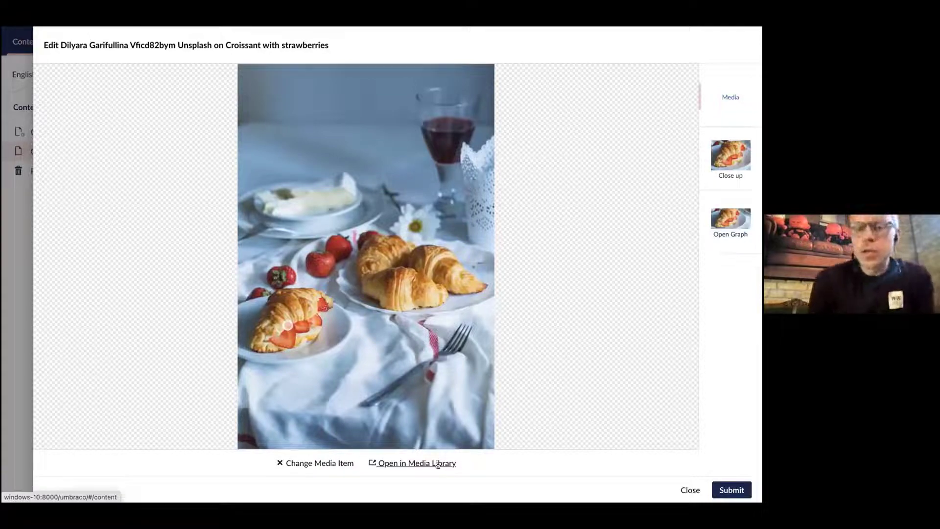
pyautogui.click(437, 463)
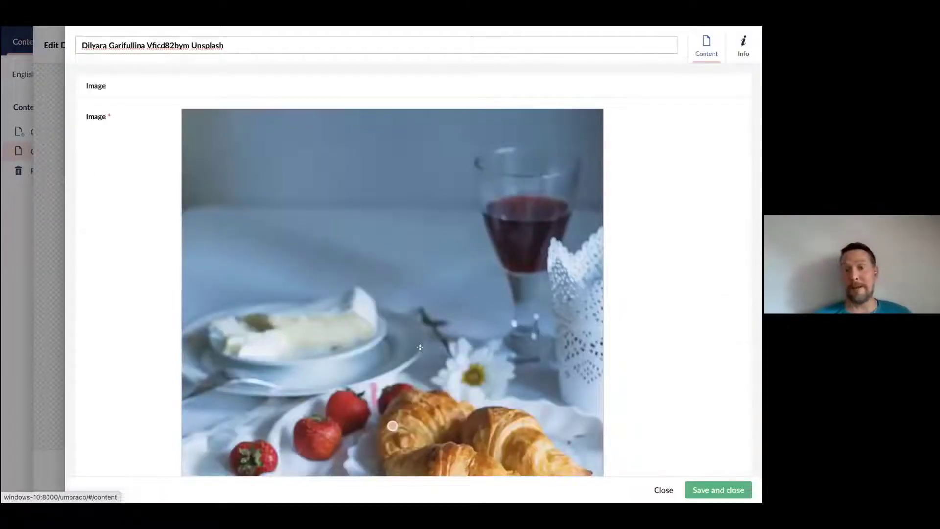
pyautogui.scroll(-1, 428, 352)
pyautogui.scroll(-2, 441, 331)
pyautogui.scroll(-1, 457, 313)
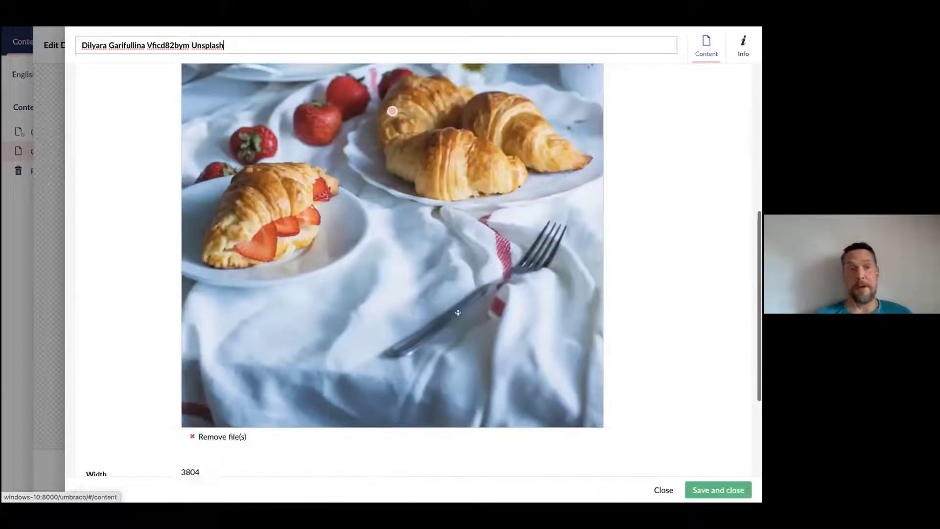
pyautogui.scroll(1, 457, 313)
pyautogui.scroll(-2, 457, 314)
pyautogui.scroll(-1, 457, 312)
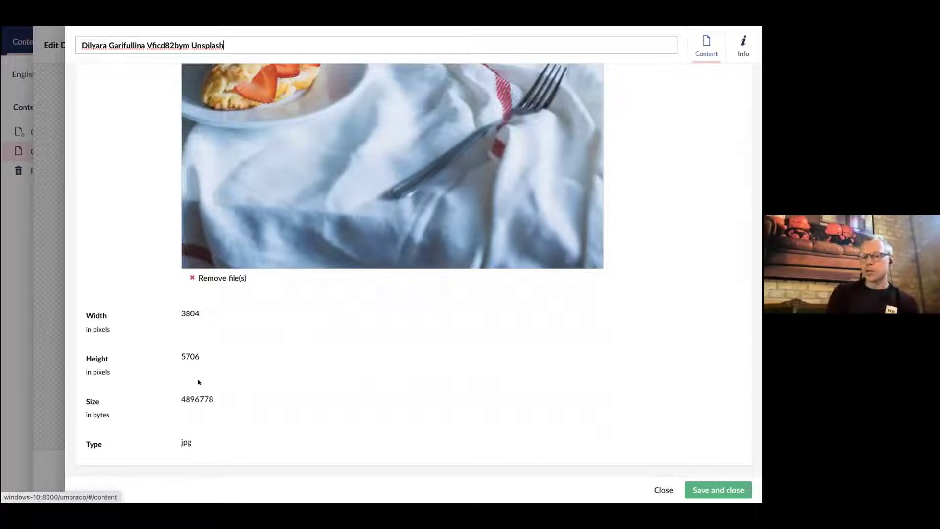
pyautogui.scroll(1, 167, 345)
pyautogui.scroll(3, 168, 347)
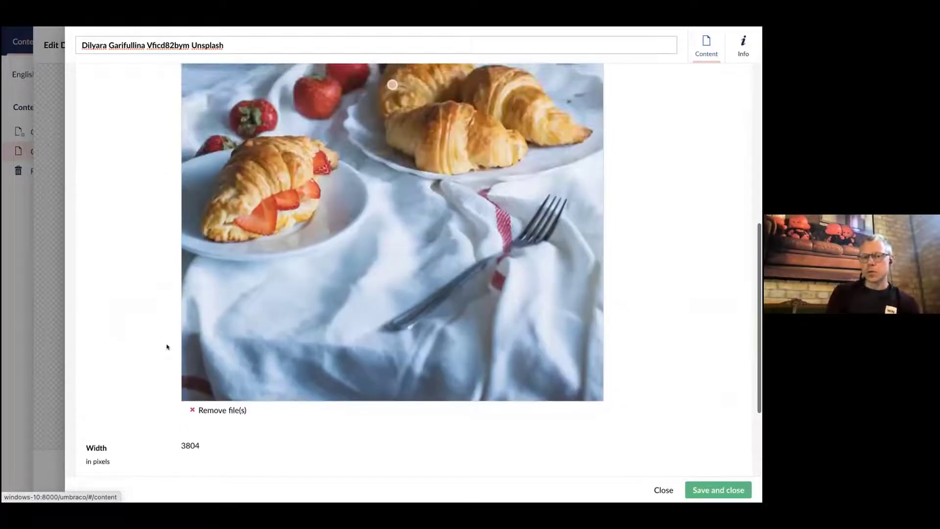
pyautogui.scroll(8, 423, 246)
pyautogui.scroll(1, 422, 246)
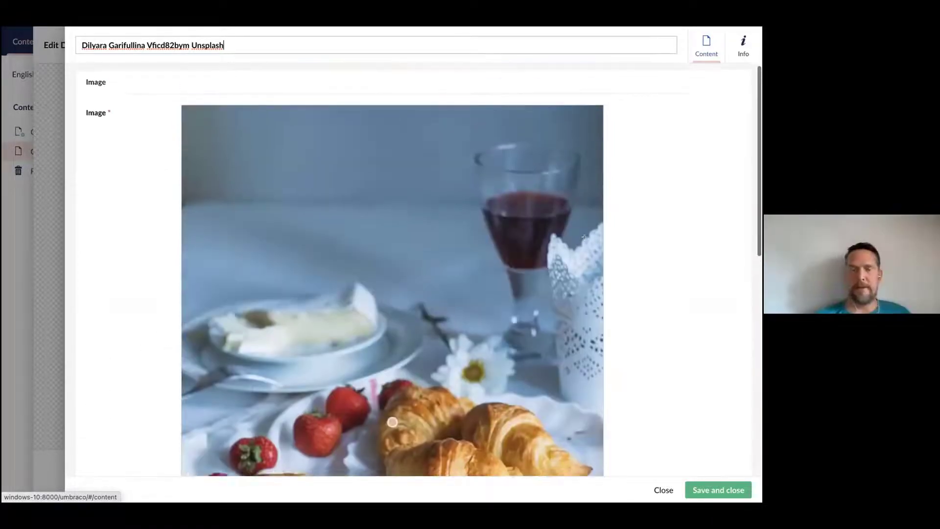
pyautogui.click(663, 490)
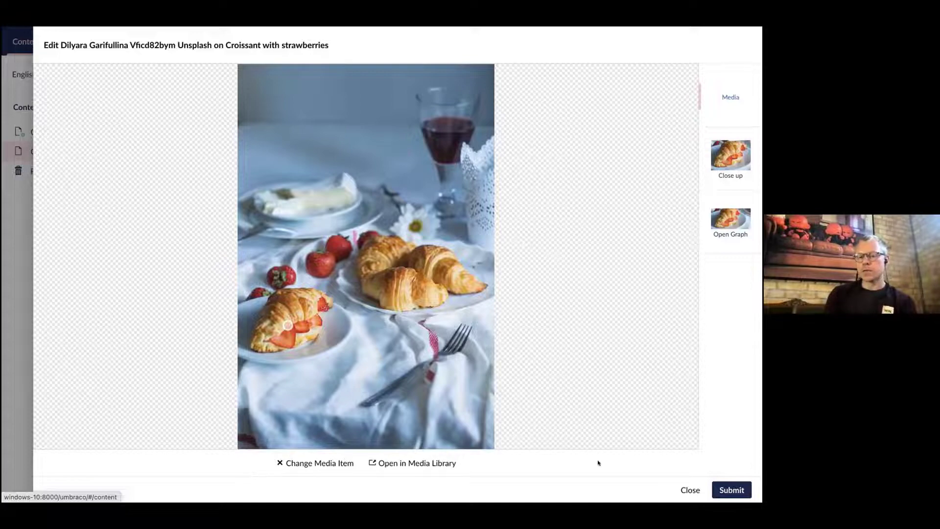
pyautogui.click(418, 464)
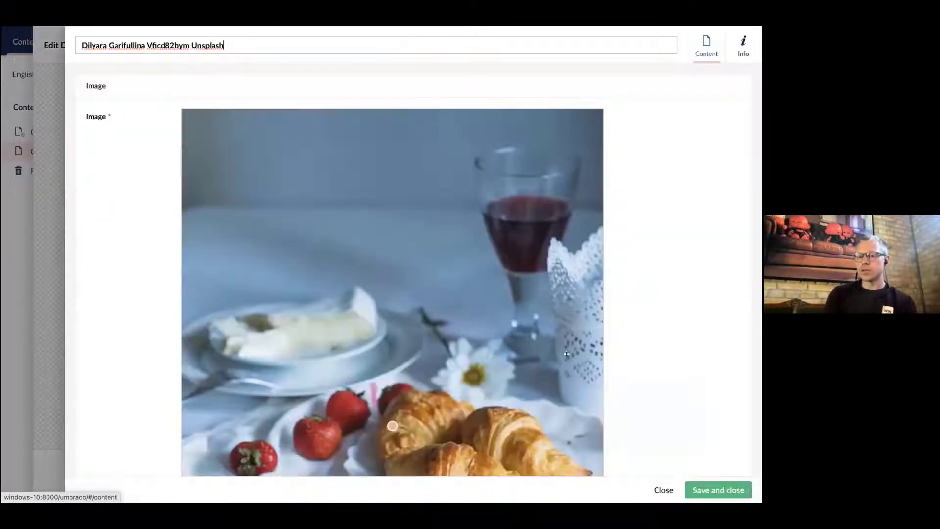
pyautogui.scroll(-5, 566, 355)
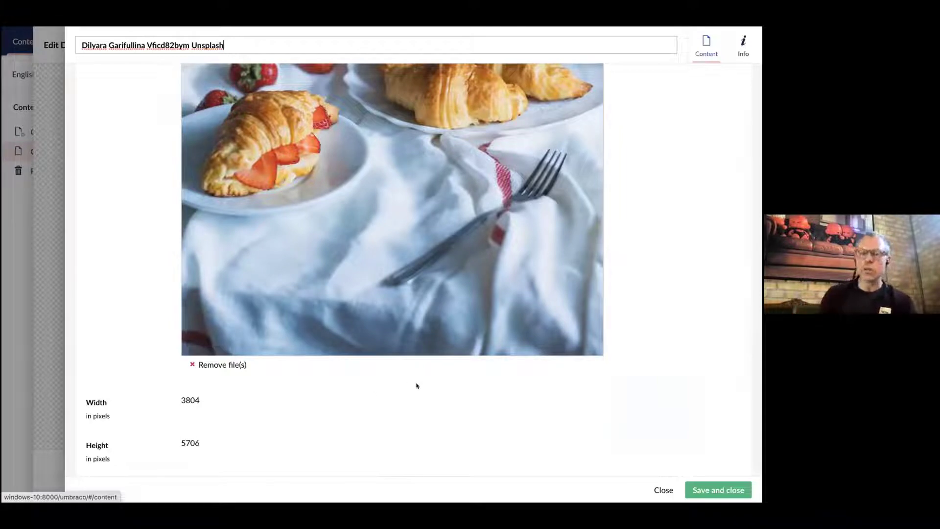
pyautogui.click(663, 490)
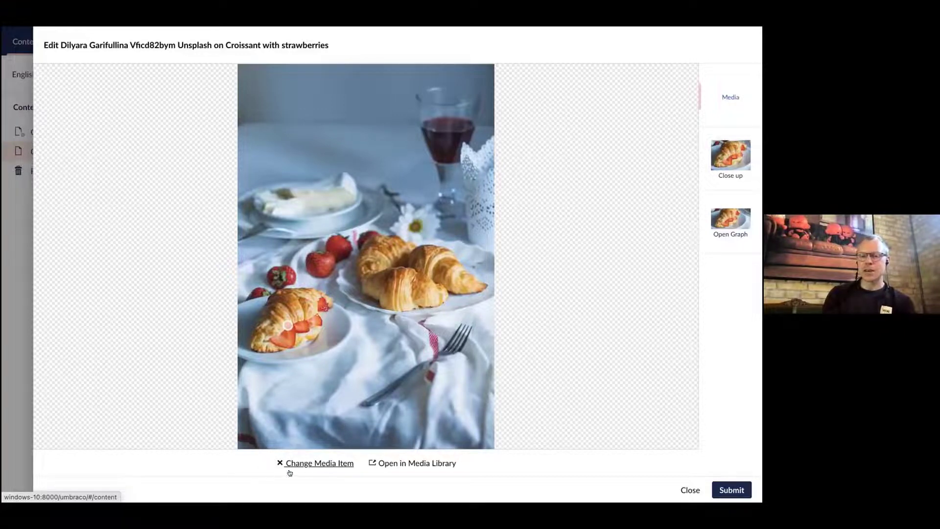
# Back out of the product image's edit dialog without changing the image
pyautogui.click(316, 463)
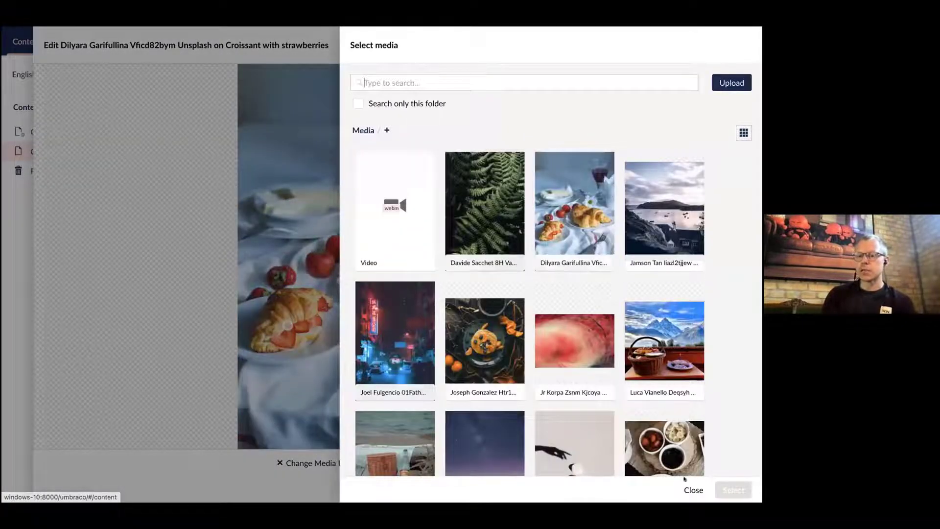
pyautogui.click(690, 490)
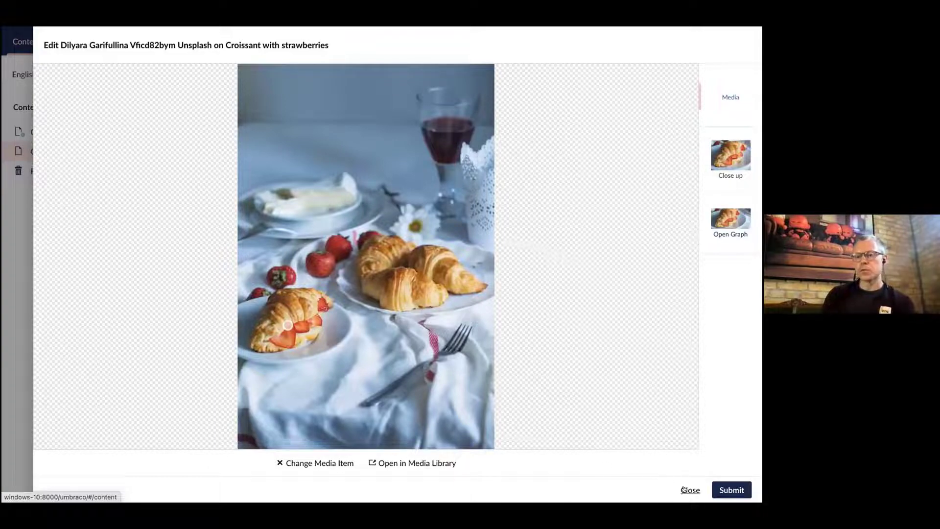
pyautogui.click(684, 489)
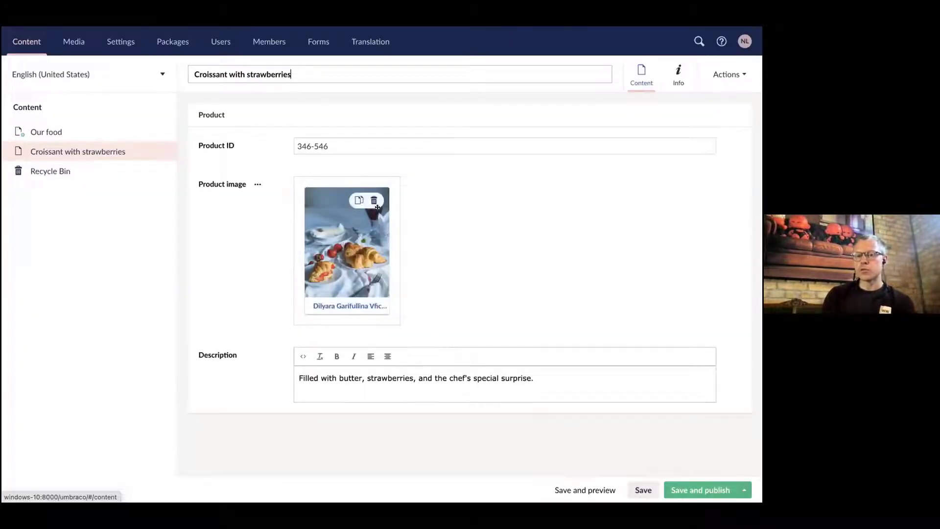
# Remove the product image and add the neon city street photo instead
pyautogui.click(374, 200)
pyautogui.click(352, 236)
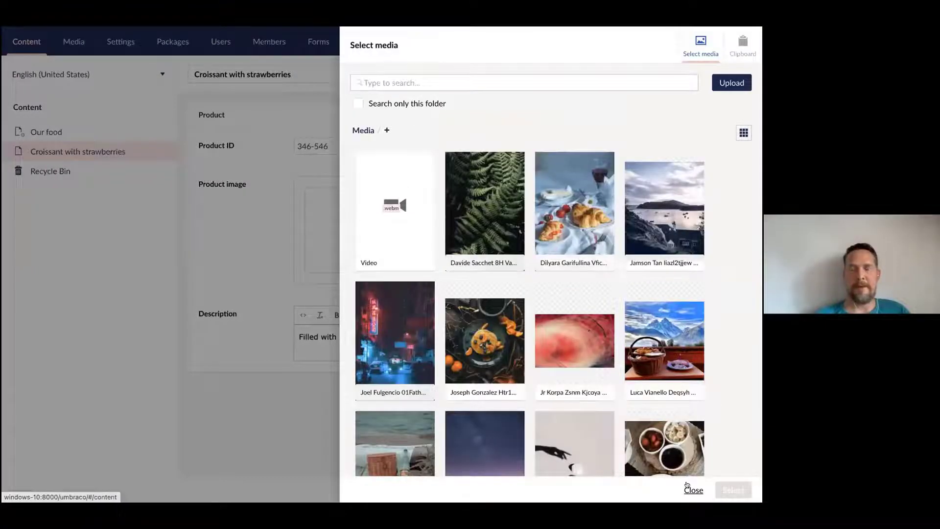
pyautogui.click(409, 330)
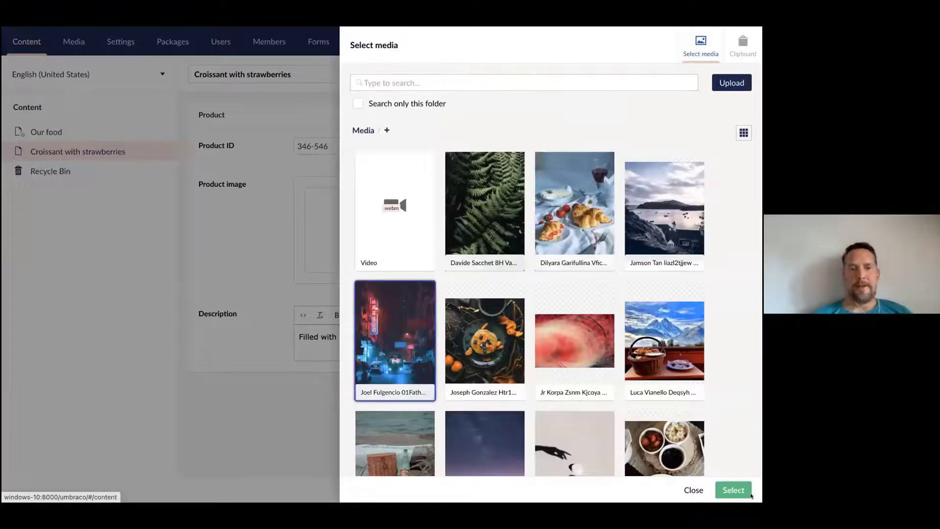
pyautogui.click(749, 494)
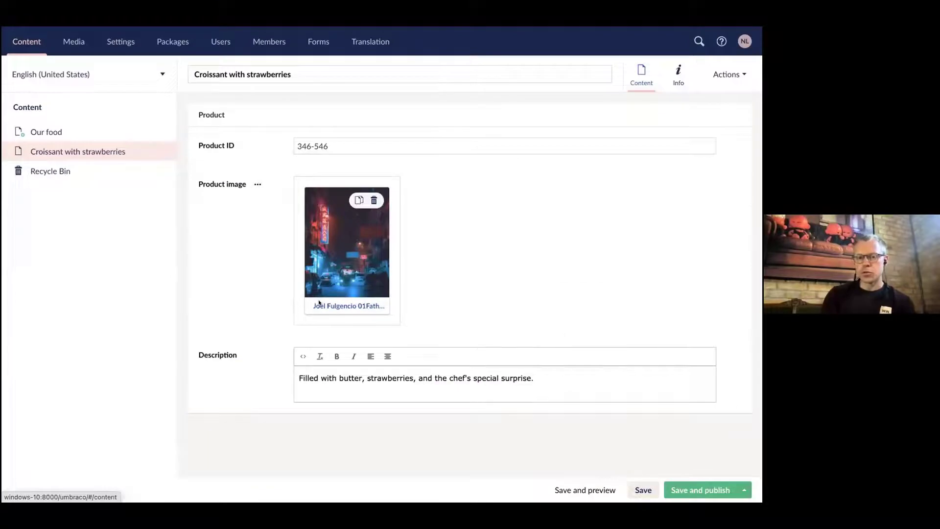
# Swap the product image for the red abstract swirl photo and close the dialog
pyautogui.click(320, 303)
pyautogui.click(313, 458)
pyautogui.click(567, 334)
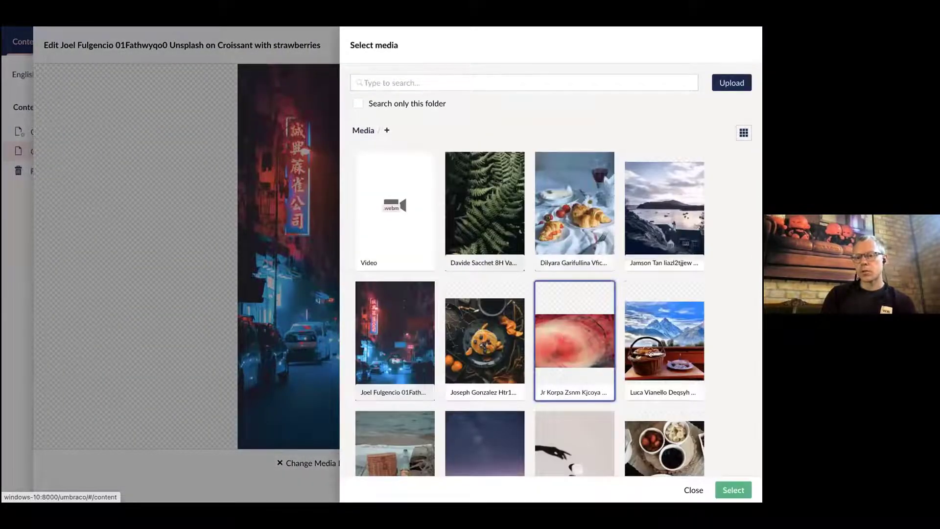
pyautogui.click(721, 491)
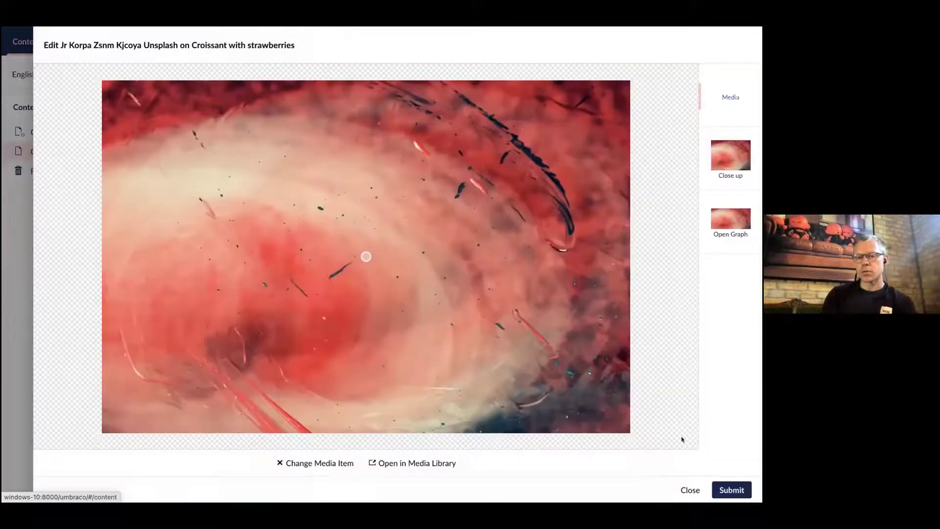
pyautogui.click(731, 490)
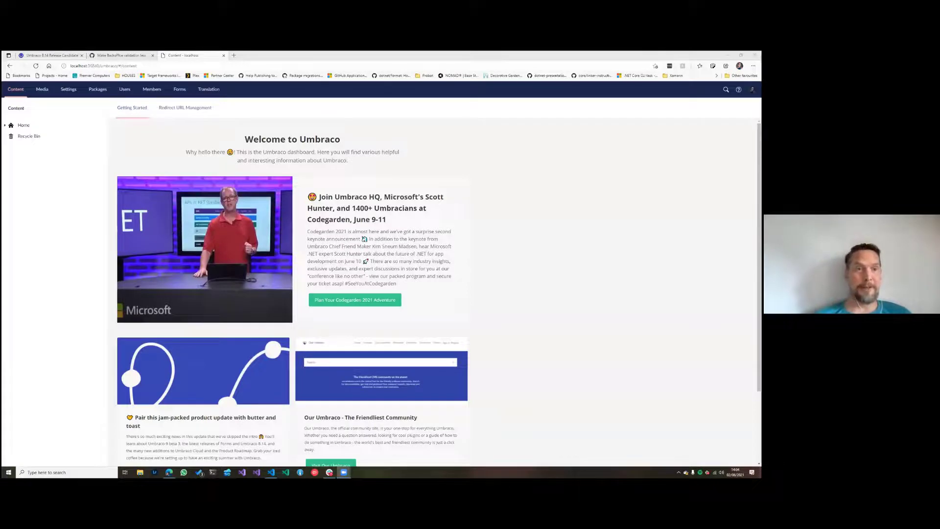
# Open the release notes post and highlight the Improved validation error handling heading
pyautogui.click(45, 56)
pyautogui.scroll(2, 114, 220)
pyautogui.scroll(-1, 114, 220)
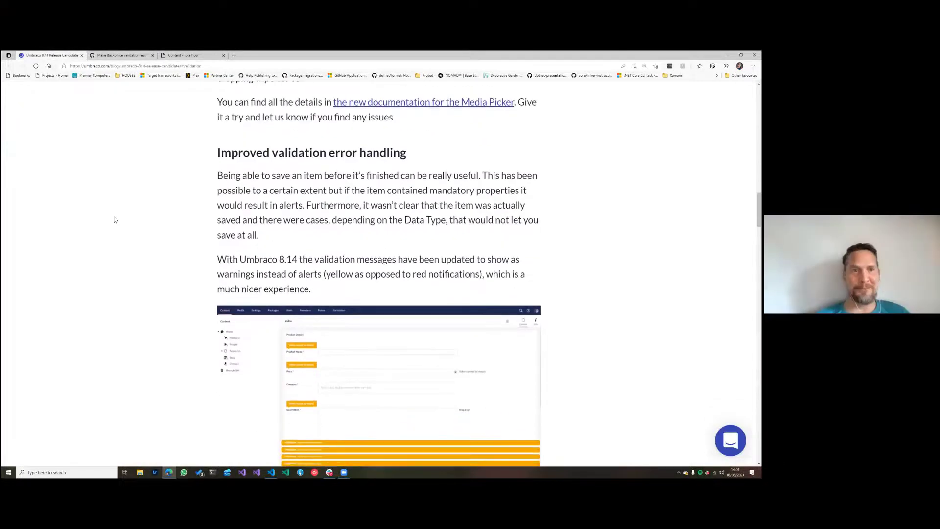
pyautogui.scroll(-1, 113, 220)
pyautogui.scroll(1, 144, 207)
pyautogui.scroll(-1, 144, 207)
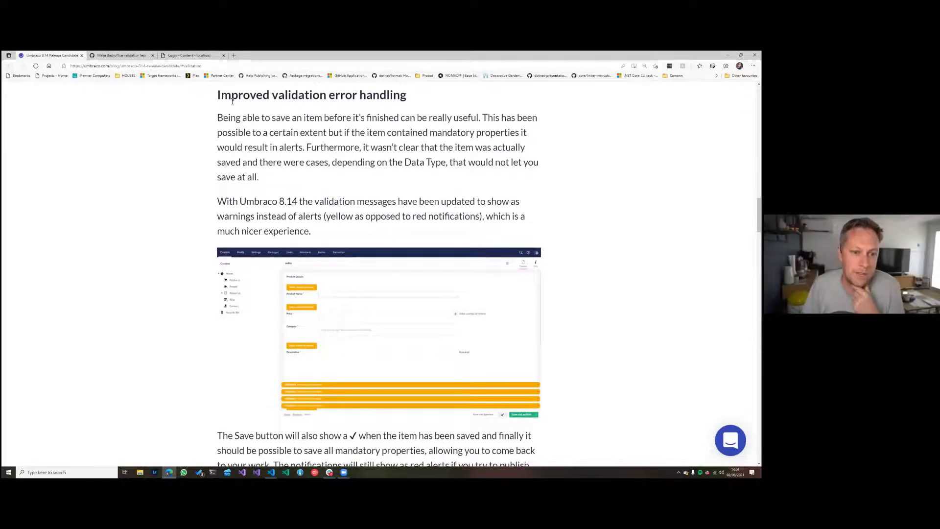
pyautogui.moveTo(219, 95); pyautogui.dragTo(407, 104)
pyautogui.click(416, 108)
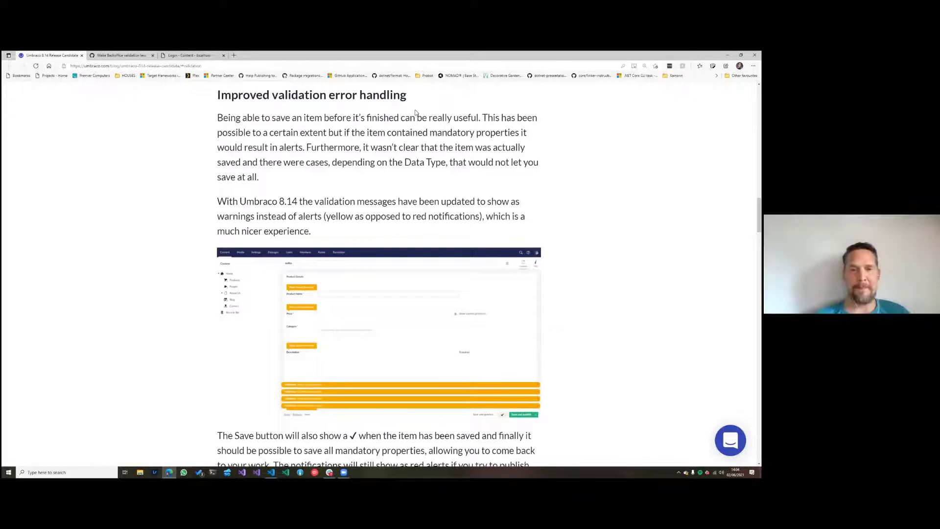
# Log in to the local backoffice with the saved email and open Home > Products
pyautogui.click(128, 55)
pyautogui.click(200, 56)
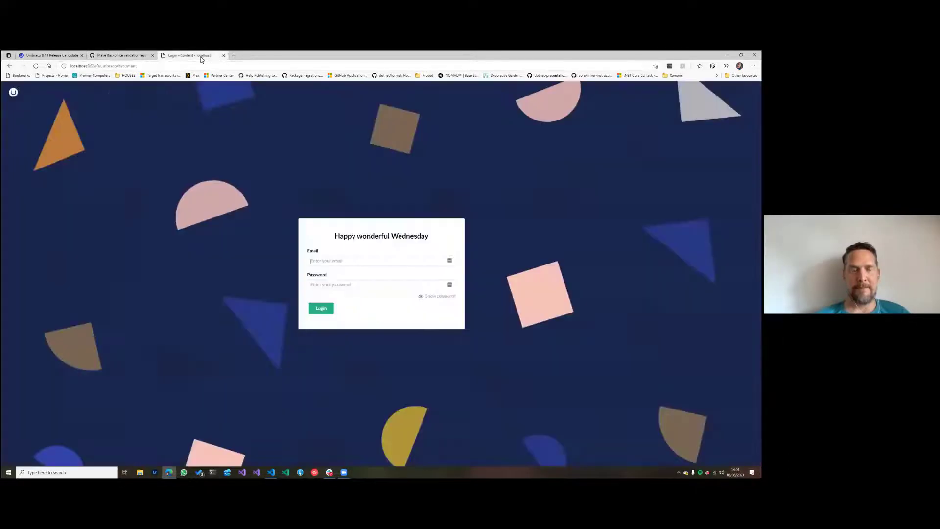
pyautogui.click(333, 282)
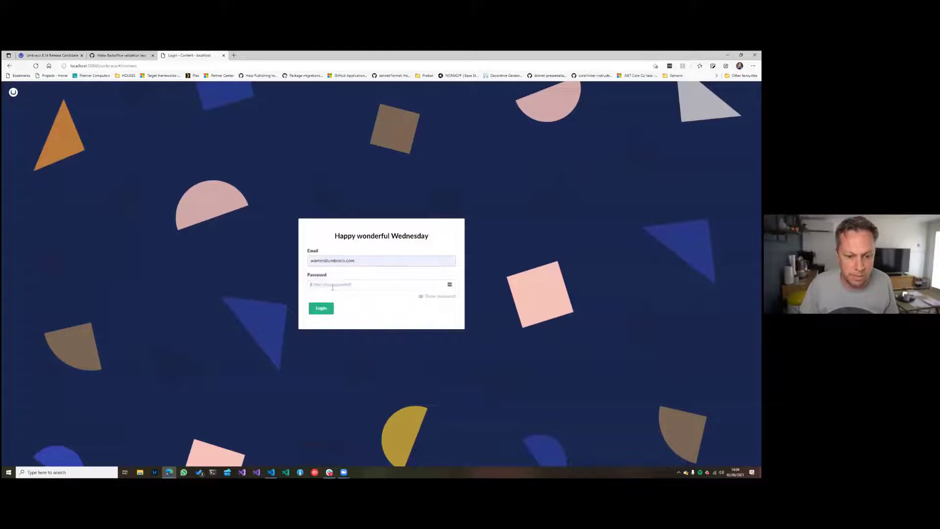
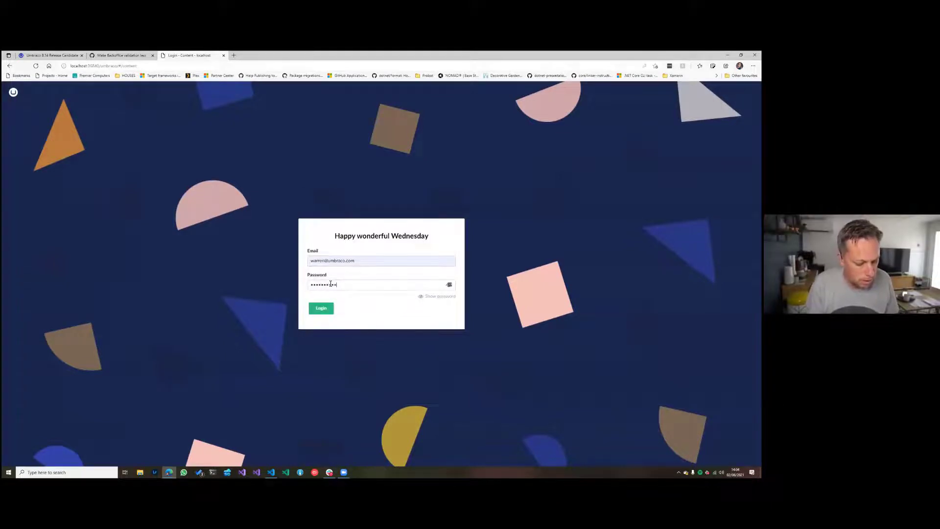
pyautogui.press('Return')
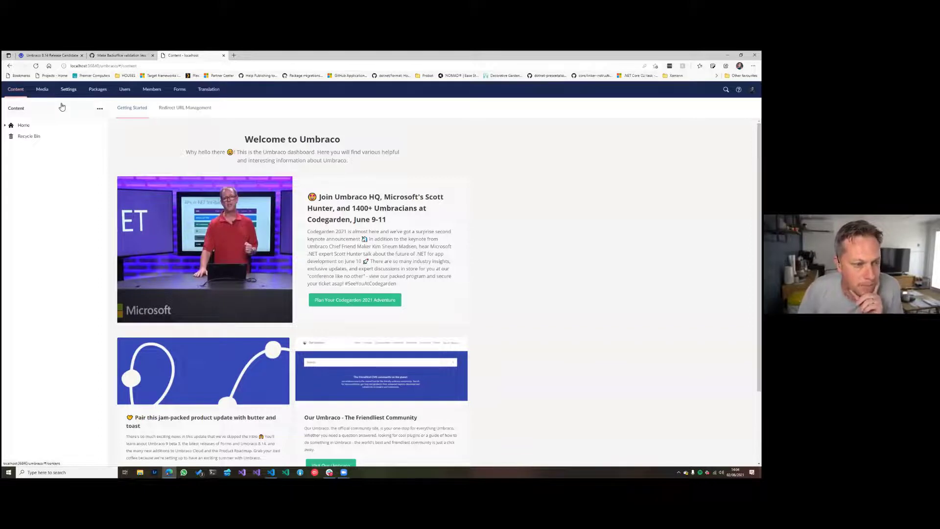
pyautogui.moveTo(24, 126)
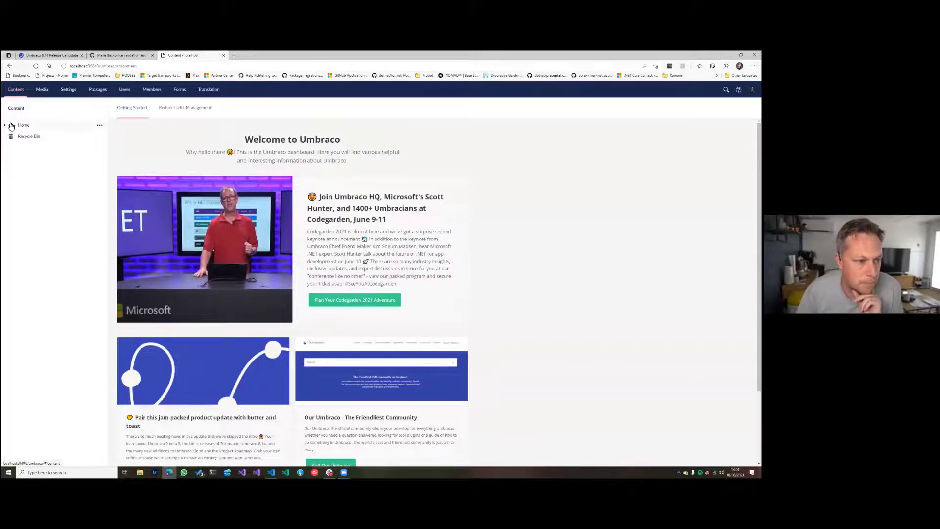
pyautogui.click(7, 125)
pyautogui.click(33, 137)
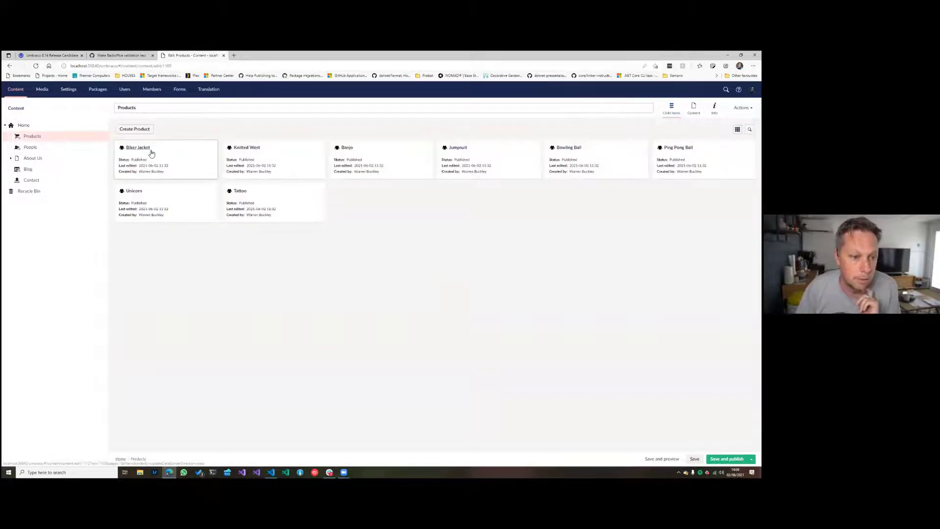
# Create a new product and enter 'Unboxing' as its name
pyautogui.click(140, 129)
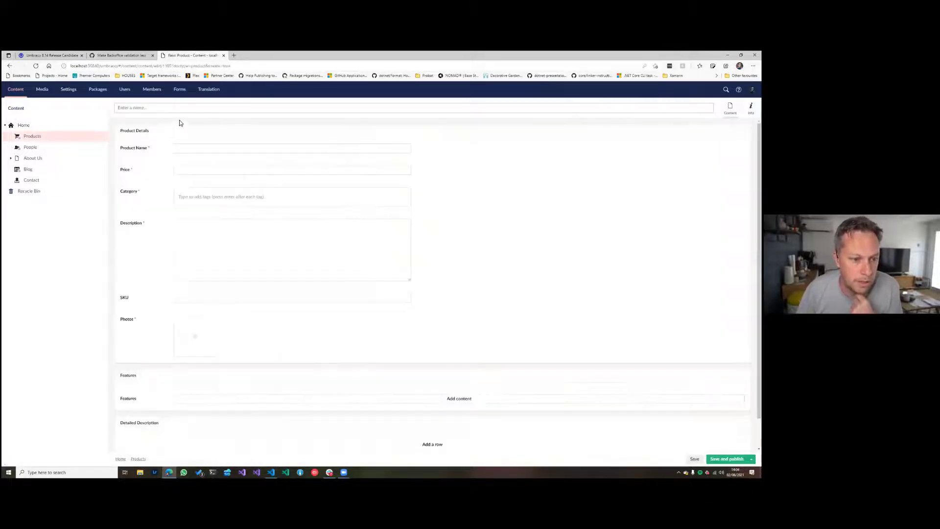
pyautogui.click(174, 113)
pyautogui.write('Unboxing')
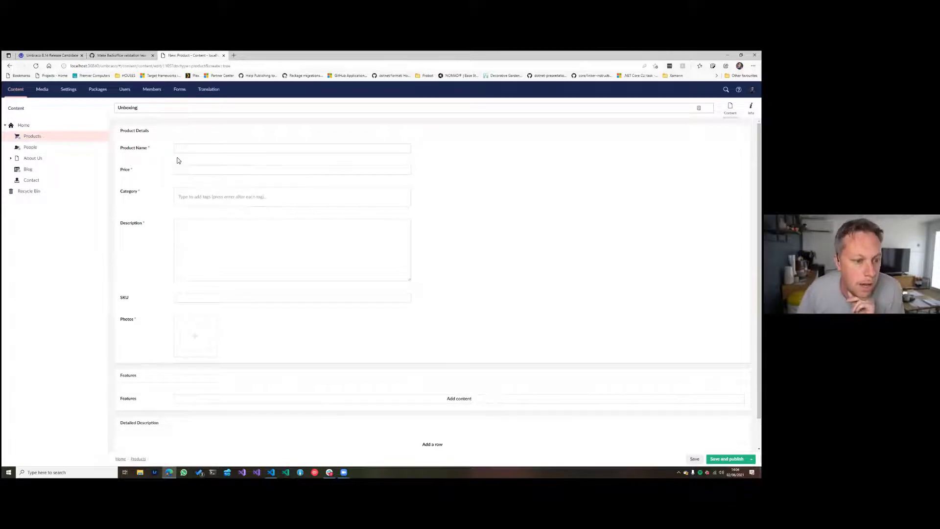
pyautogui.click(188, 150)
pyautogui.click(151, 153)
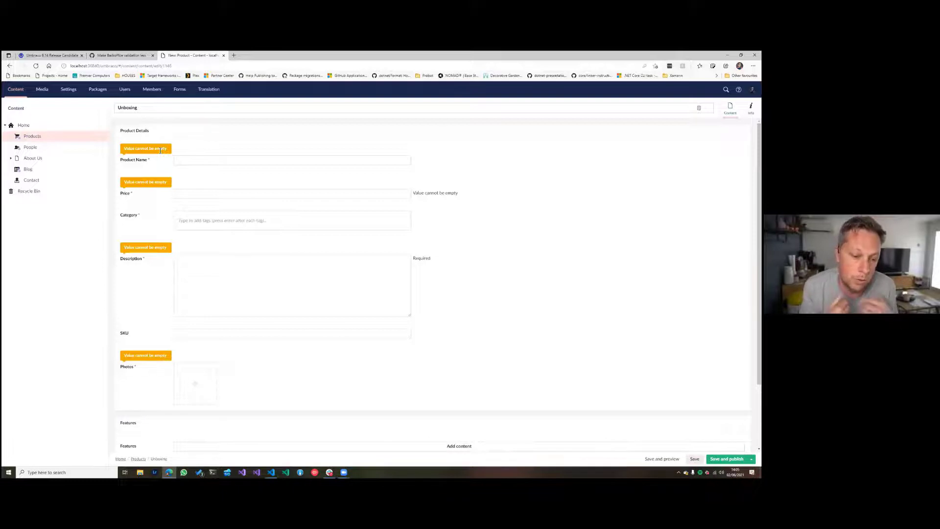
pyautogui.moveTo(290, 192)
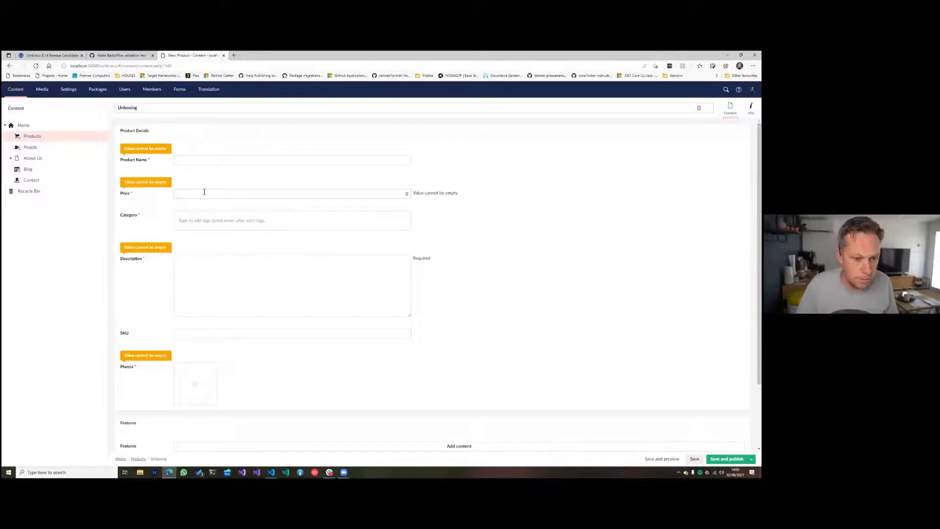
pyautogui.write('10')
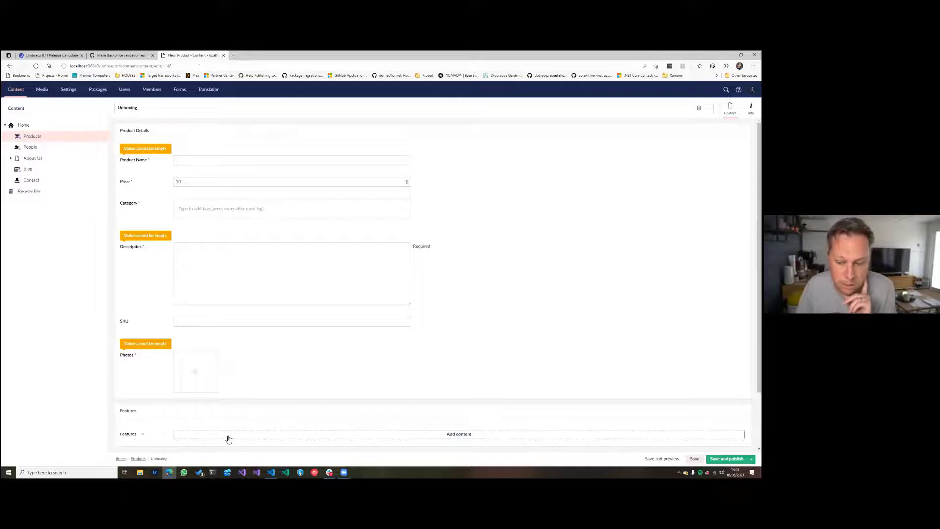
# Save the Unboxing product priced at 10, then check the still-empty Product Name and Description
pyautogui.click(176, 161)
pyautogui.hotkey('ctrl', 's')
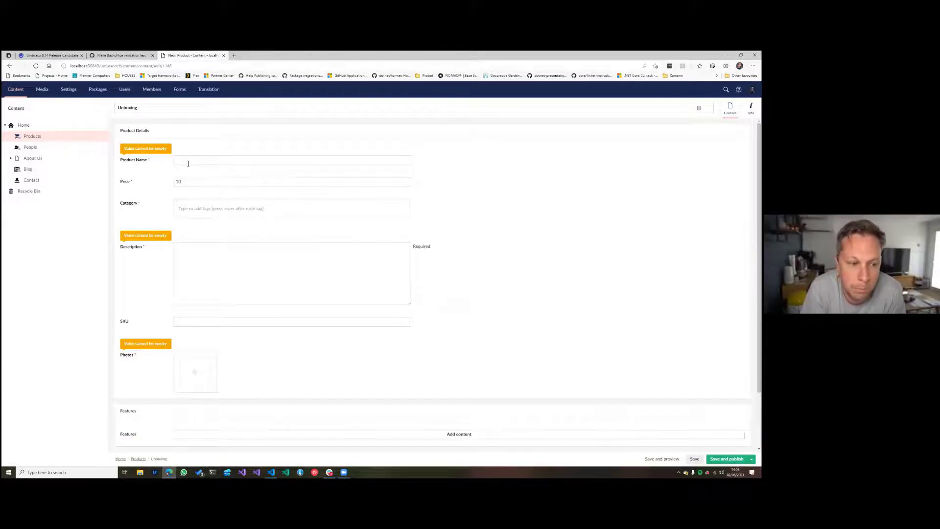
pyautogui.click(203, 158)
pyautogui.click(211, 257)
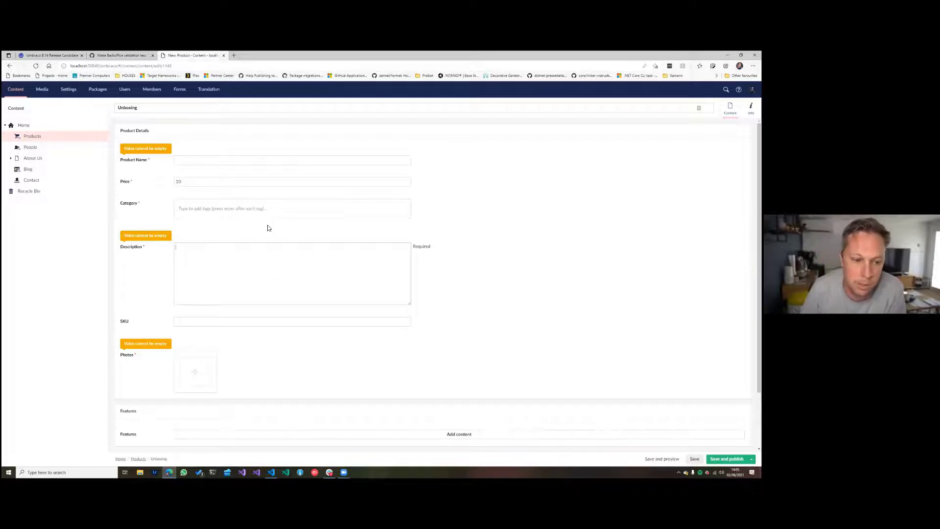
pyautogui.scroll(-2, 243, 316)
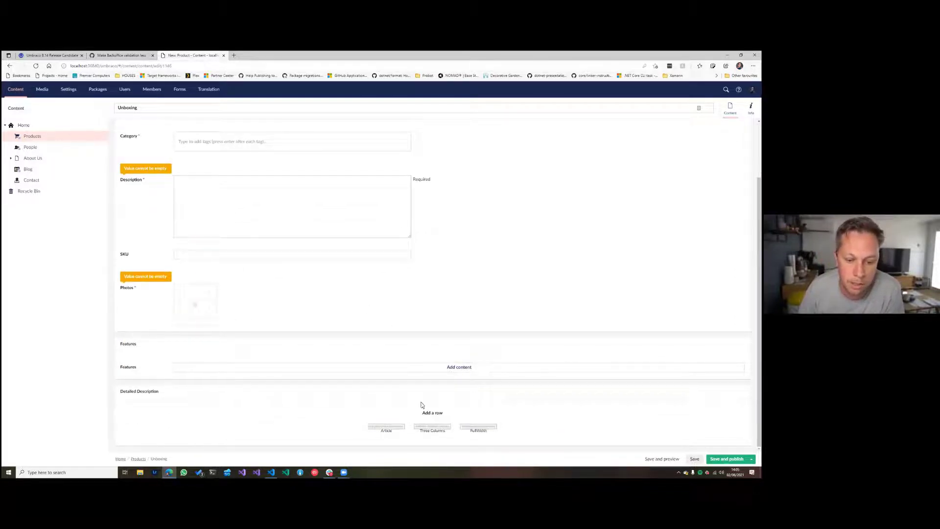
pyautogui.scroll(2, 208, 215)
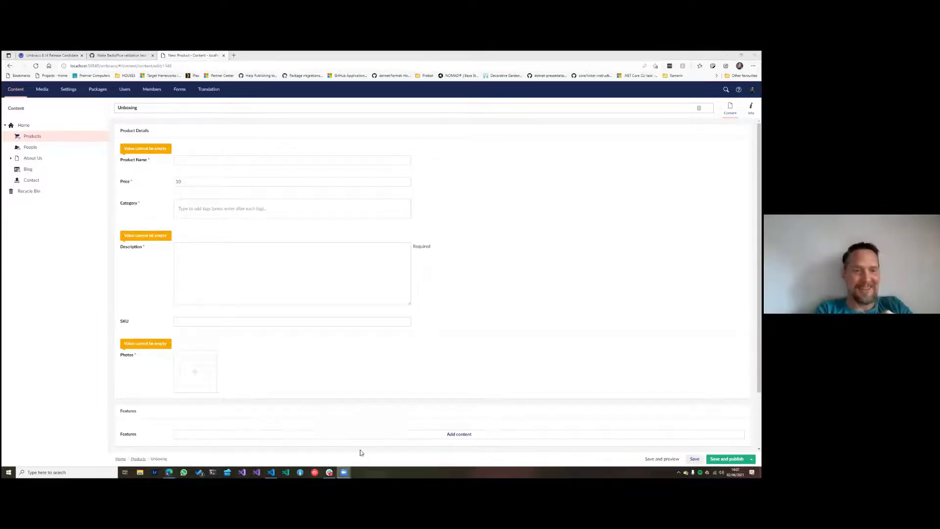
# Bring forward the browser window showing the Croissant with strawberries product
pyautogui.click(601, 55)
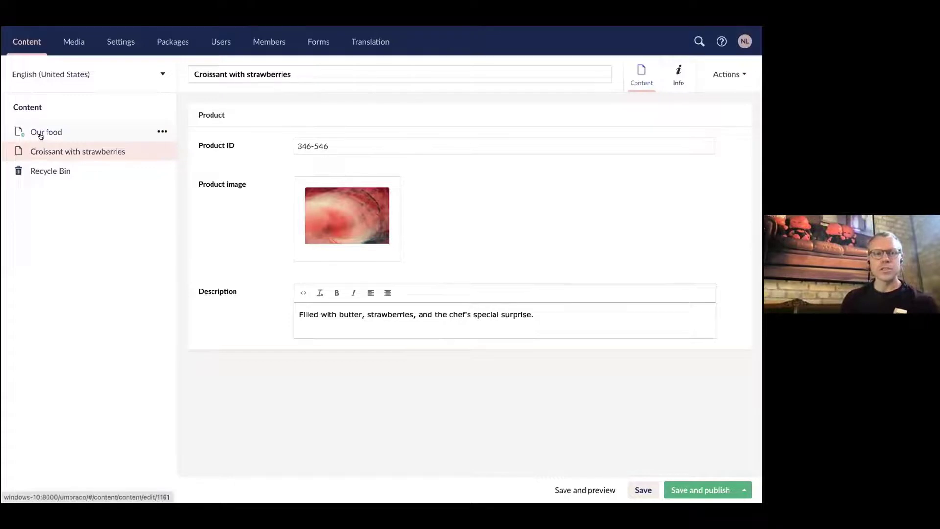
# Load the Our food page, discarding the current page, and start a new Menu dish
pyautogui.click(42, 133)
pyautogui.click(451, 296)
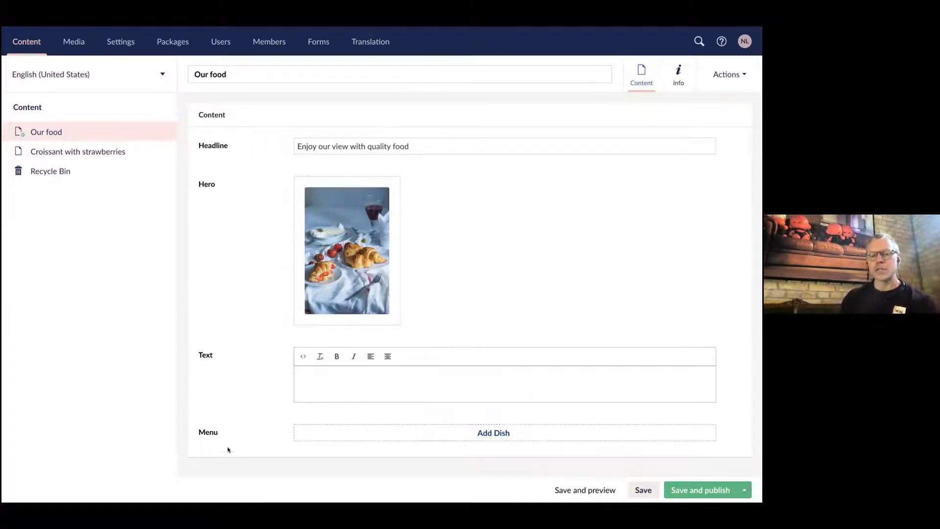
pyautogui.moveTo(493, 432)
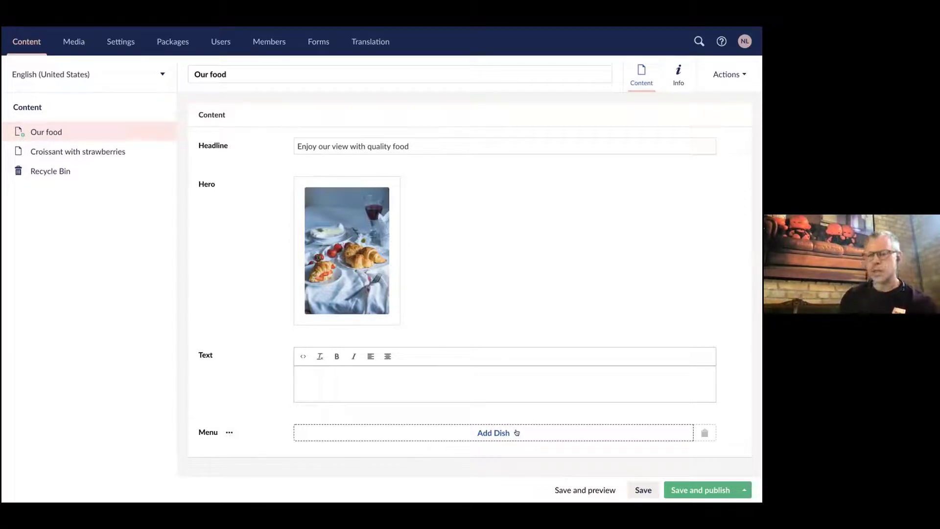
pyautogui.click(516, 433)
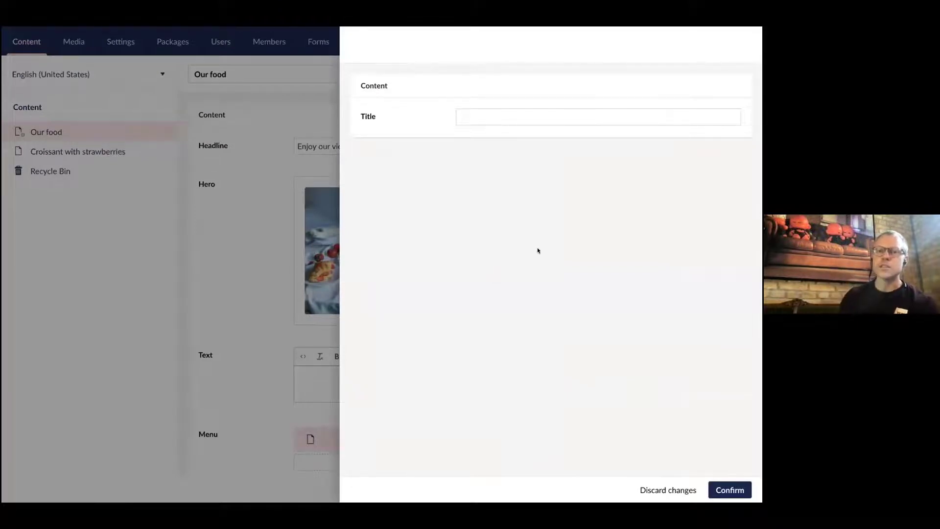
# Enter and confirm the dish titles Croissant and Strawbarries in the Menu block editor
pyautogui.click(495, 116)
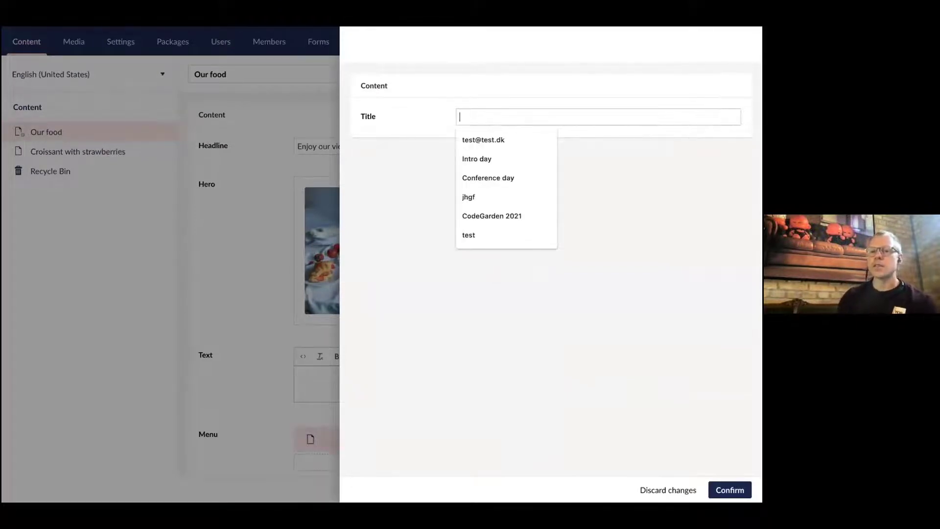
pyautogui.write('Croissant')
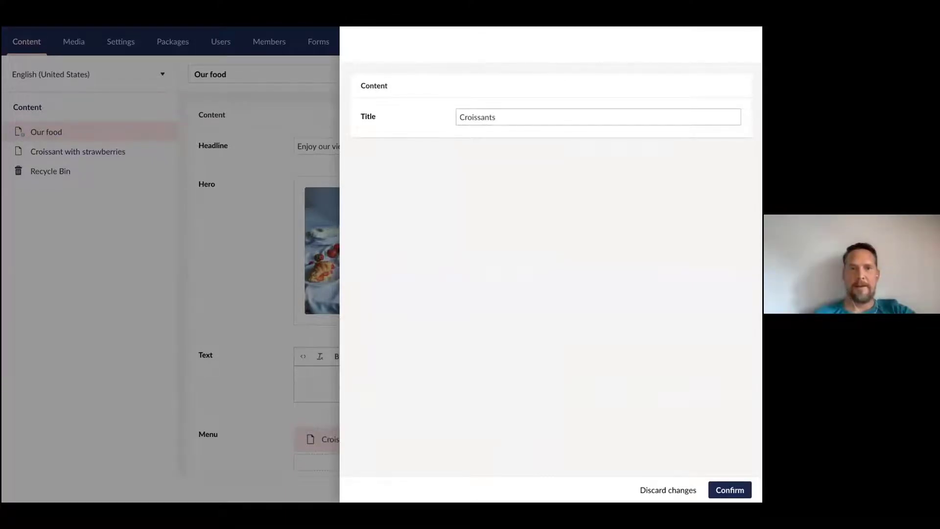
pyautogui.click(616, 295)
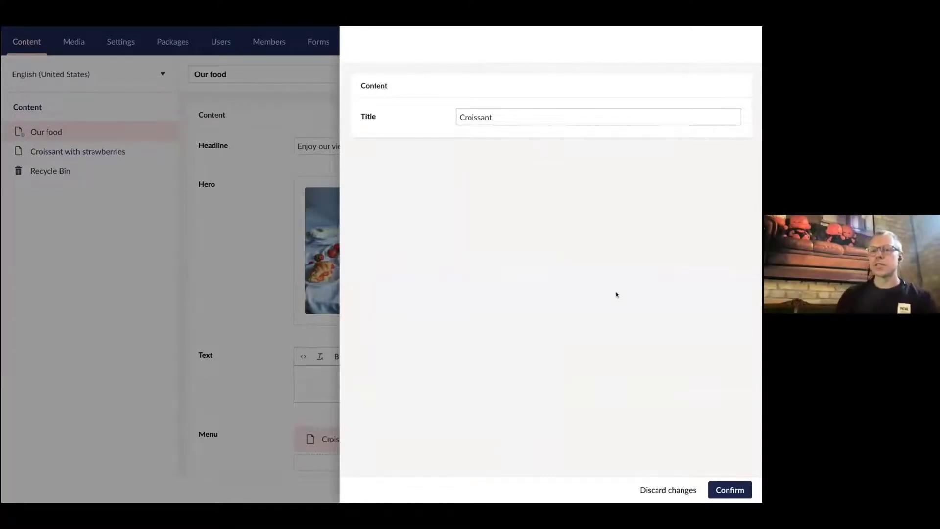
pyautogui.click(726, 489)
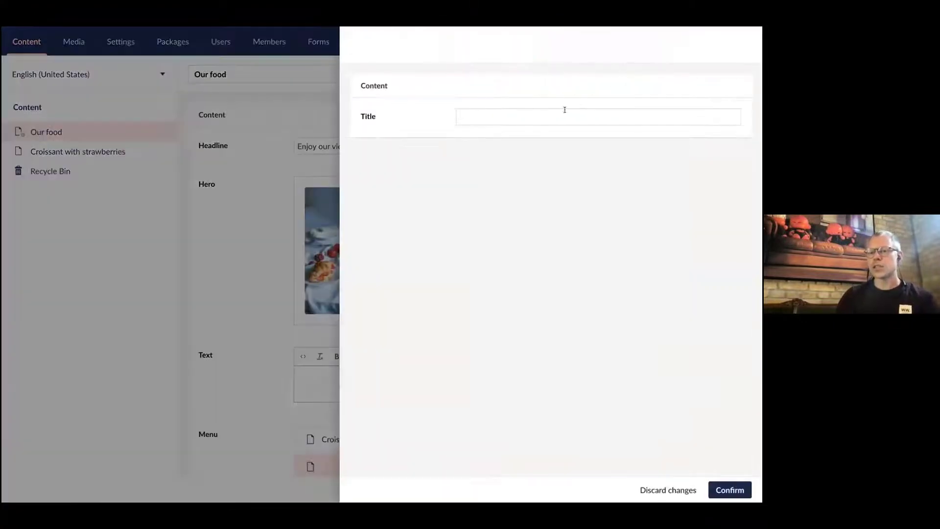
pyautogui.click(558, 116)
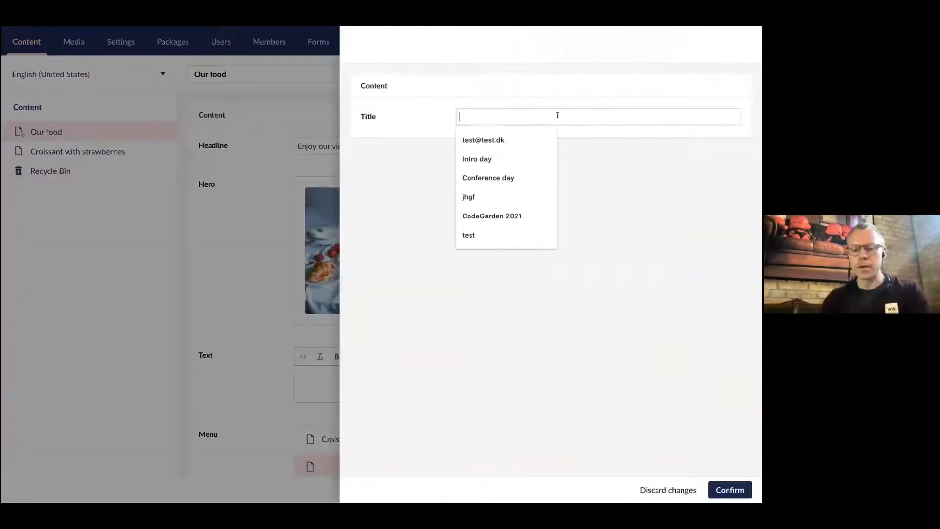
pyautogui.write('Straw')
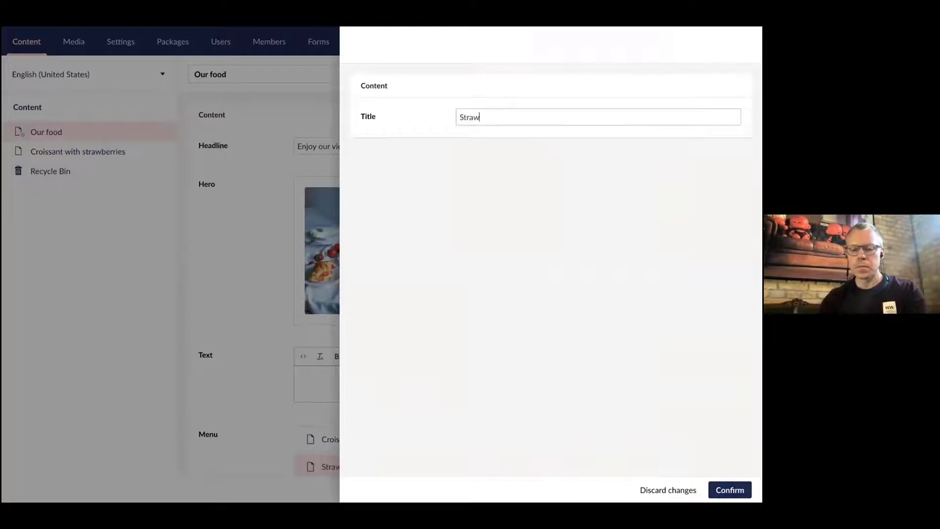
pyautogui.write('barries')
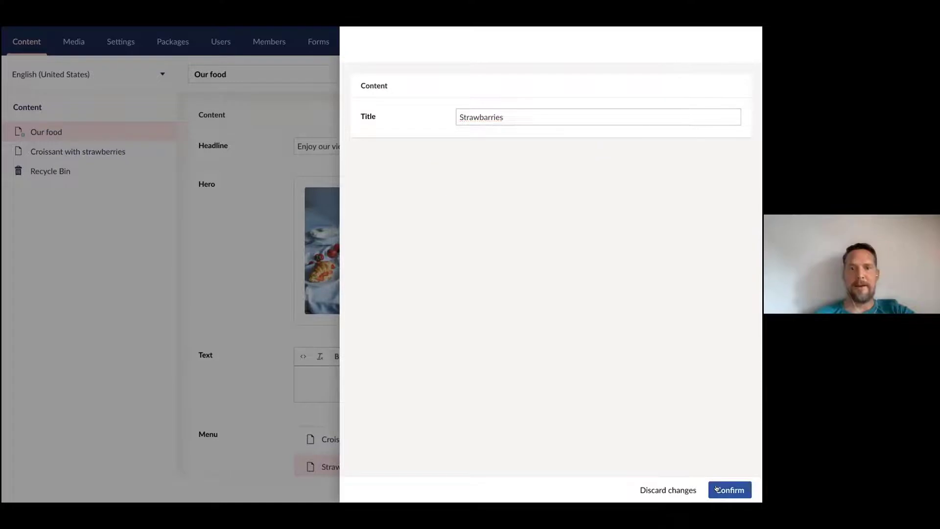
pyautogui.click(717, 488)
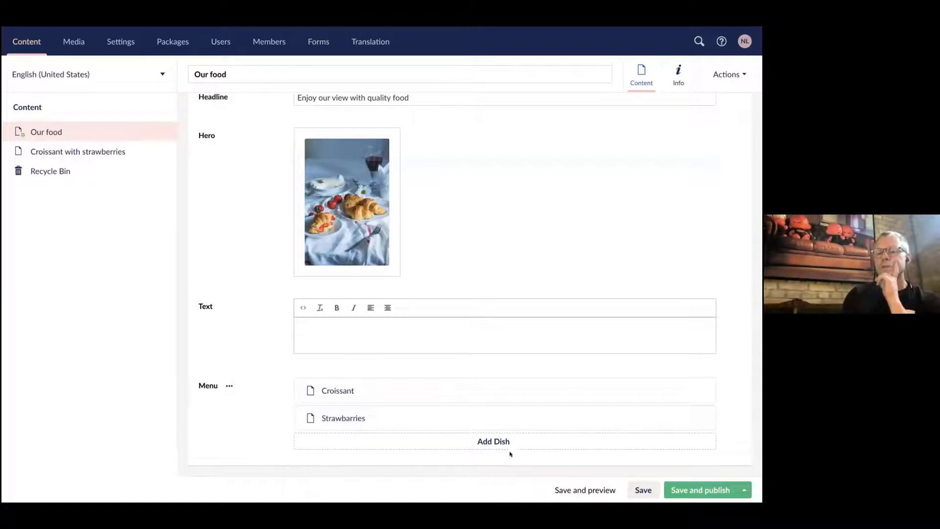
pyautogui.moveTo(499, 390)
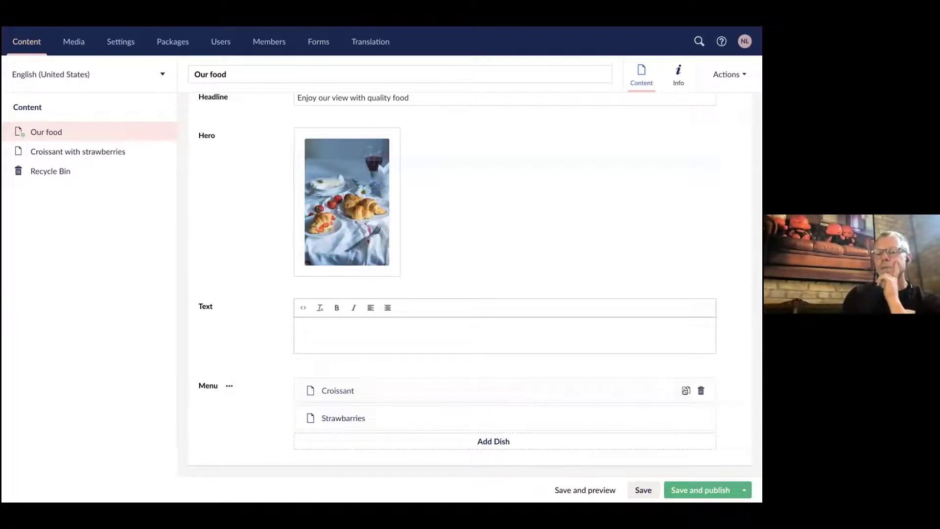
# Copy the Croissant and Strawbarries blocks, dismiss the toast, and copy Strawbarries again
pyautogui.click(686, 390)
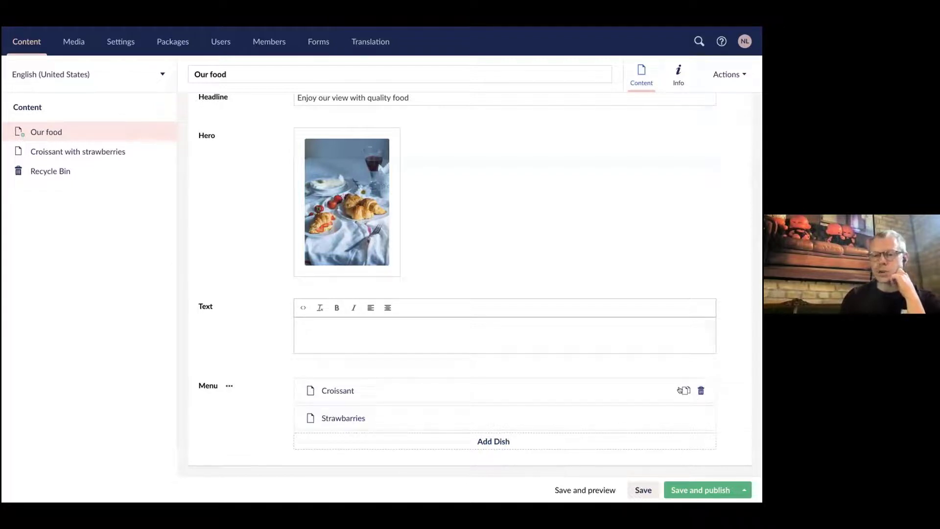
pyautogui.click(685, 418)
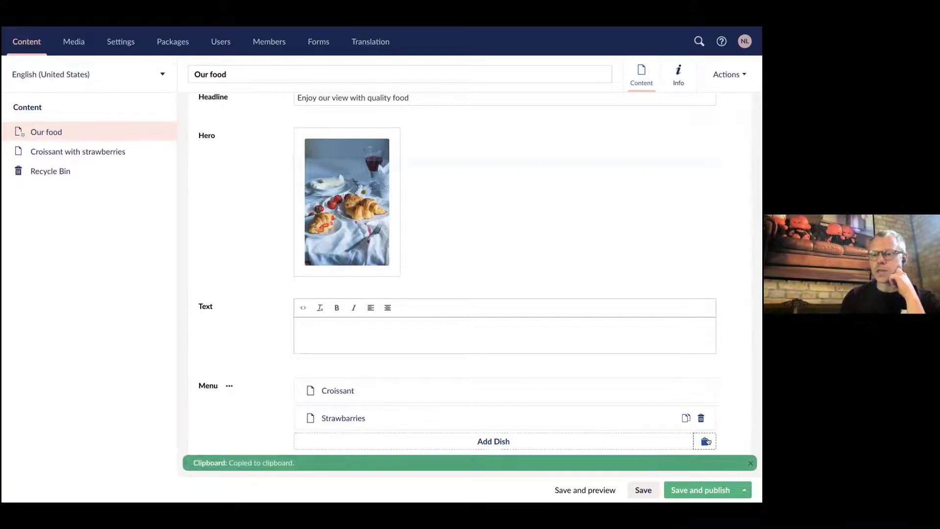
pyautogui.click(747, 460)
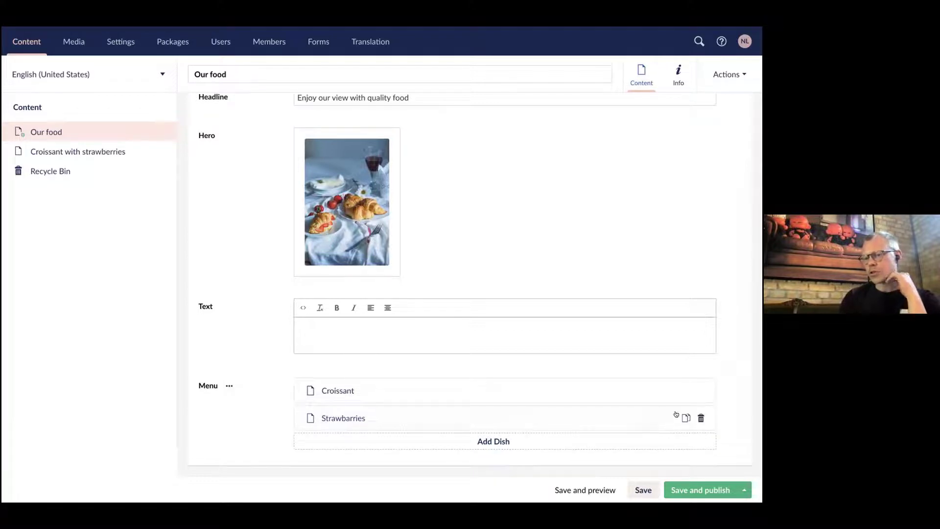
pyautogui.click(686, 418)
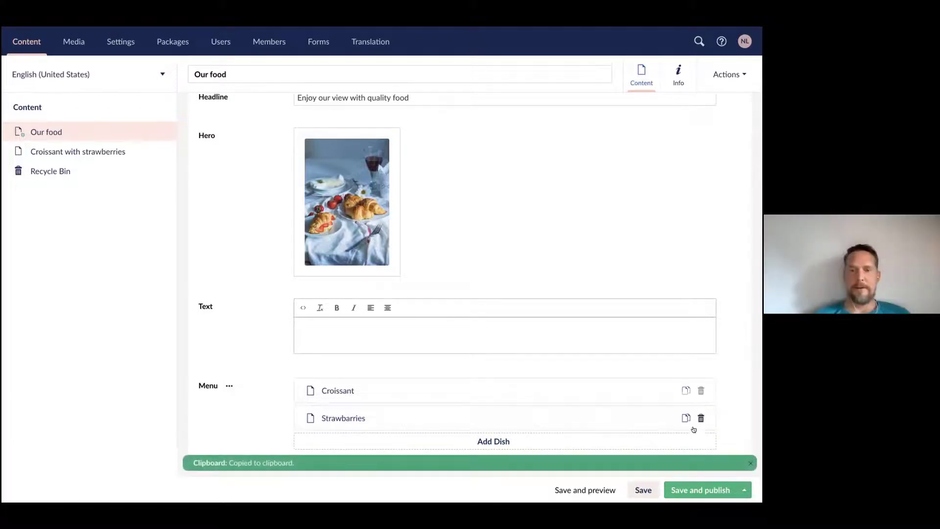
pyautogui.moveTo(704, 442)
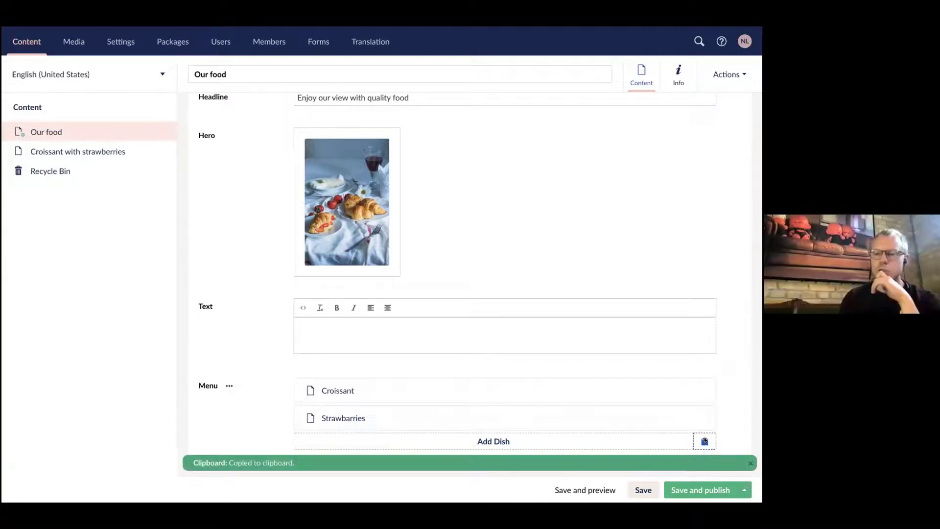
# Paste a copied Croissant as a third Menu dish and copy it
pyautogui.click(705, 442)
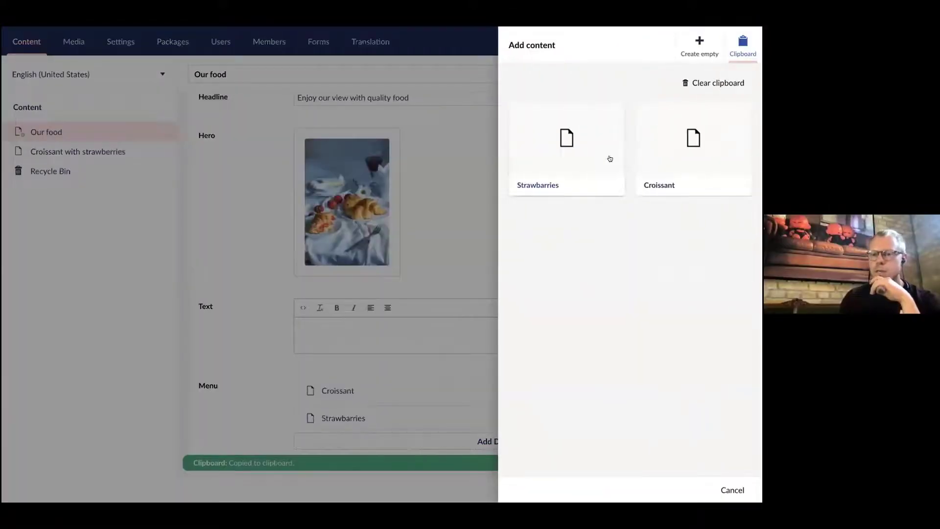
pyautogui.click(659, 145)
pyautogui.scroll(-1, 657, 218)
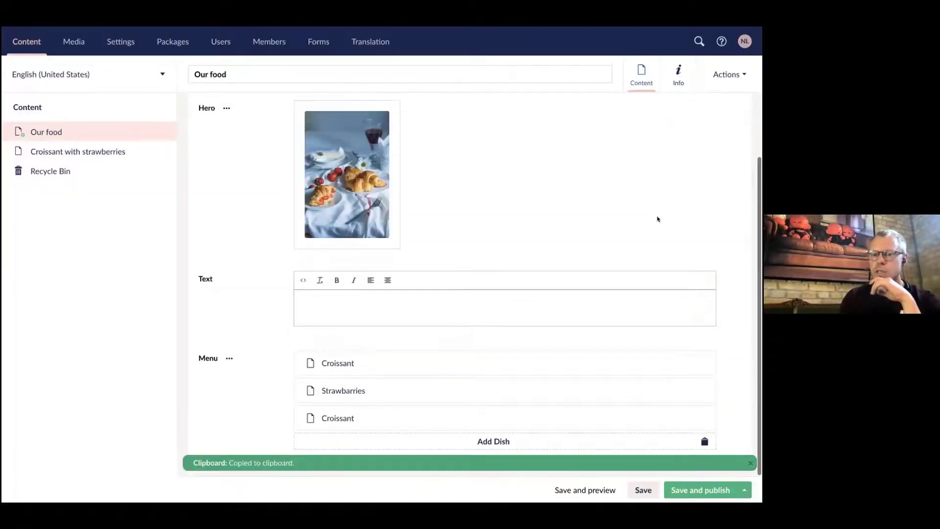
pyautogui.click(680, 418)
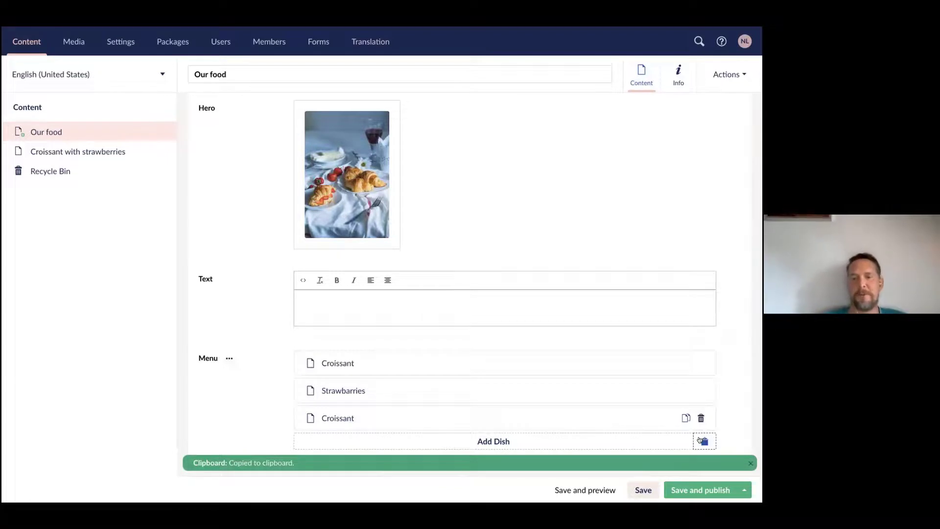
# Browse the Add content clipboard and new-dish options, cancel, then copy the whole Menu
pyautogui.click(702, 441)
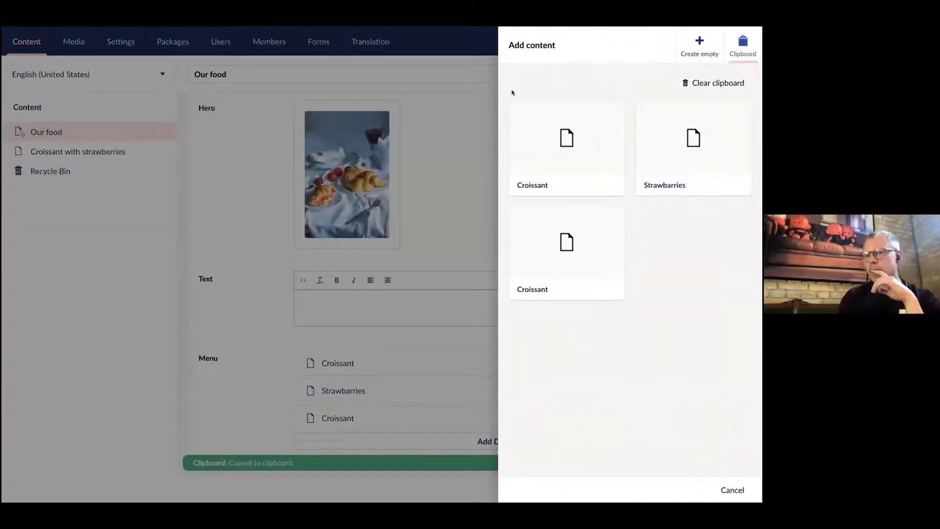
pyautogui.click(692, 45)
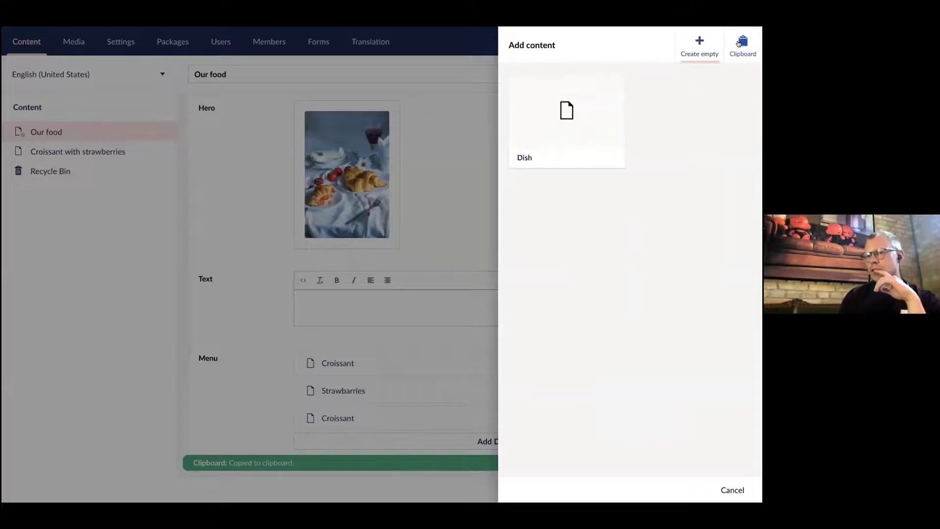
pyautogui.click(742, 45)
pyautogui.click(702, 46)
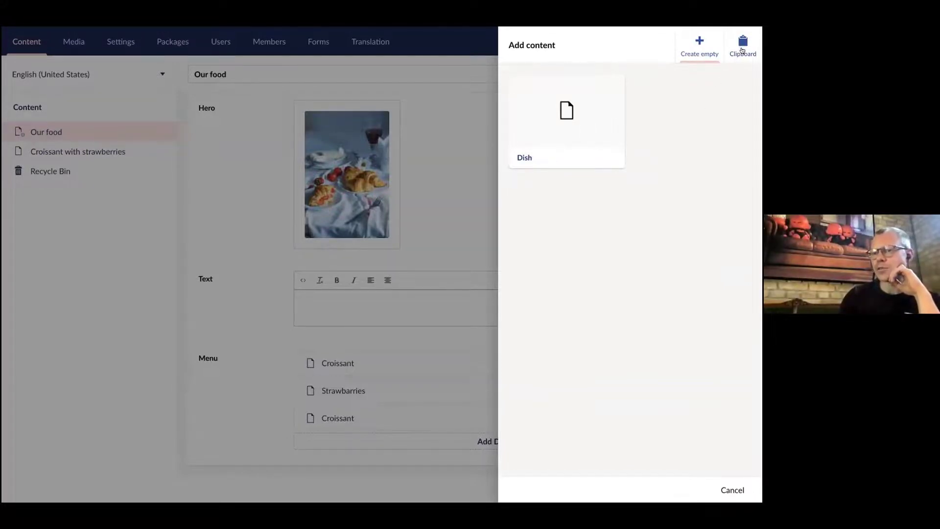
pyautogui.click(742, 51)
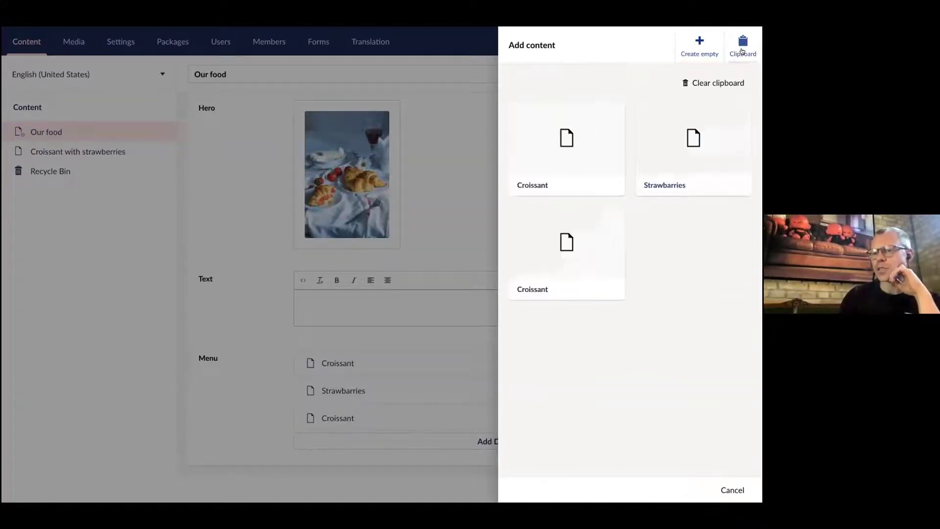
pyautogui.click(728, 489)
pyautogui.moveTo(504, 418)
pyautogui.moveTo(493, 441)
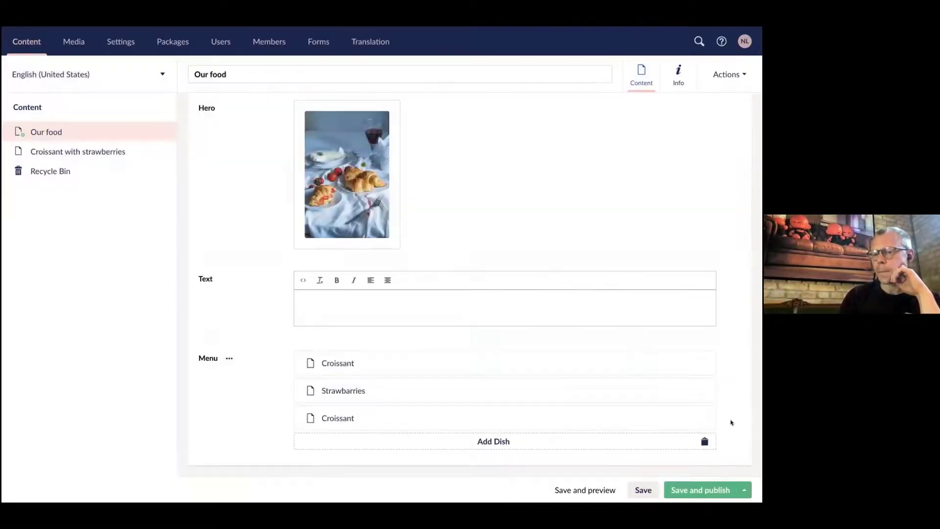
pyautogui.click(229, 359)
pyautogui.click(246, 372)
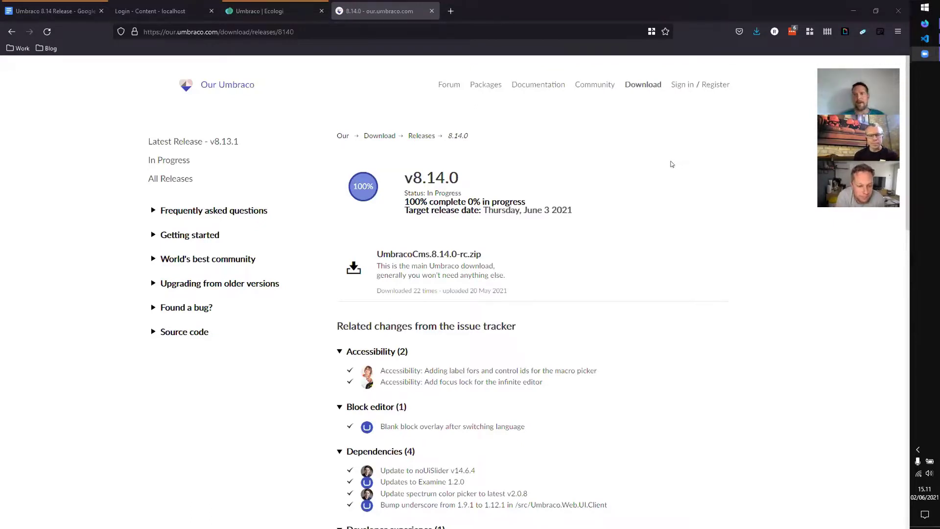
pyautogui.scroll(-1, 670, 164)
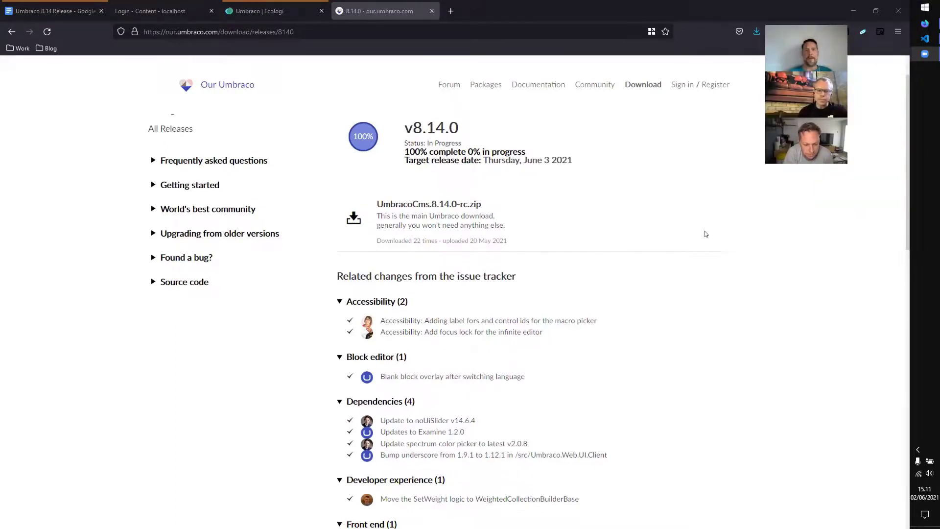
pyautogui.scroll(-2, 705, 233)
pyautogui.scroll(-1, 704, 233)
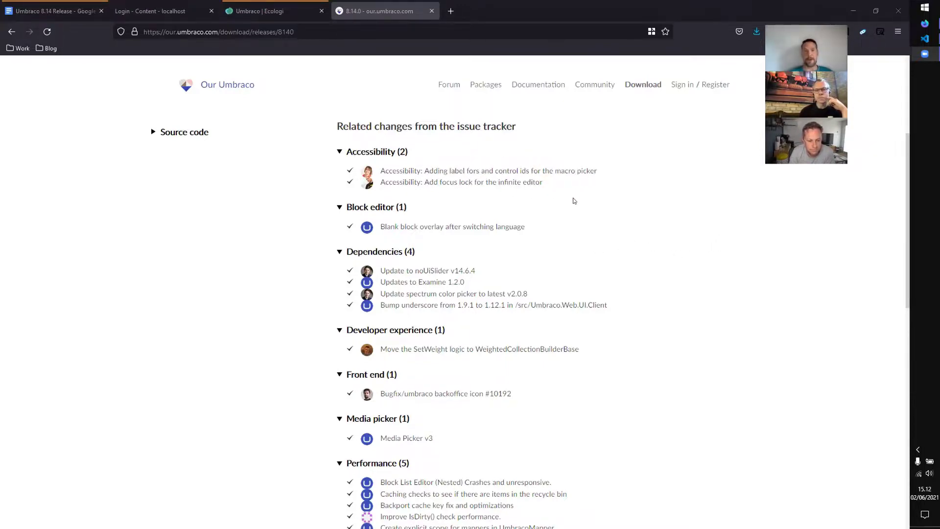
pyautogui.scroll(-1, 687, 233)
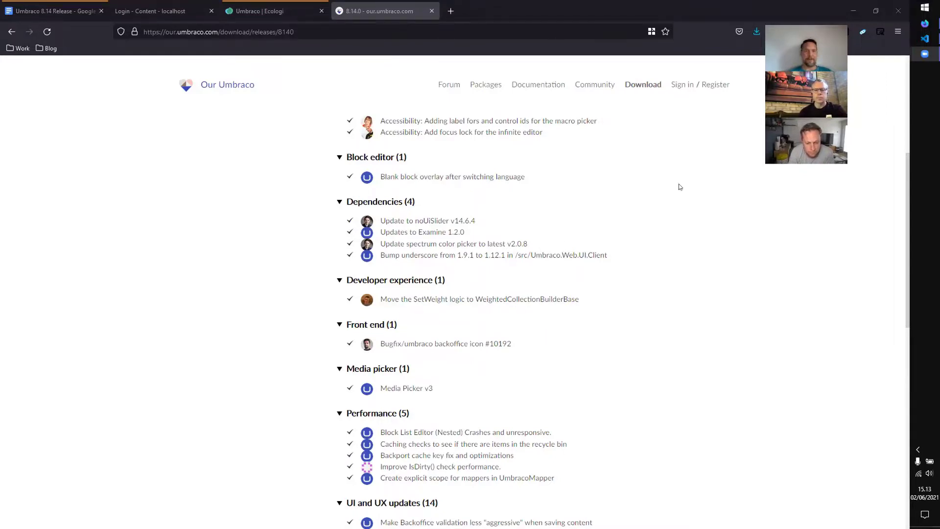
pyautogui.scroll(-1, 678, 233)
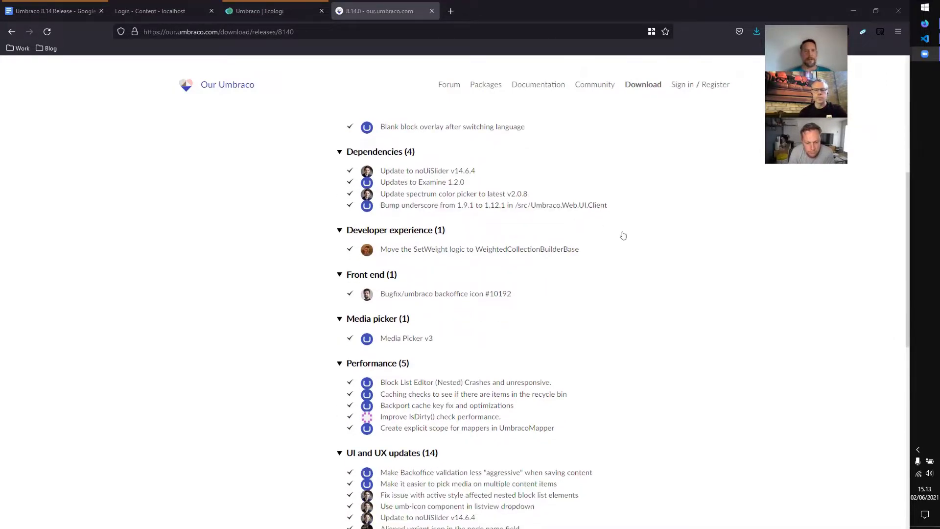
pyautogui.scroll(-1, 622, 236)
pyautogui.scroll(-1, 625, 237)
pyautogui.scroll(-1, 624, 238)
pyautogui.scroll(-2, 624, 237)
pyautogui.scroll(1, 625, 237)
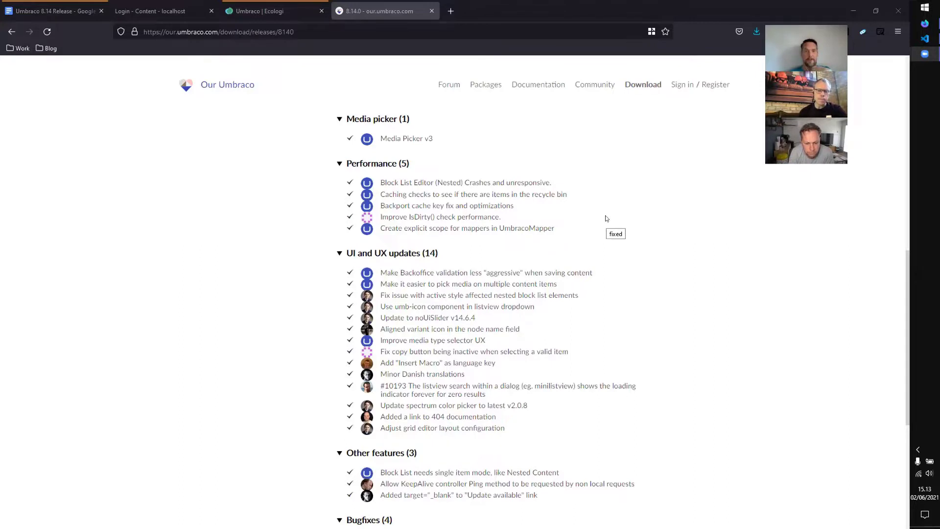
pyautogui.scroll(-1, 599, 216)
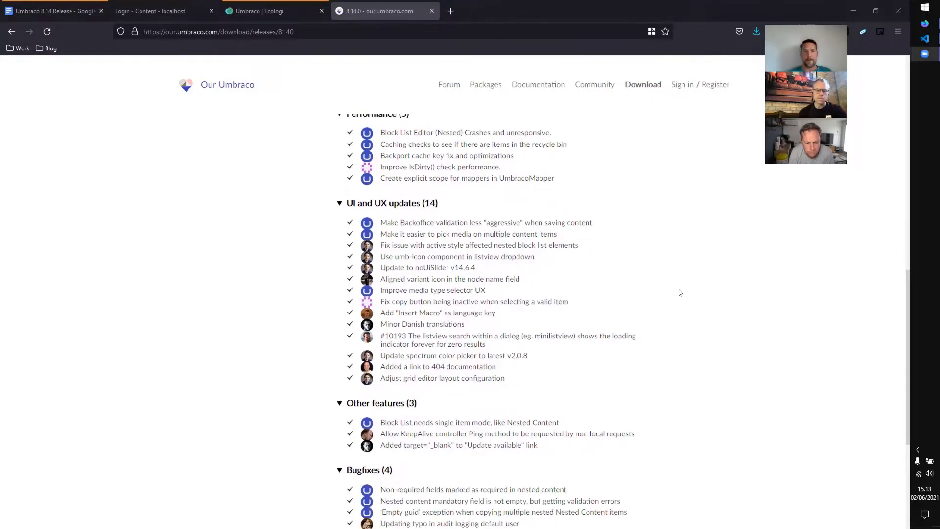
pyautogui.scroll(-1, 679, 290)
pyautogui.scroll(-1, 679, 290)
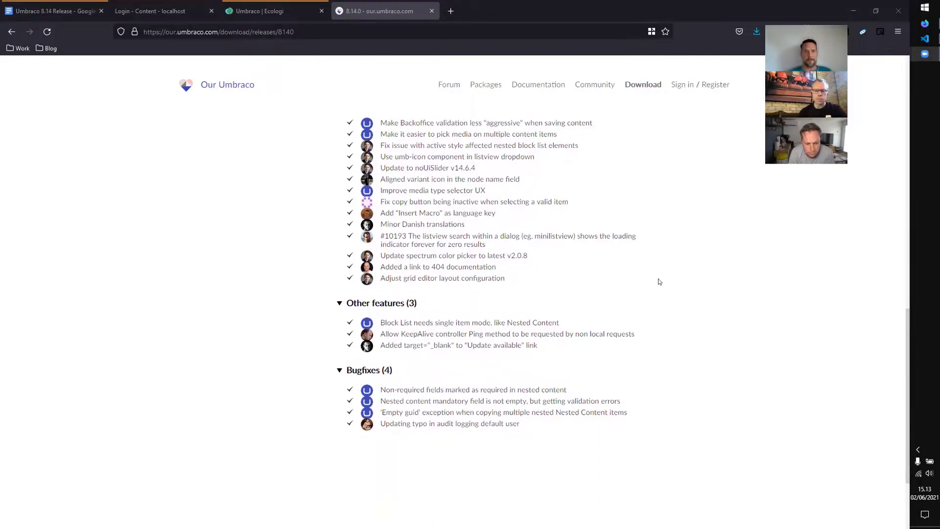
pyautogui.scroll(1, 658, 281)
pyautogui.scroll(1, 658, 281)
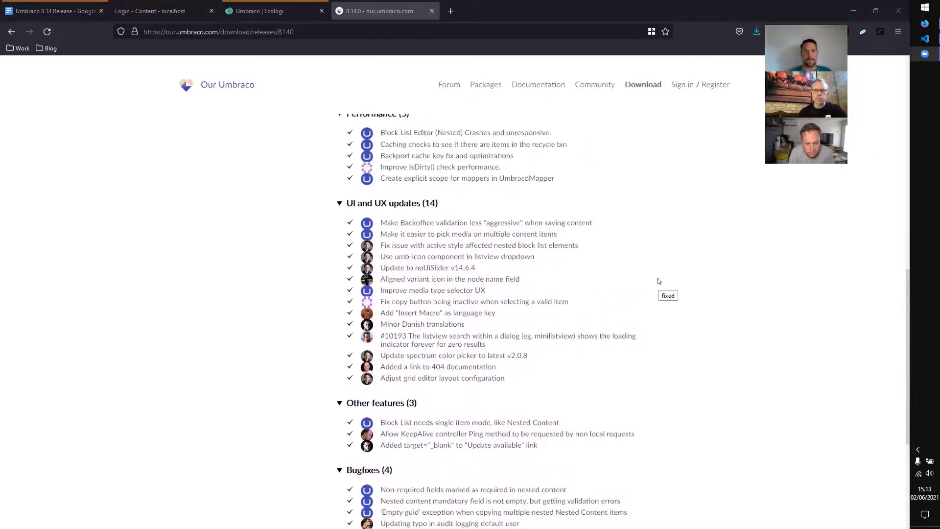
pyautogui.scroll(-1, 658, 281)
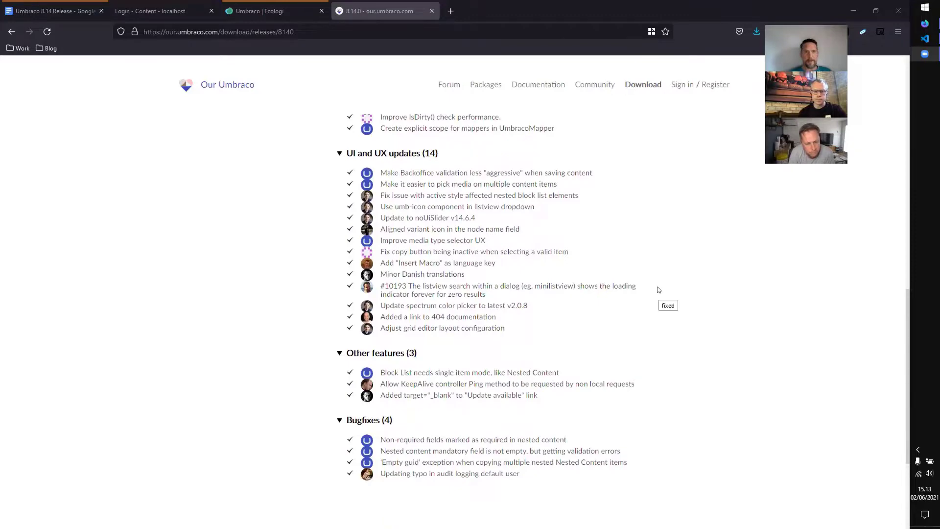
pyautogui.scroll(1, 667, 292)
pyautogui.scroll(2, 691, 302)
pyautogui.scroll(1, 691, 303)
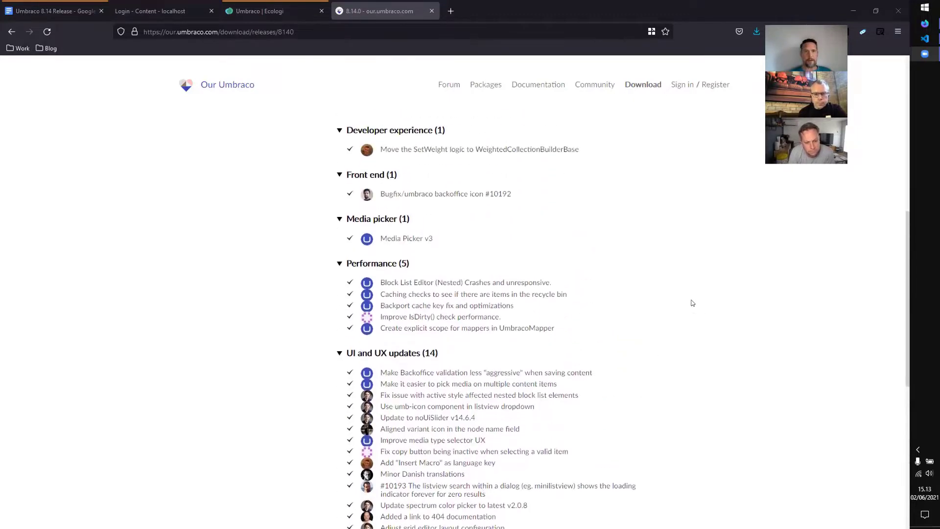
pyautogui.scroll(1, 424, 232)
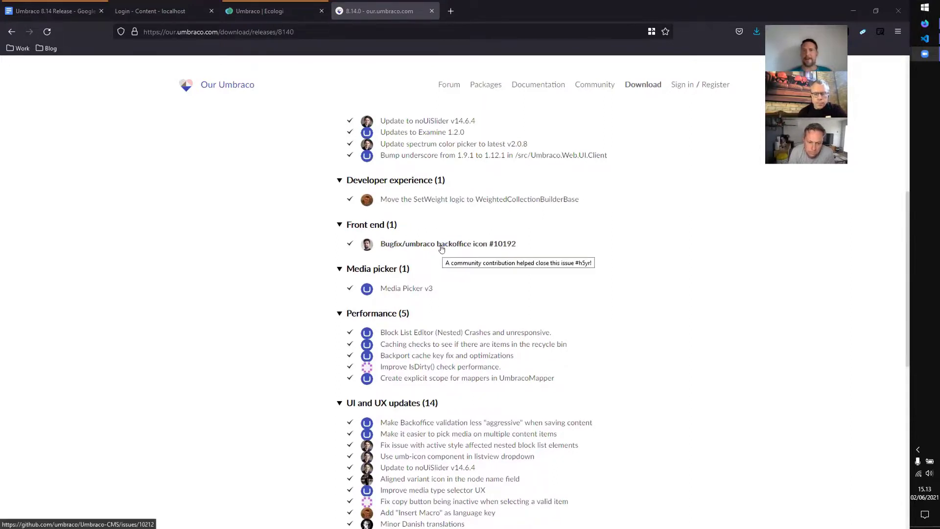
pyautogui.moveTo(445, 194)
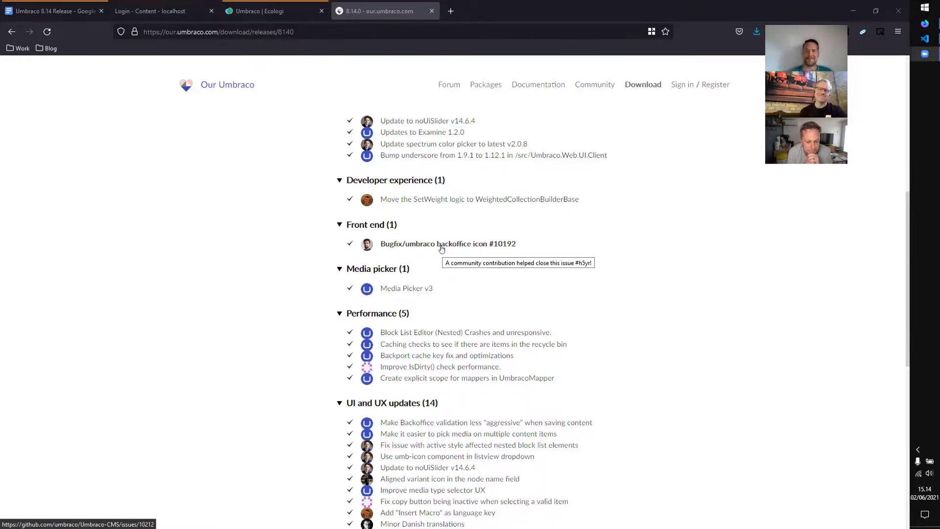
pyautogui.scroll(-1, 630, 316)
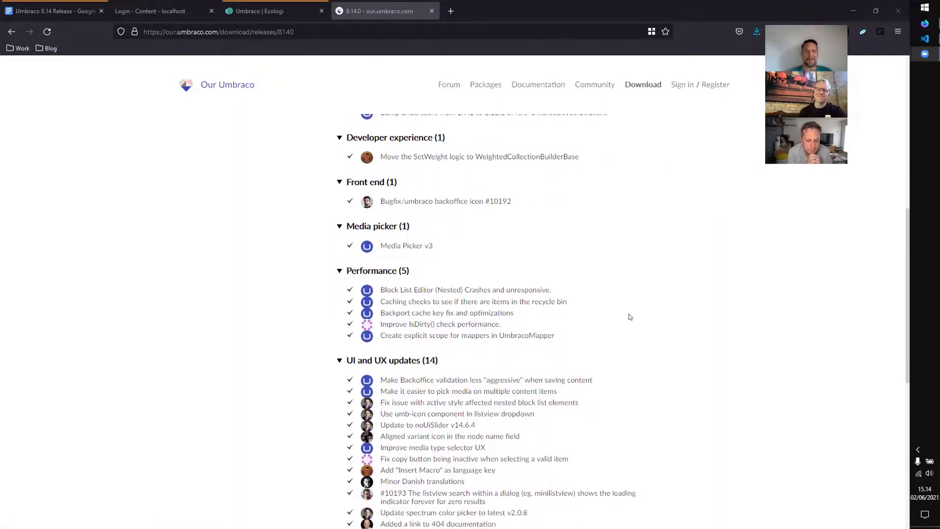
pyautogui.scroll(-1, 629, 317)
pyautogui.scroll(-1, 630, 317)
pyautogui.scroll(-2, 629, 318)
pyautogui.scroll(-1, 628, 319)
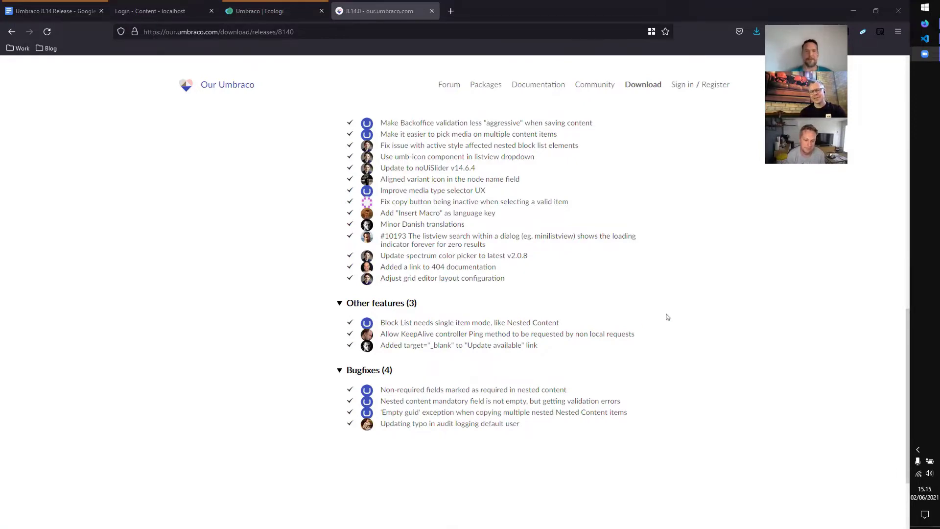
pyautogui.scroll(1, 666, 316)
pyautogui.scroll(1, 667, 315)
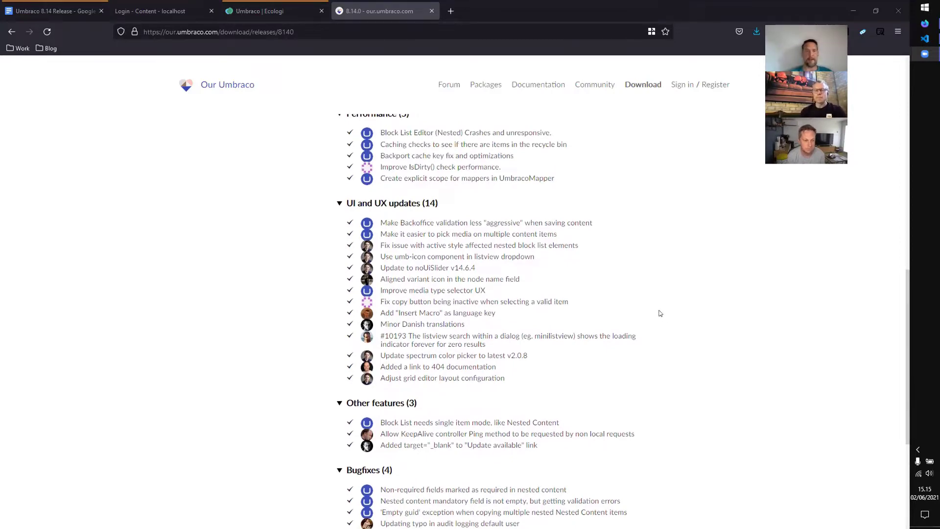
pyautogui.scroll(1, 665, 317)
pyautogui.scroll(1, 661, 317)
pyautogui.scroll(1, 659, 316)
pyautogui.scroll(1, 659, 317)
pyautogui.scroll(1, 657, 317)
pyautogui.scroll(1, 683, 323)
pyautogui.scroll(1, 709, 333)
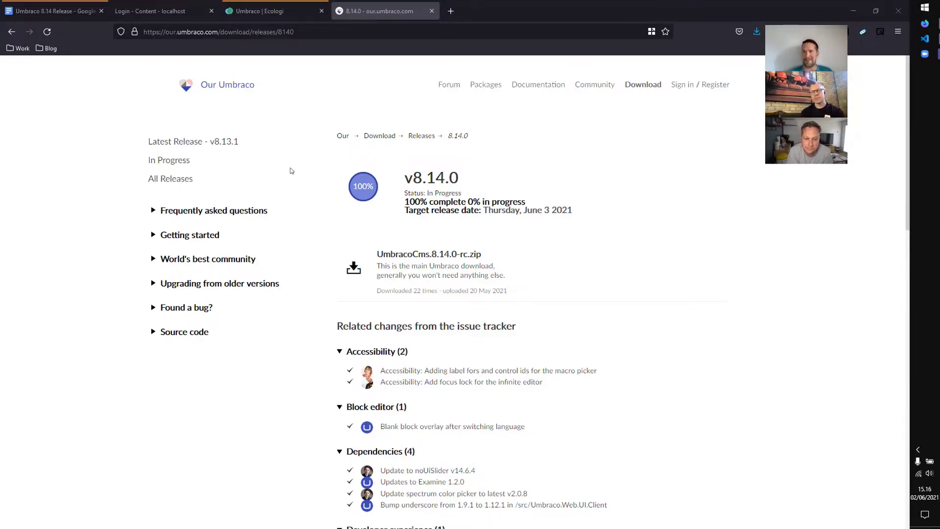
# Switch to the Ecologi tab showing Umbraco's forest of 108 planted trees
pyautogui.click(252, 4)
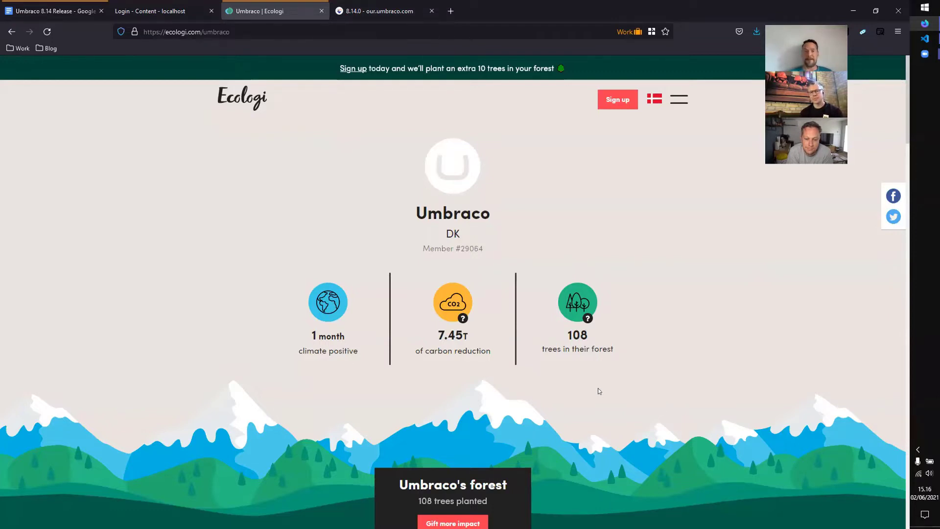
pyautogui.scroll(-1, 598, 390)
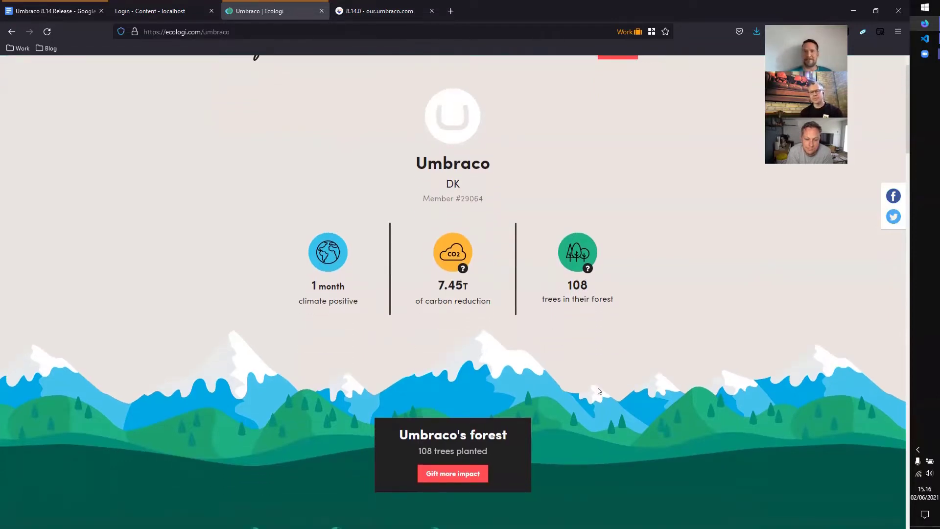
pyautogui.scroll(-1, 597, 388)
pyautogui.scroll(-2, 598, 388)
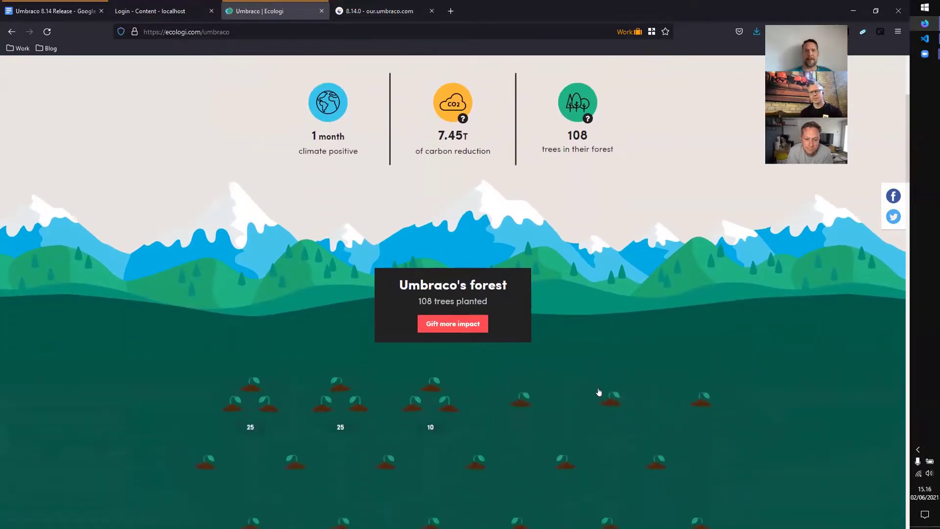
pyautogui.scroll(-2, 598, 392)
pyautogui.scroll(-1, 598, 392)
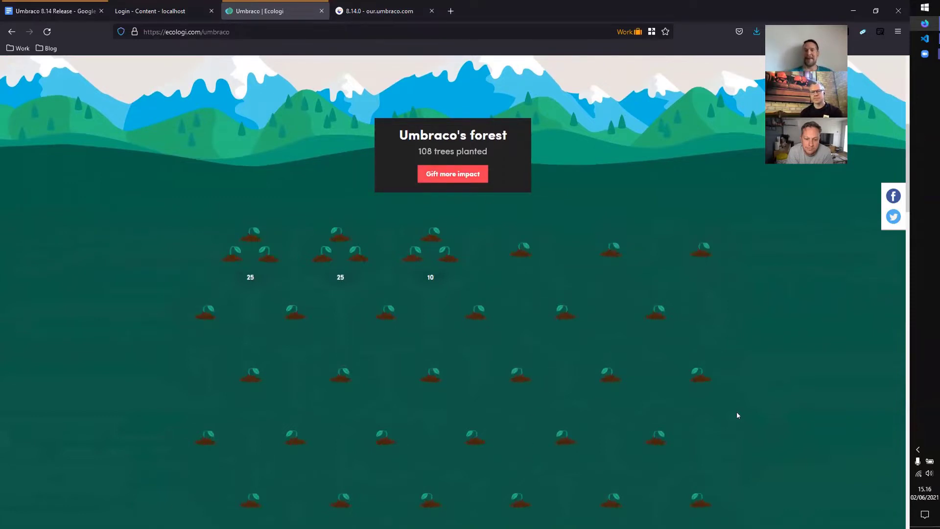
pyautogui.scroll(-1, 737, 416)
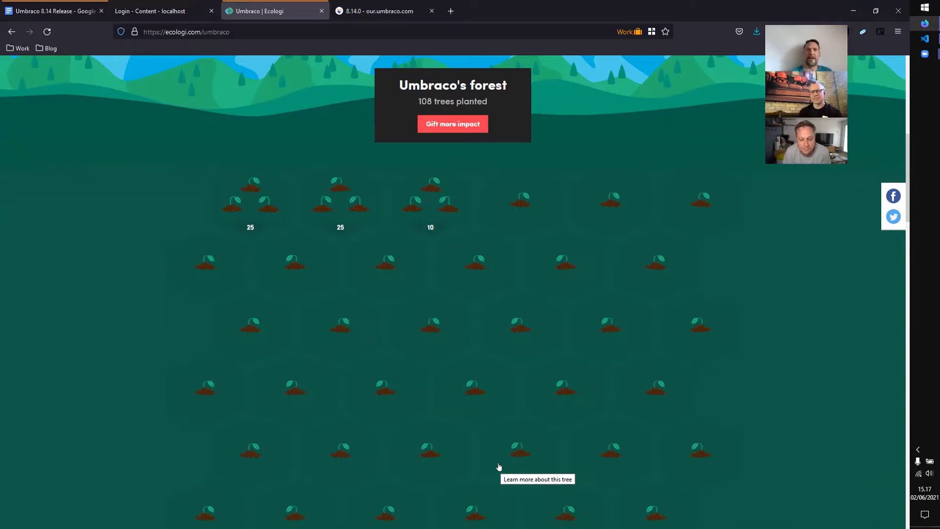
pyautogui.scroll(5, 447, 474)
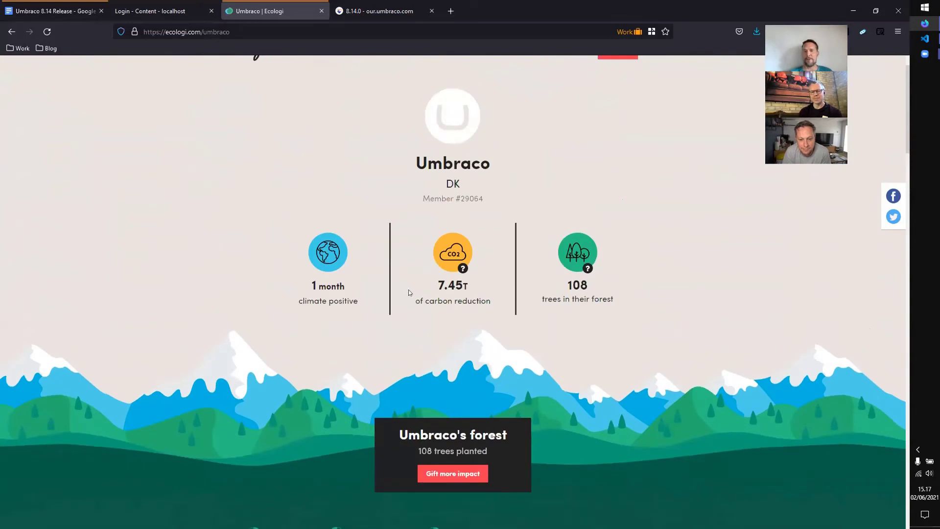